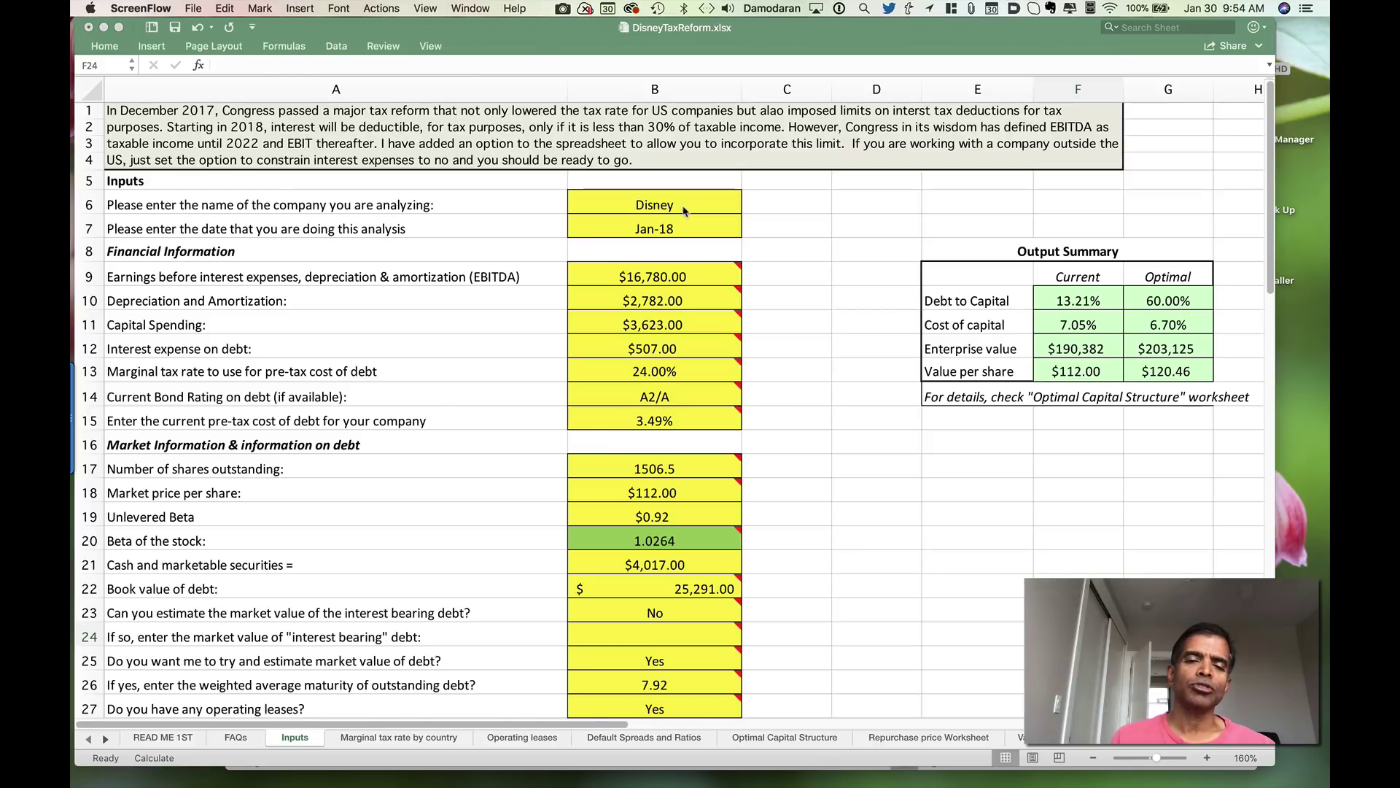
Review Disney's company name, date, EBITDA, depreciation, capital spending, interest expense and tax rate inputs
click(641, 213)
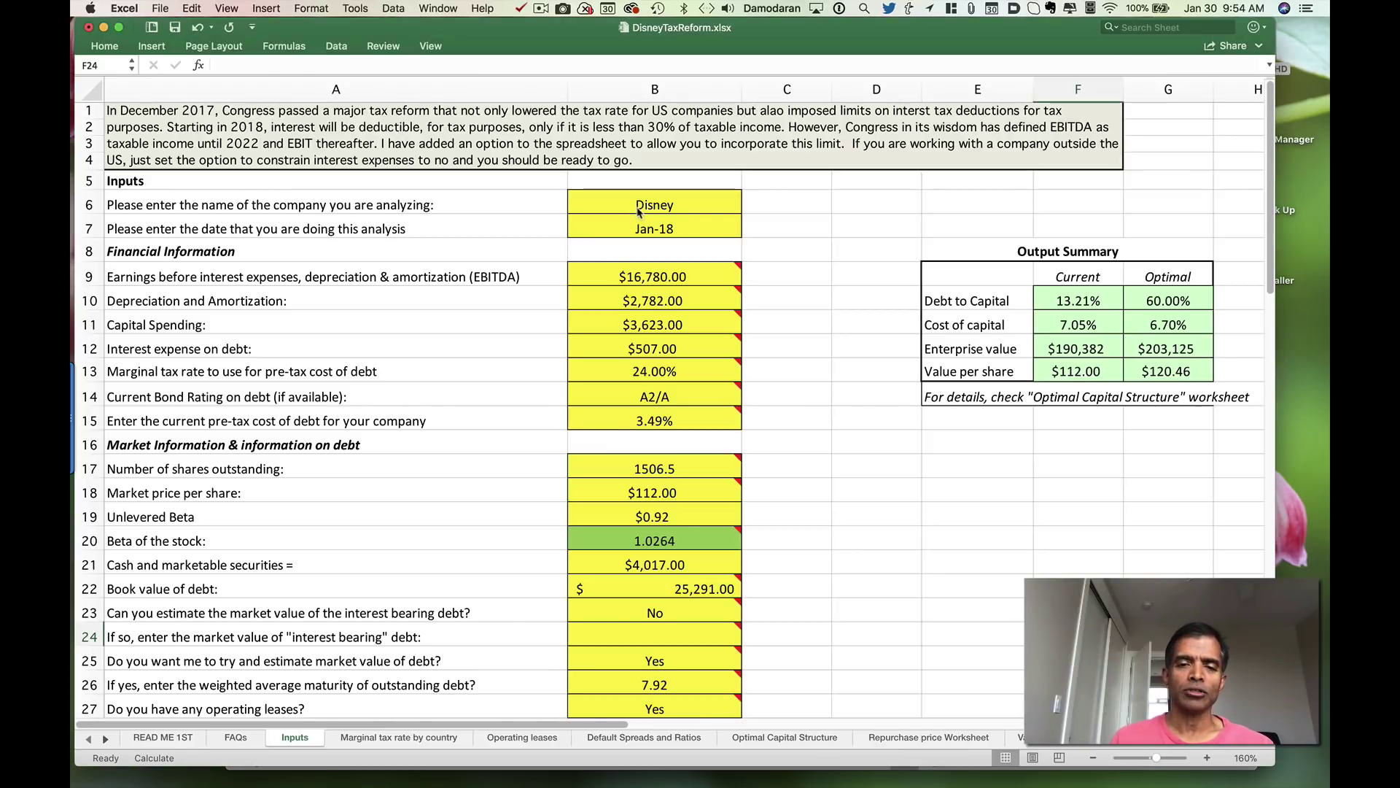
click(664, 199)
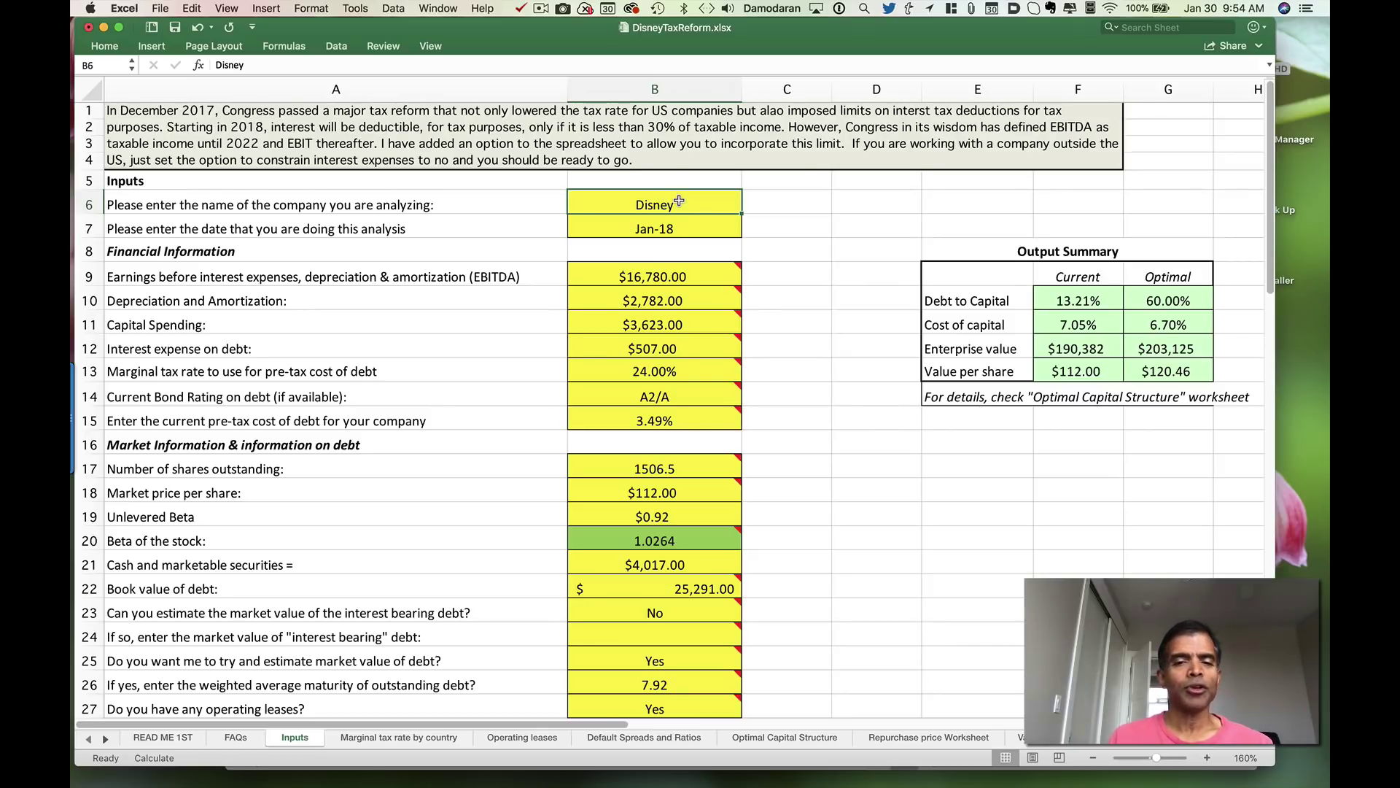
key(Down)
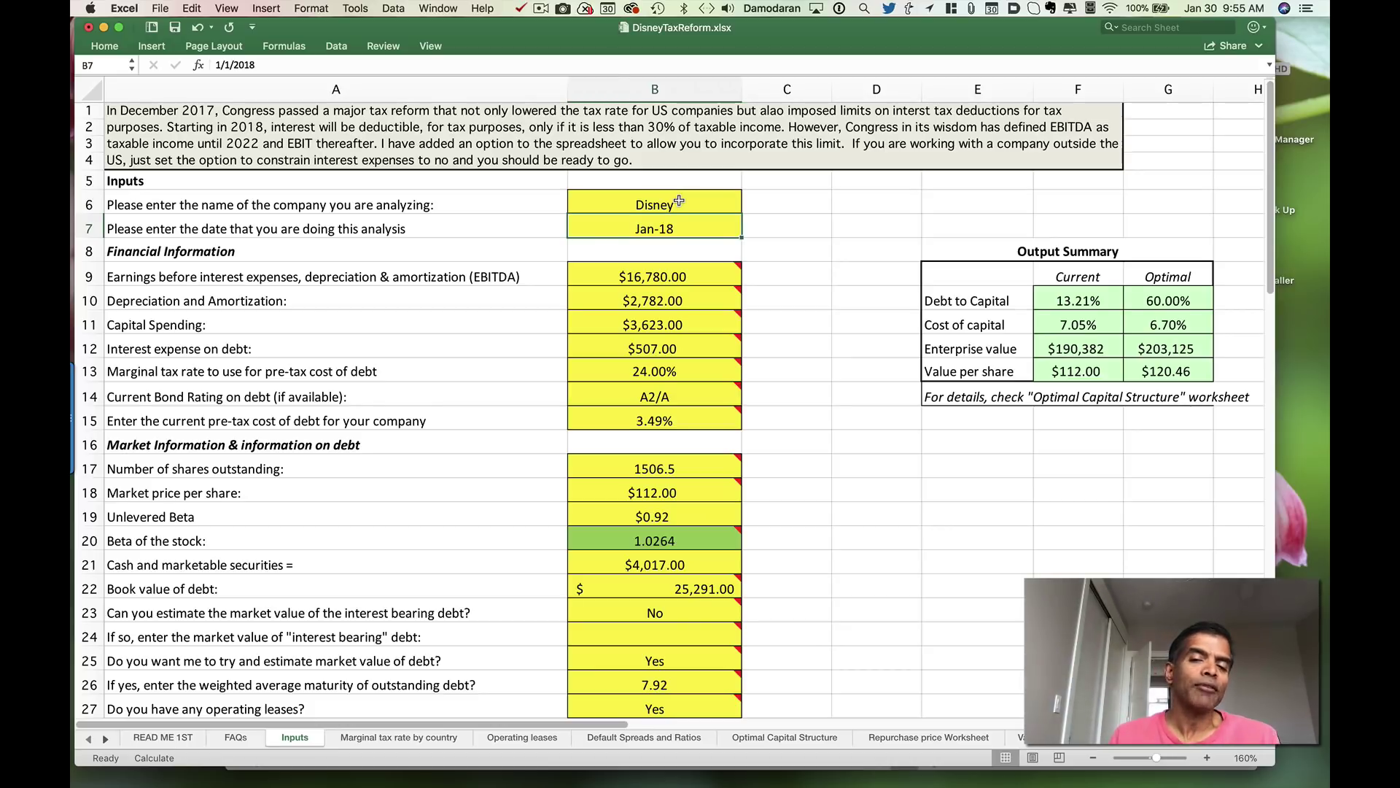
key(Down)
key(Down)
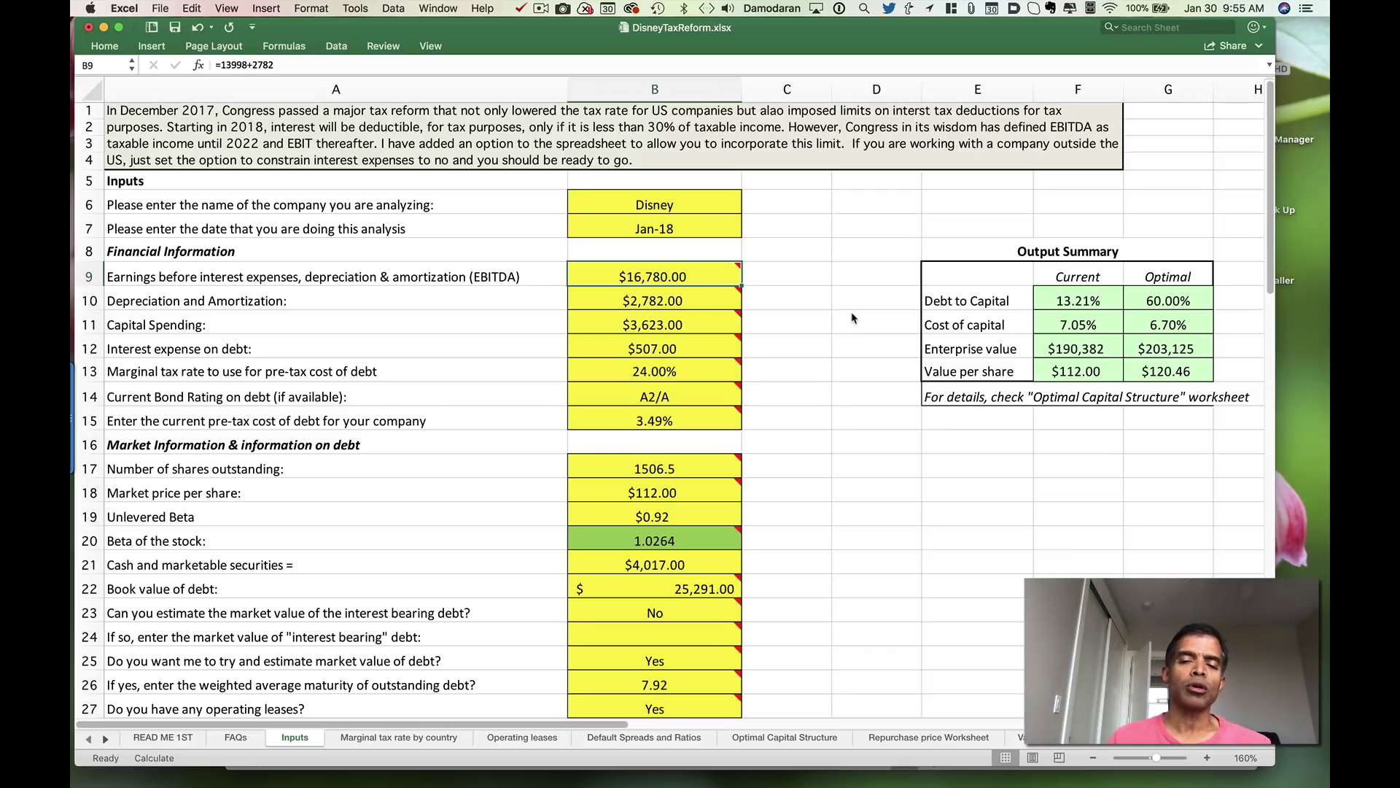
mouse_move(694, 296)
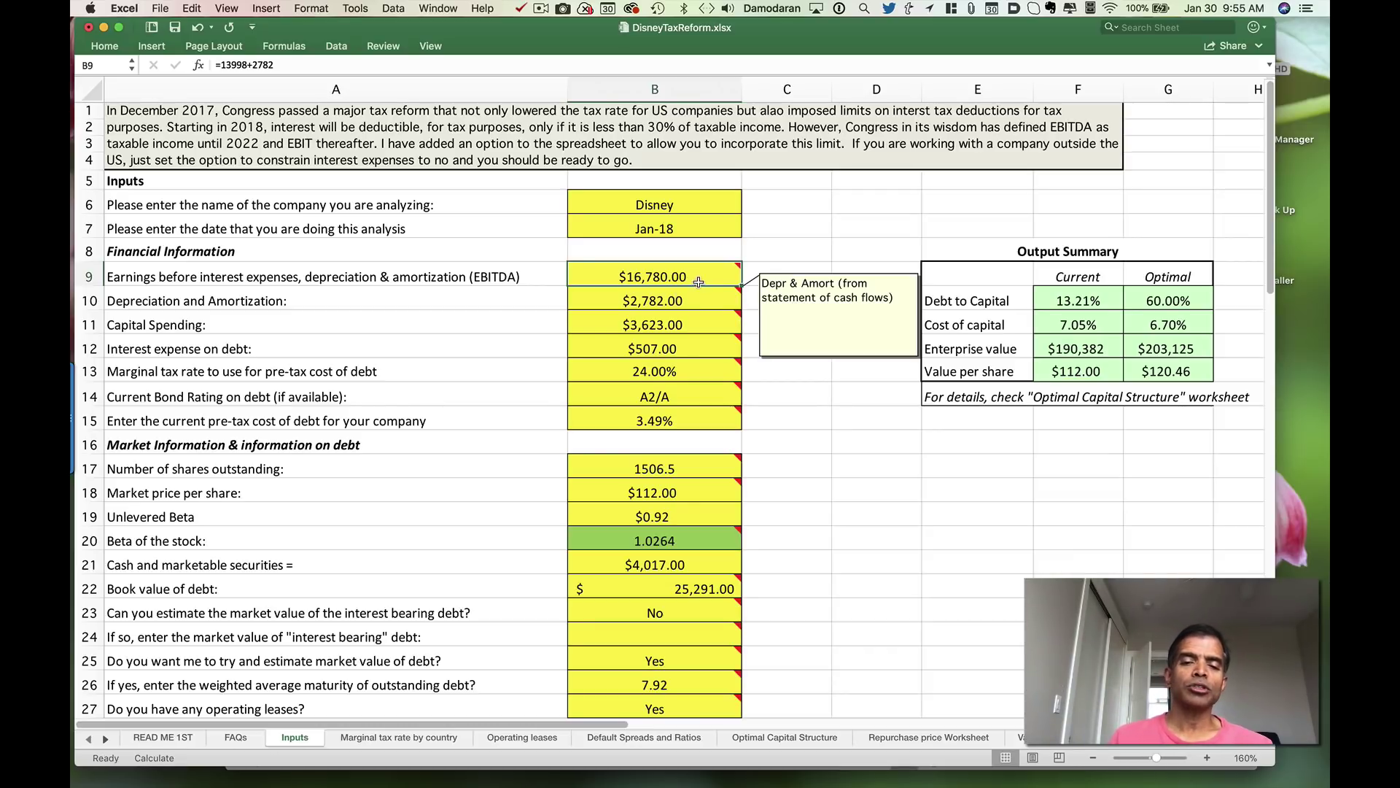
mouse_move(728, 330)
key(Down)
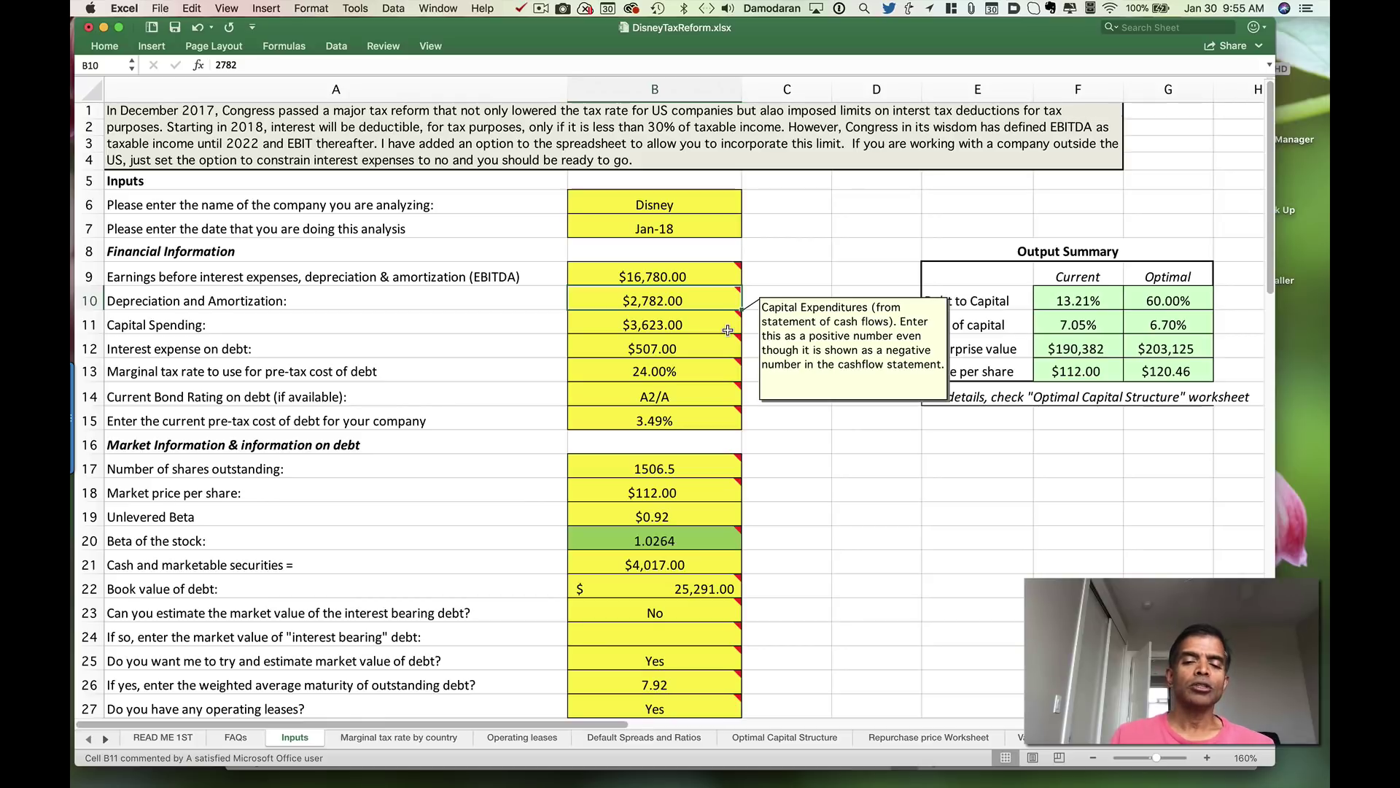
click(728, 331)
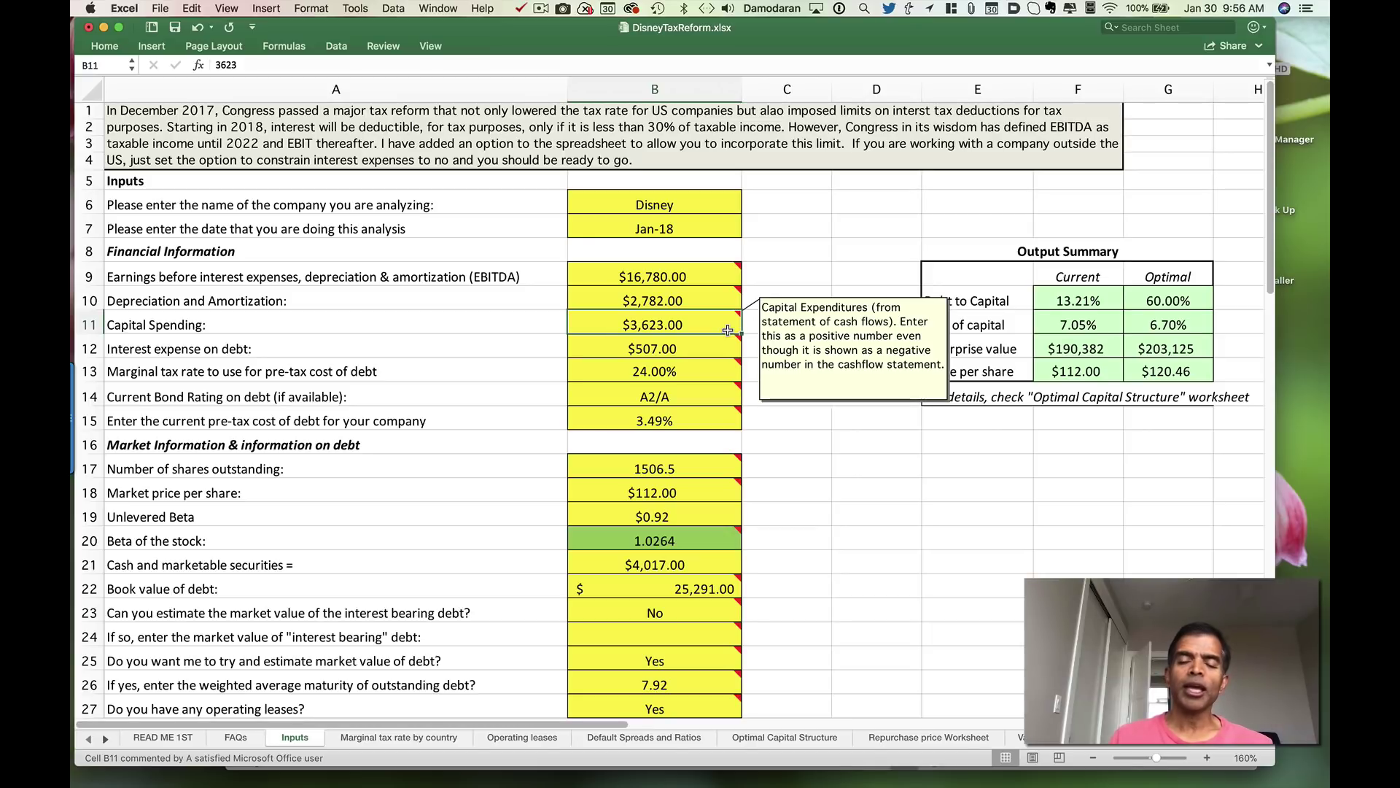
key(Down)
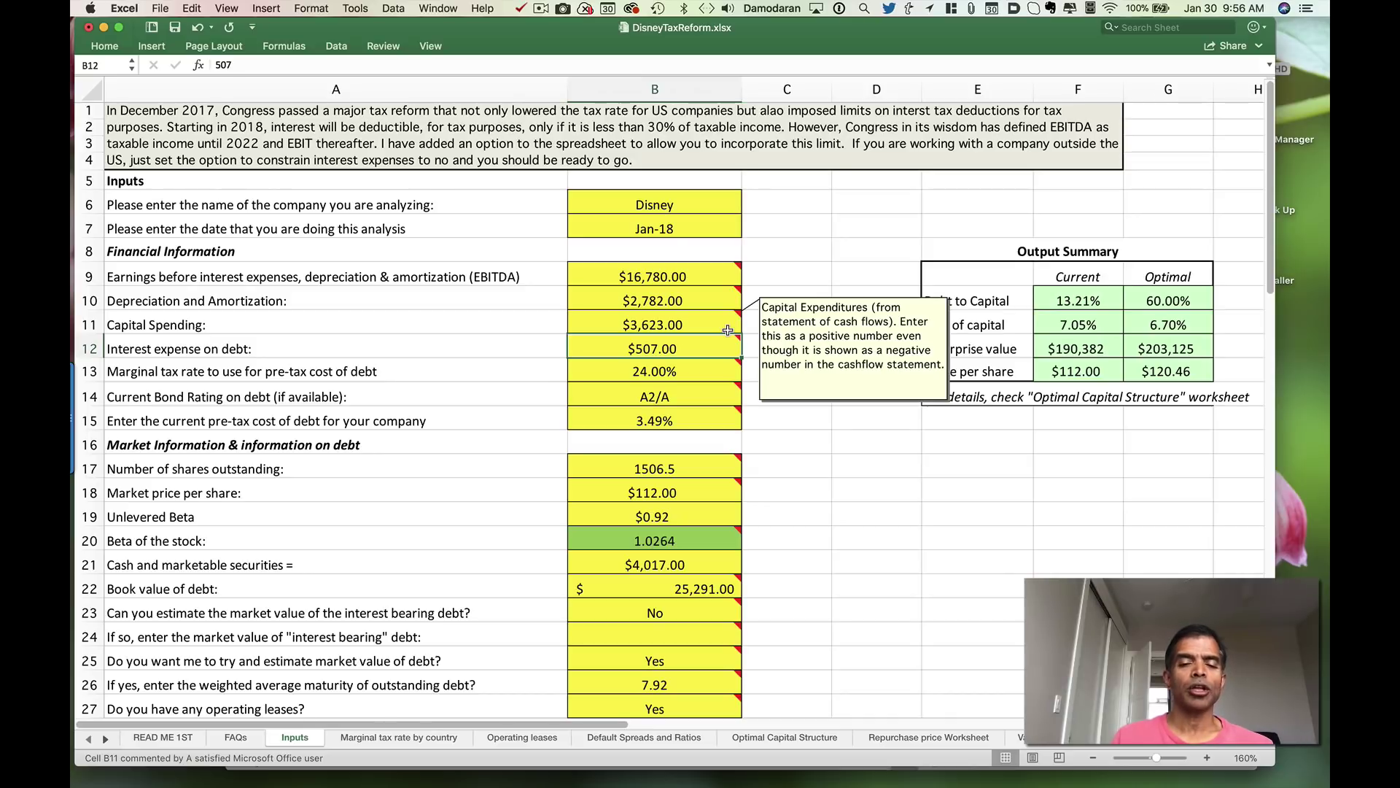
key(Down)
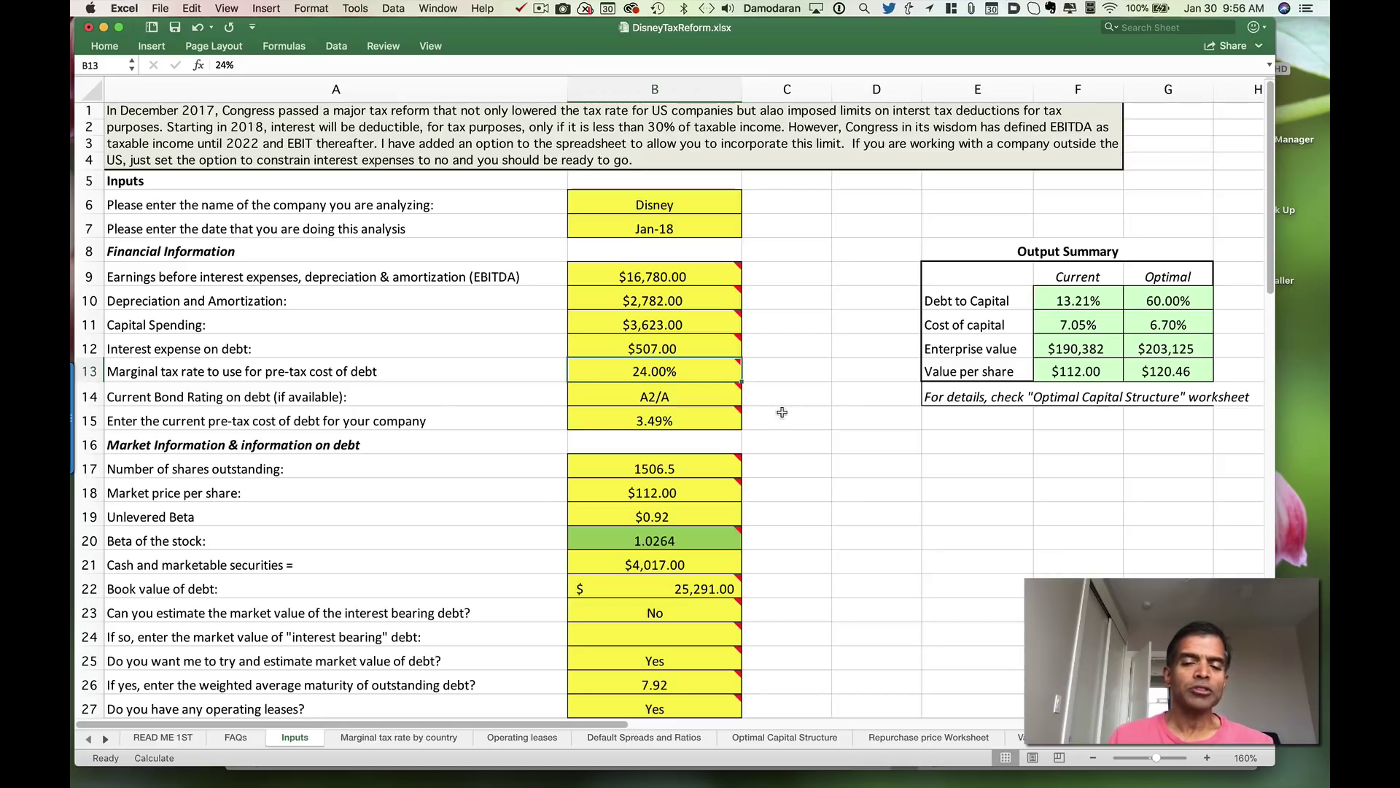
Check the bond rating options, keeping A2/A, and compare pre-tax debt cost with Default Spreads and Ratios
mouse_move(711, 374)
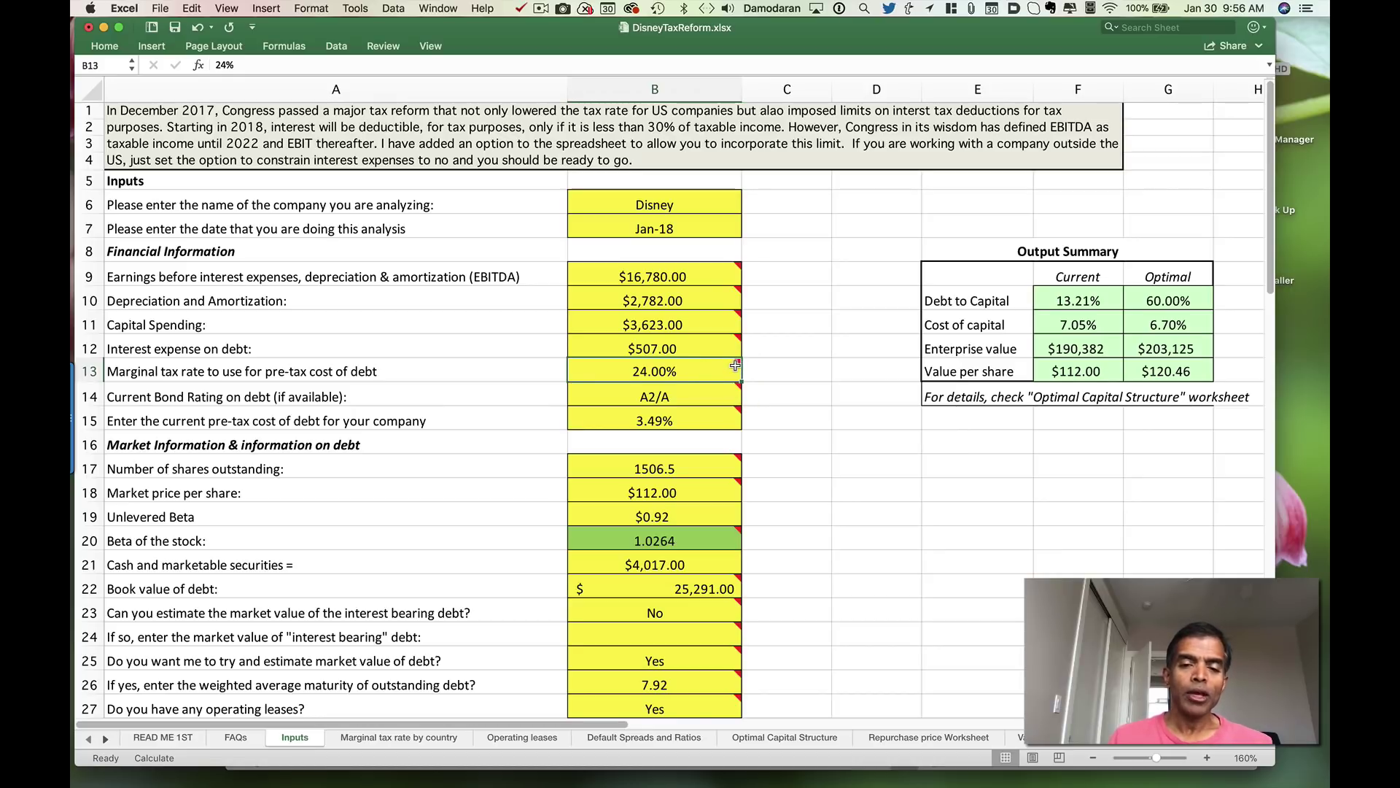
mouse_move(735, 365)
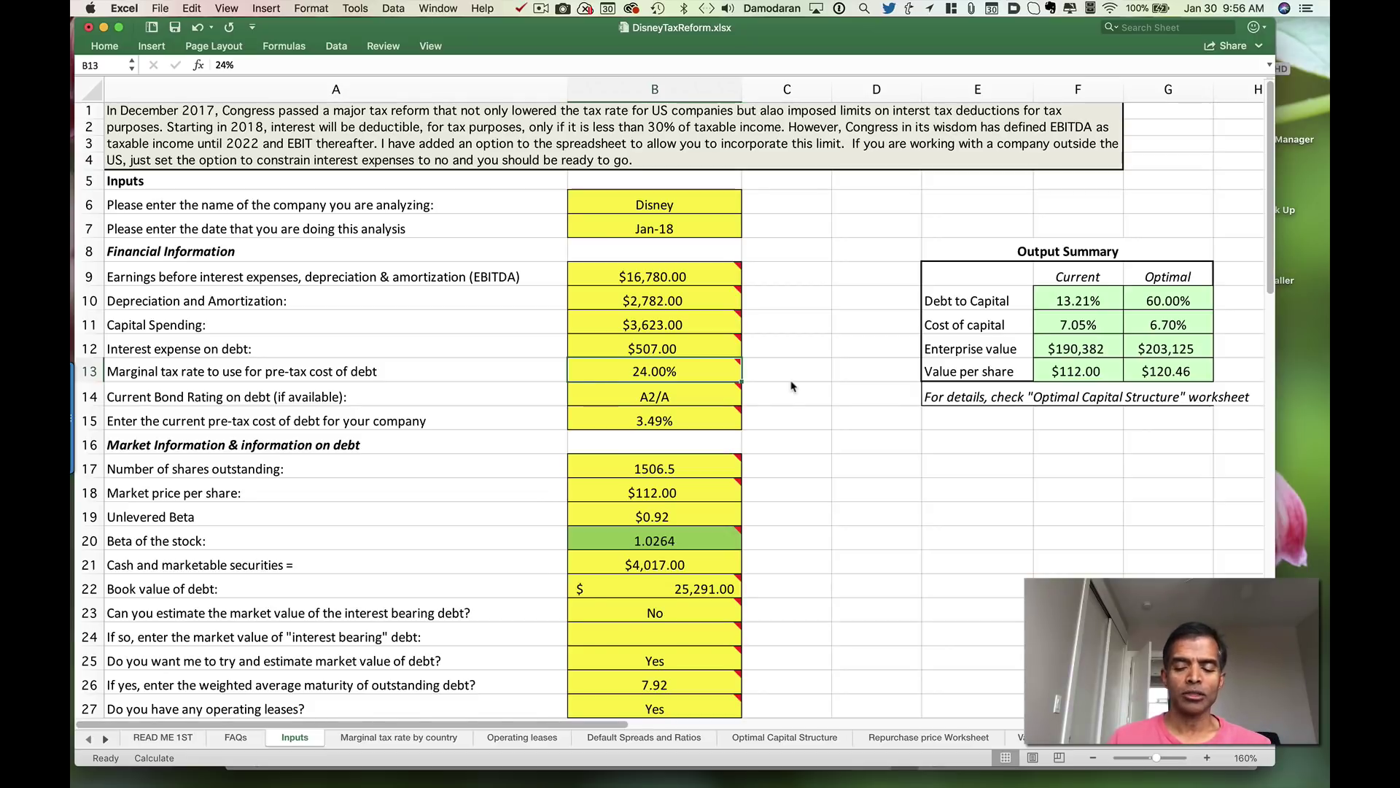
key(Down)
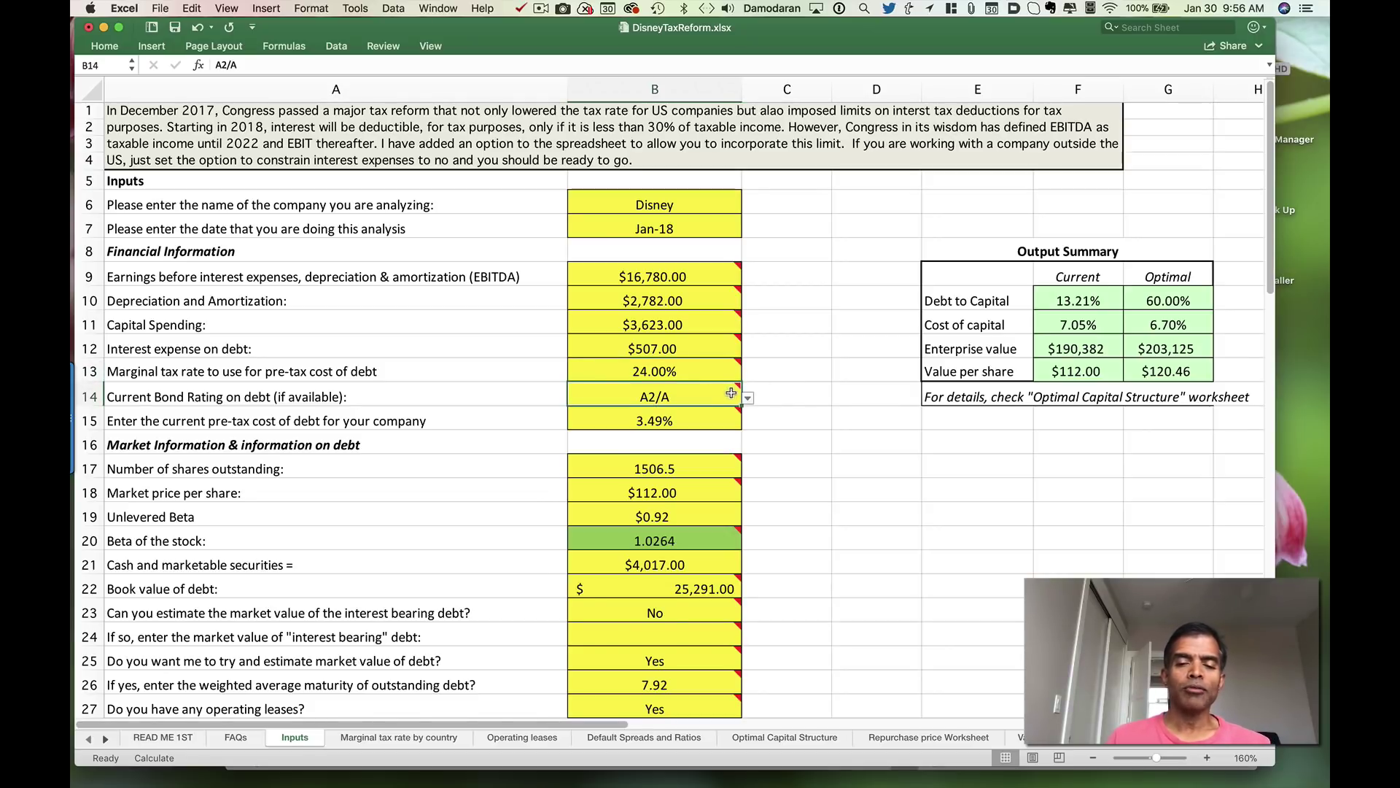
mouse_move(732, 394)
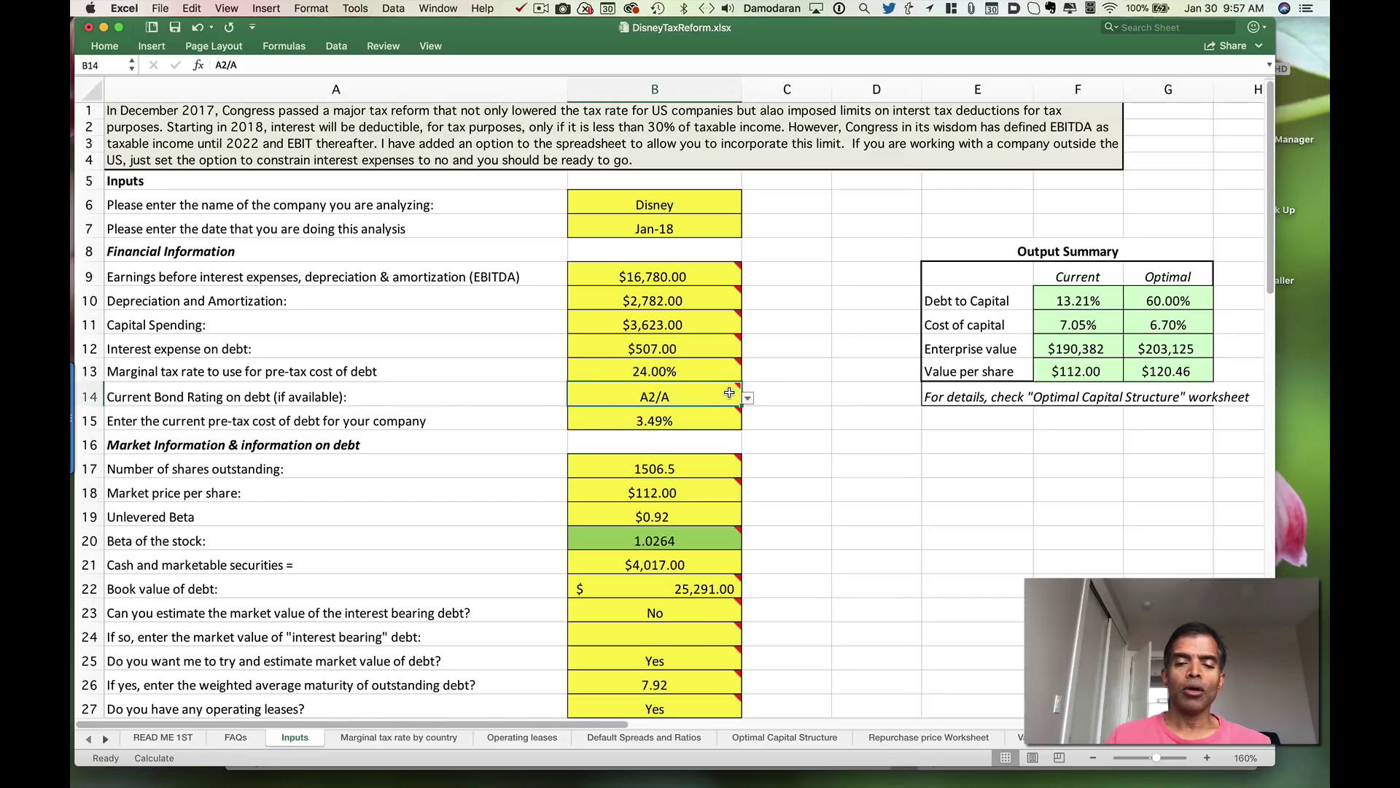
click(749, 399)
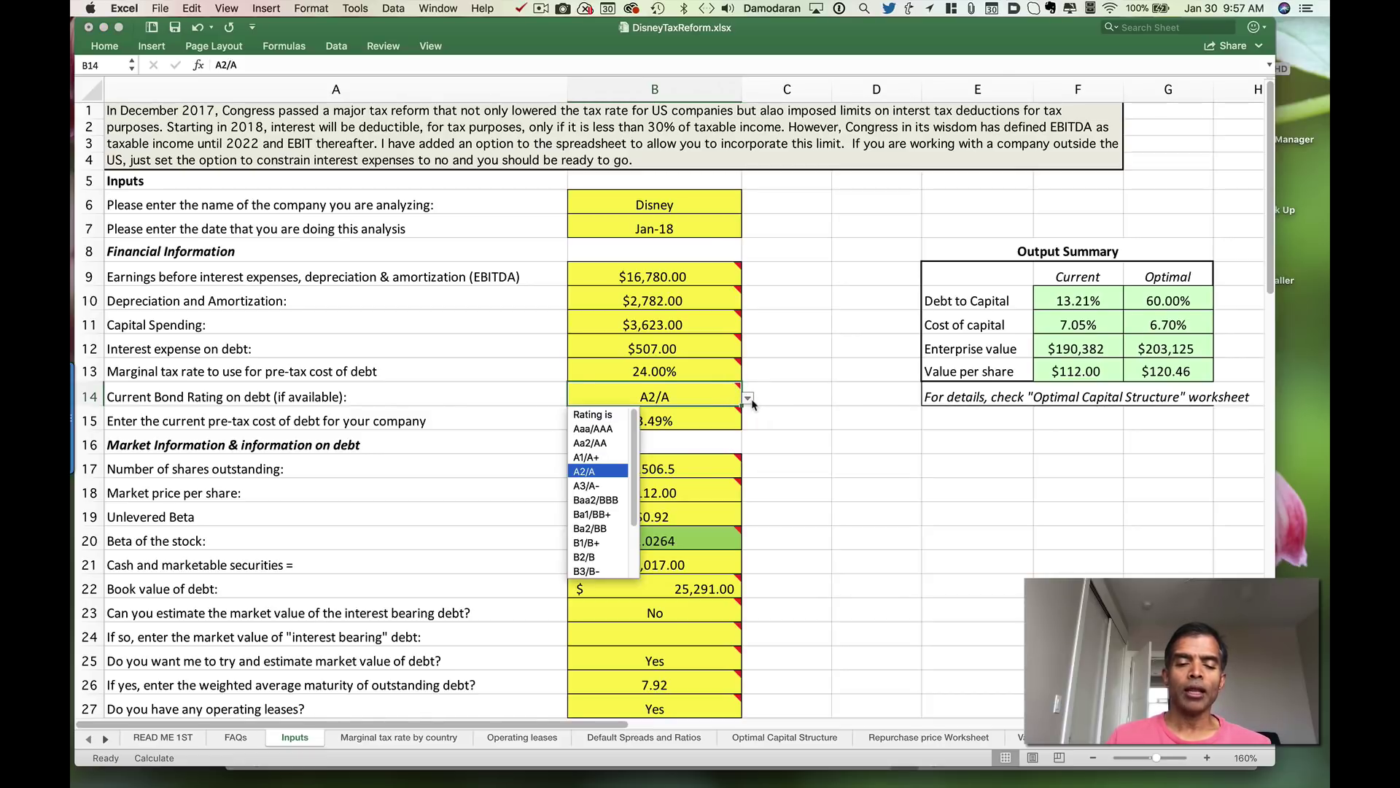
scroll(634, 511, down, 3)
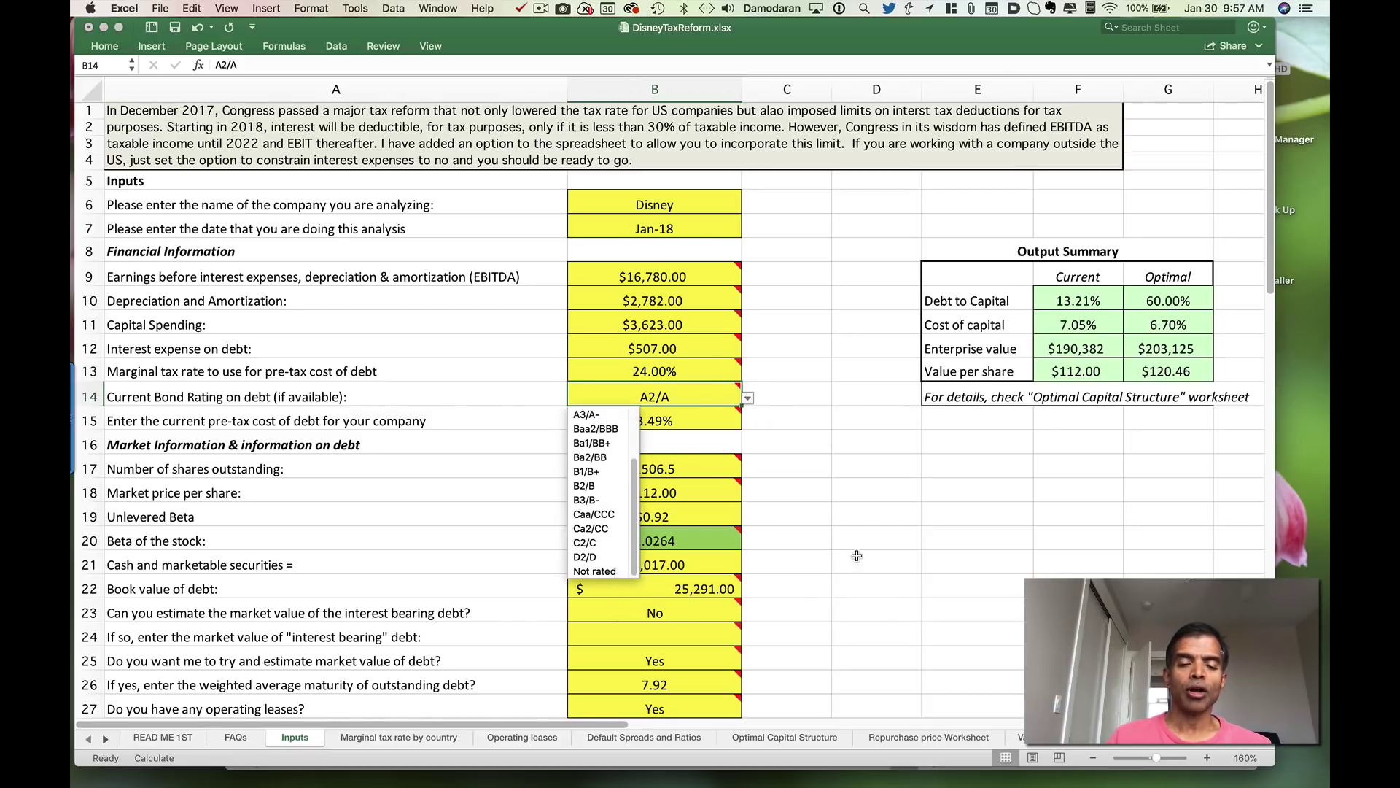
key(Escape)
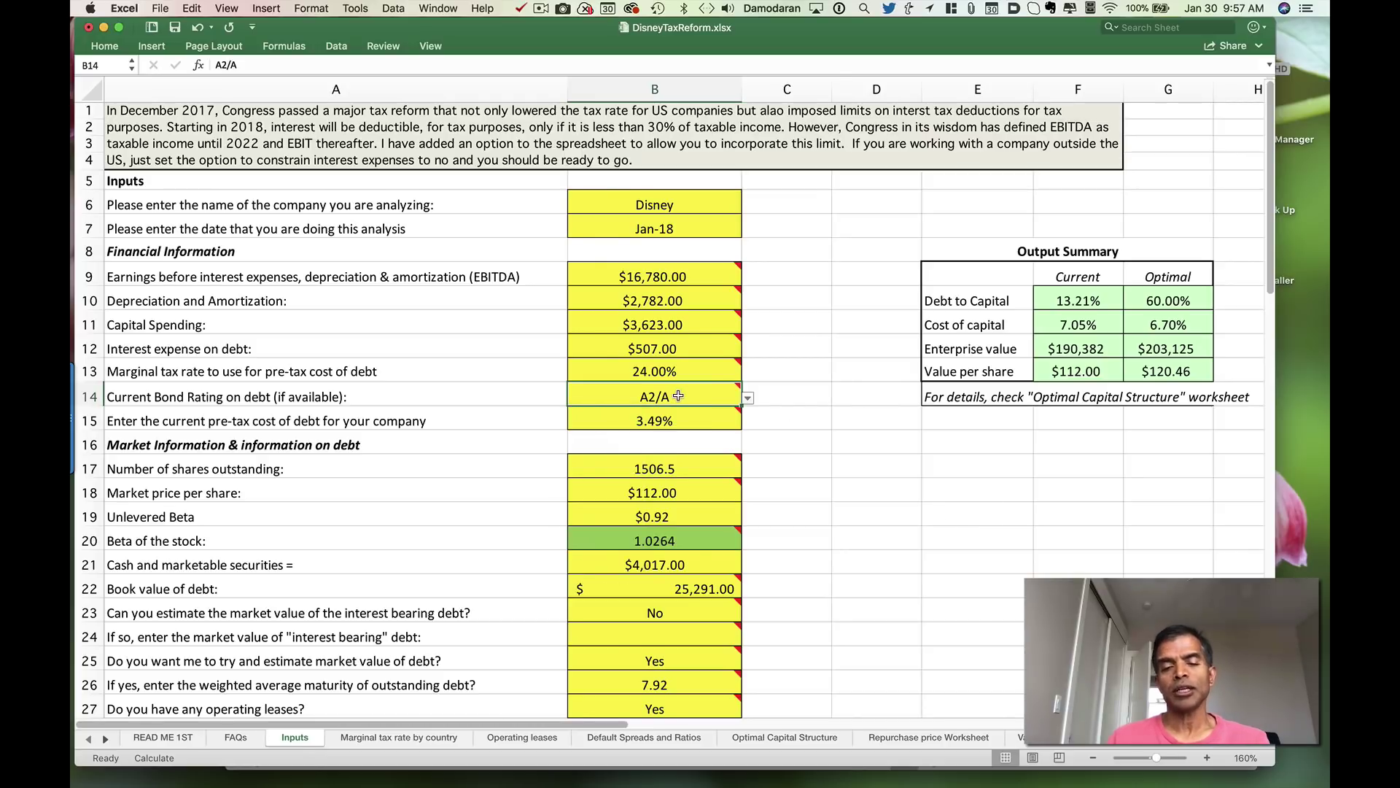
mouse_move(679, 400)
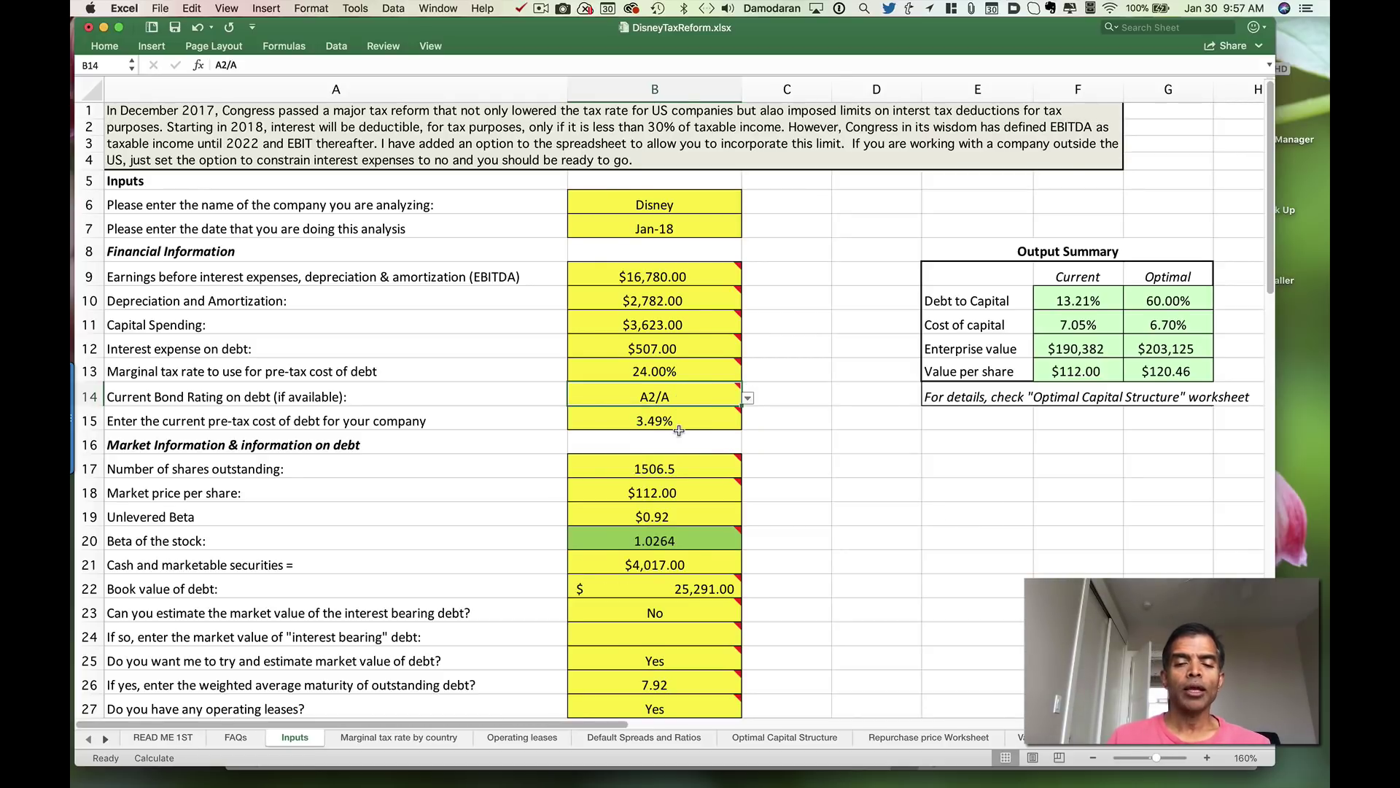
click(679, 426)
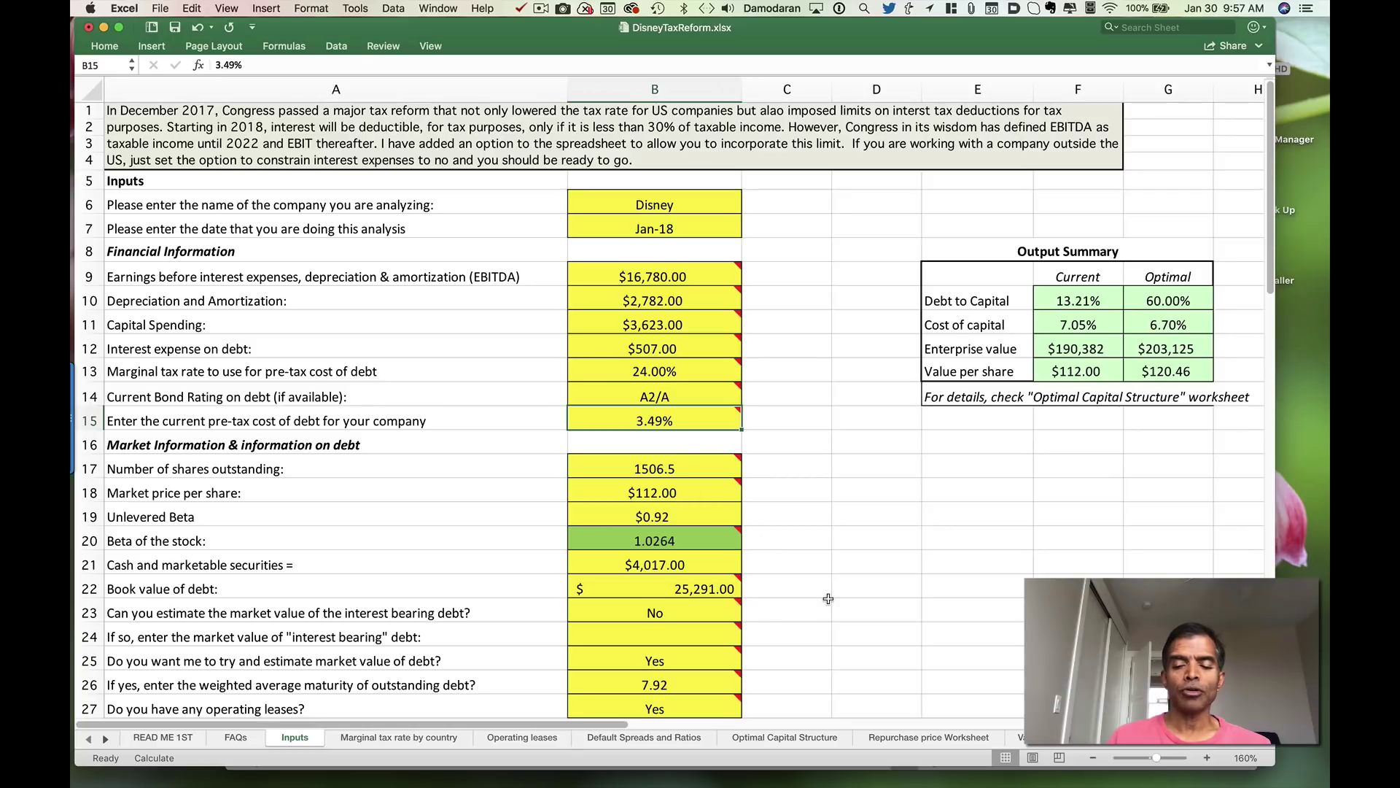
click(687, 746)
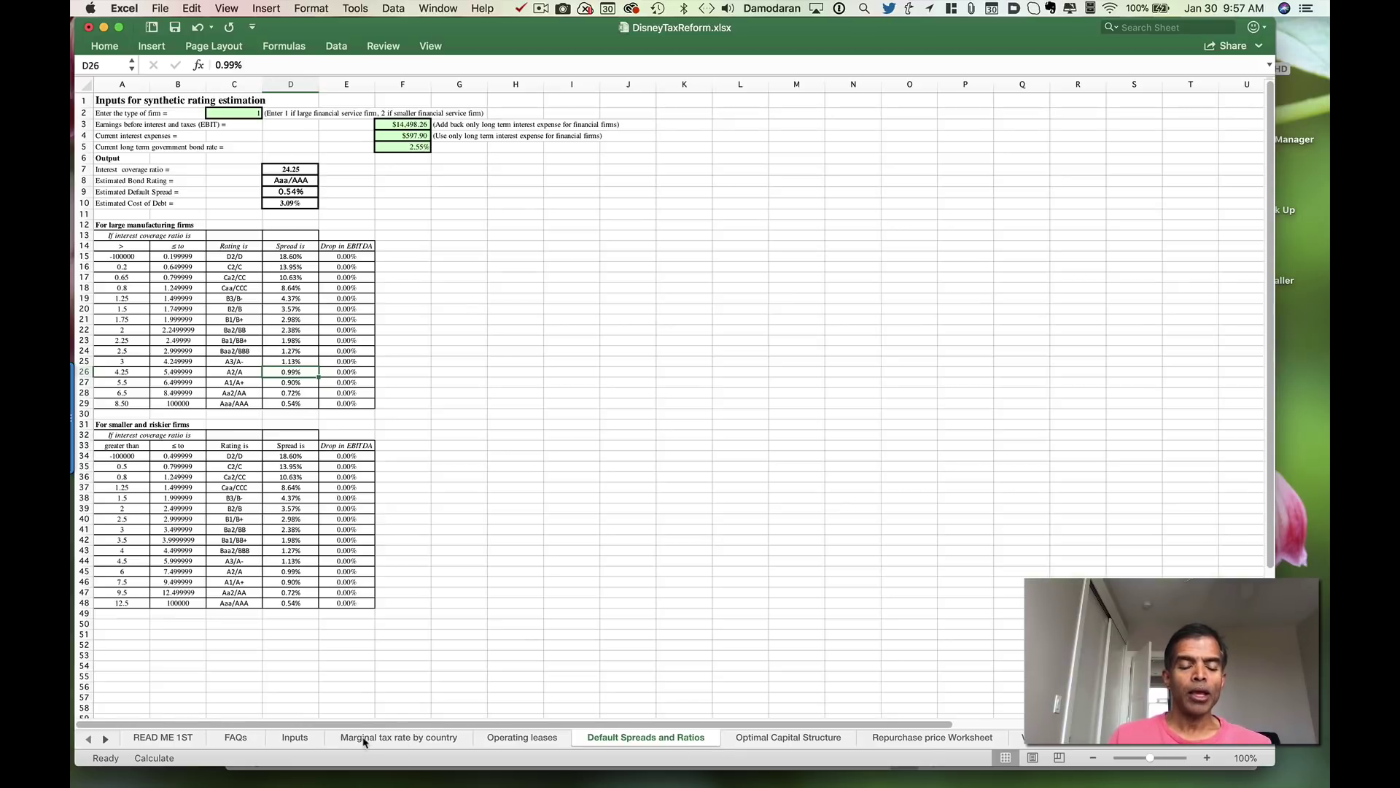
click(301, 737)
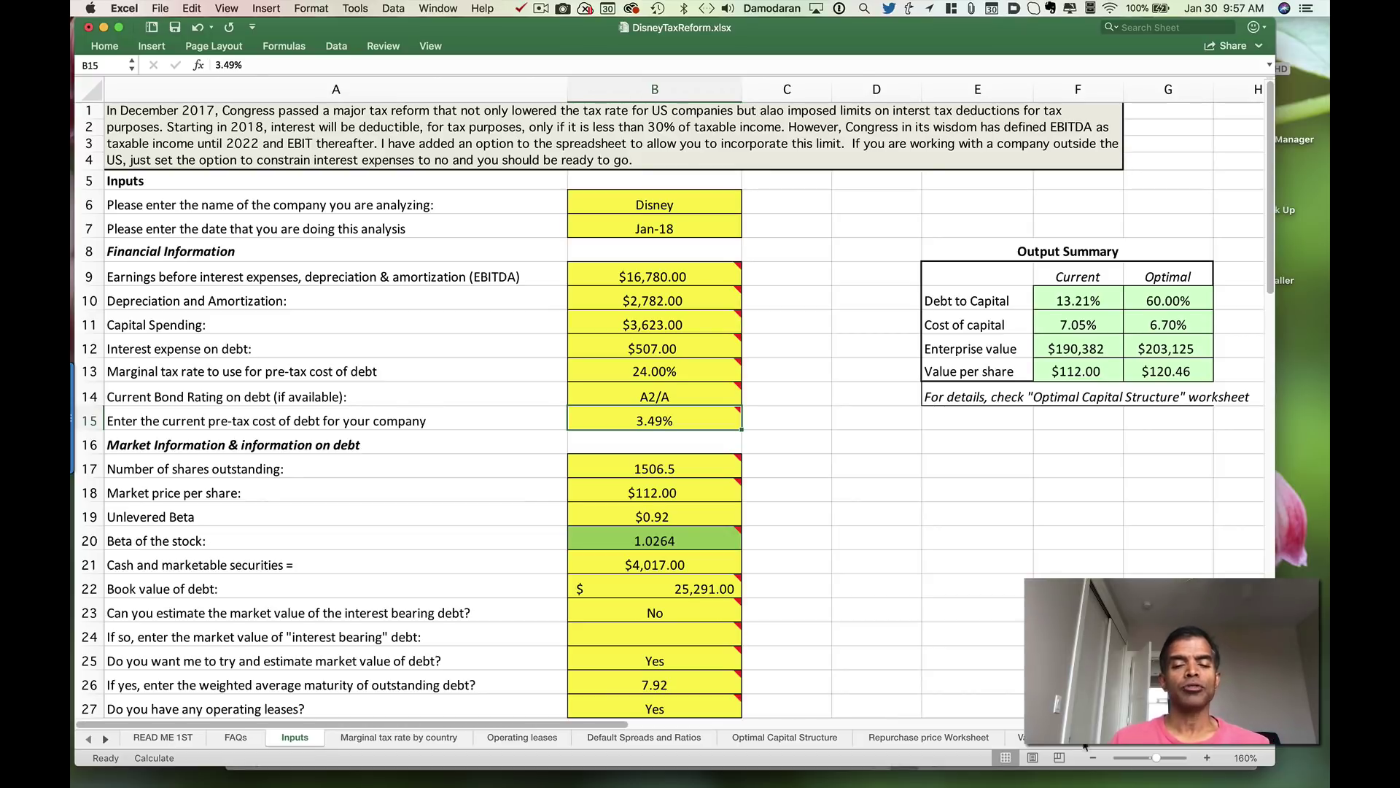
Review shares outstanding, share price, unlevered and stock beta, current debt to capital, and cash inputs
click(652, 469)
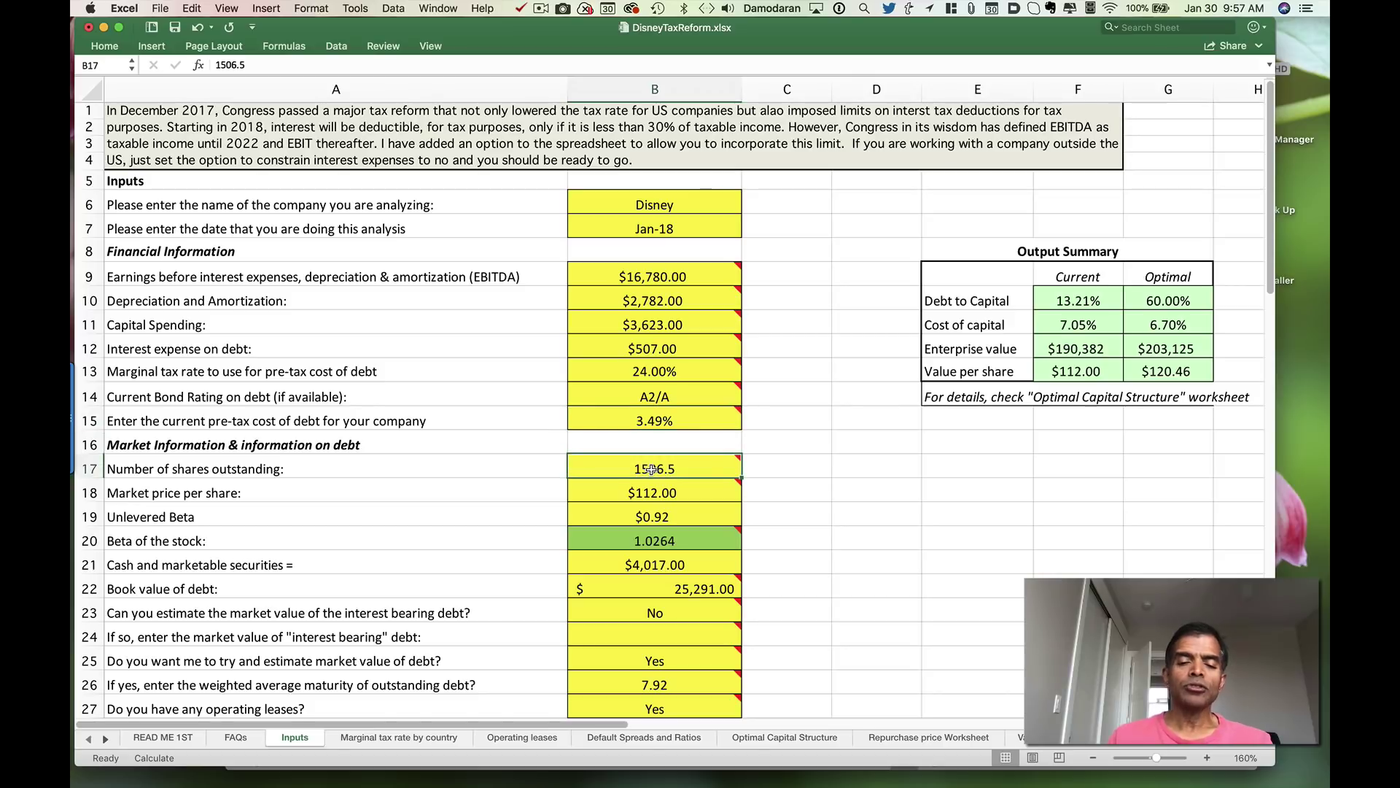
mouse_move(651, 469)
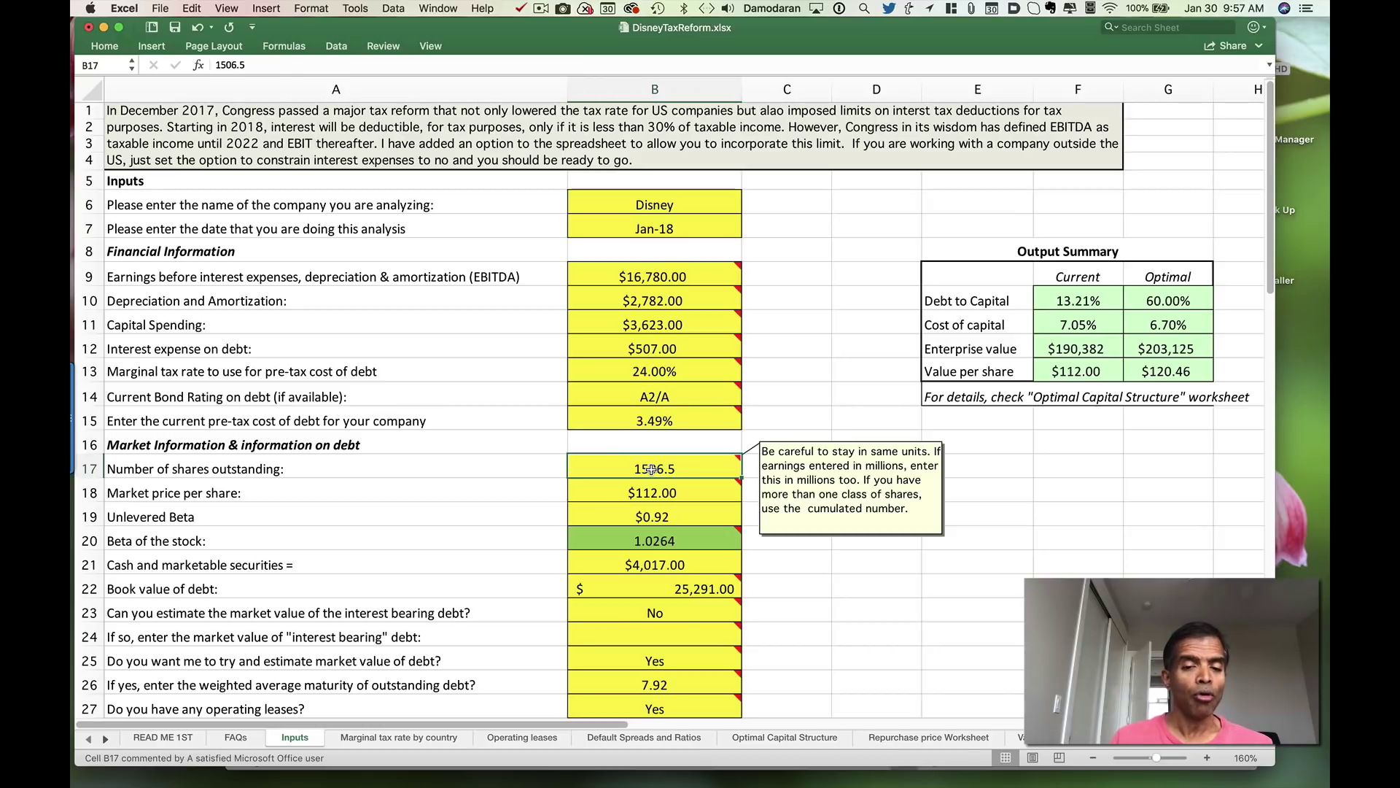
key(Down)
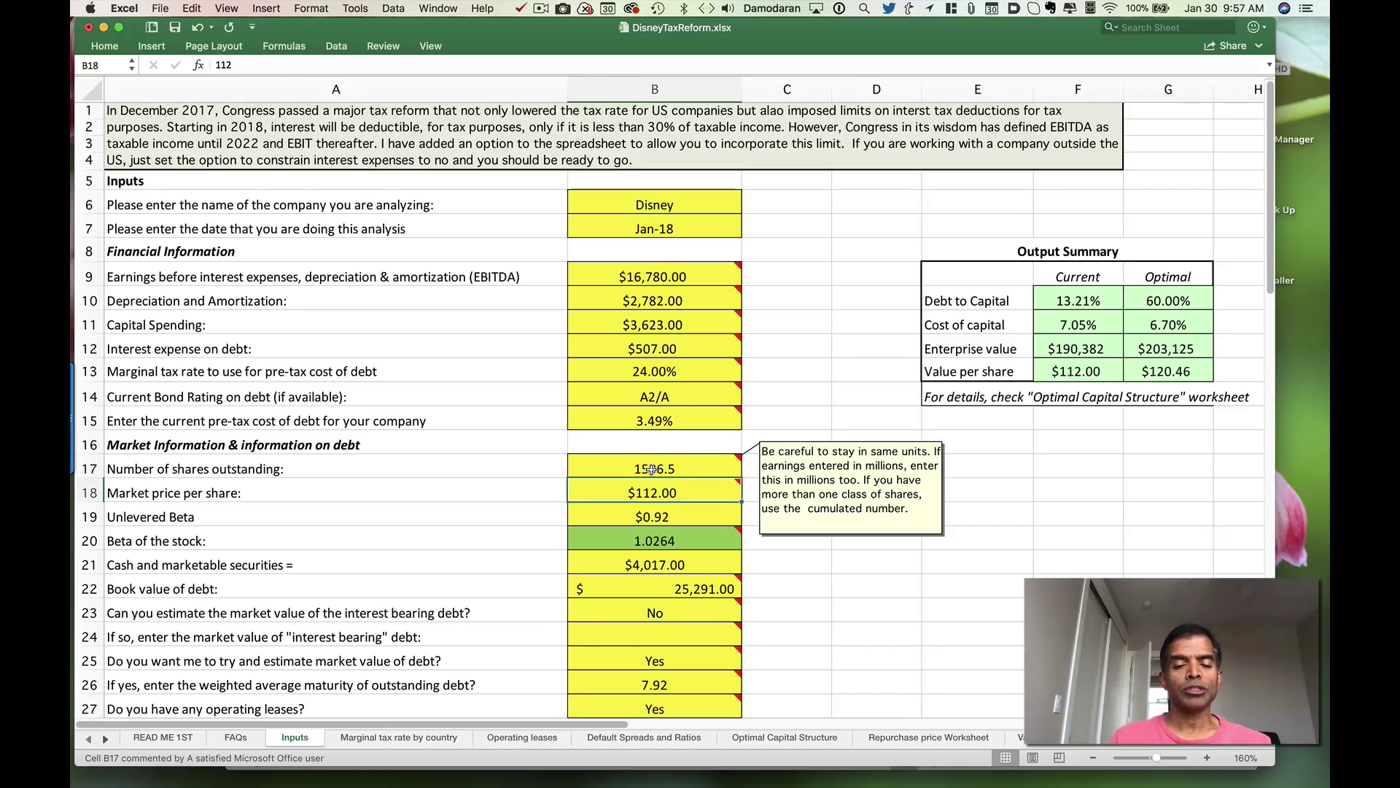
key(Down)
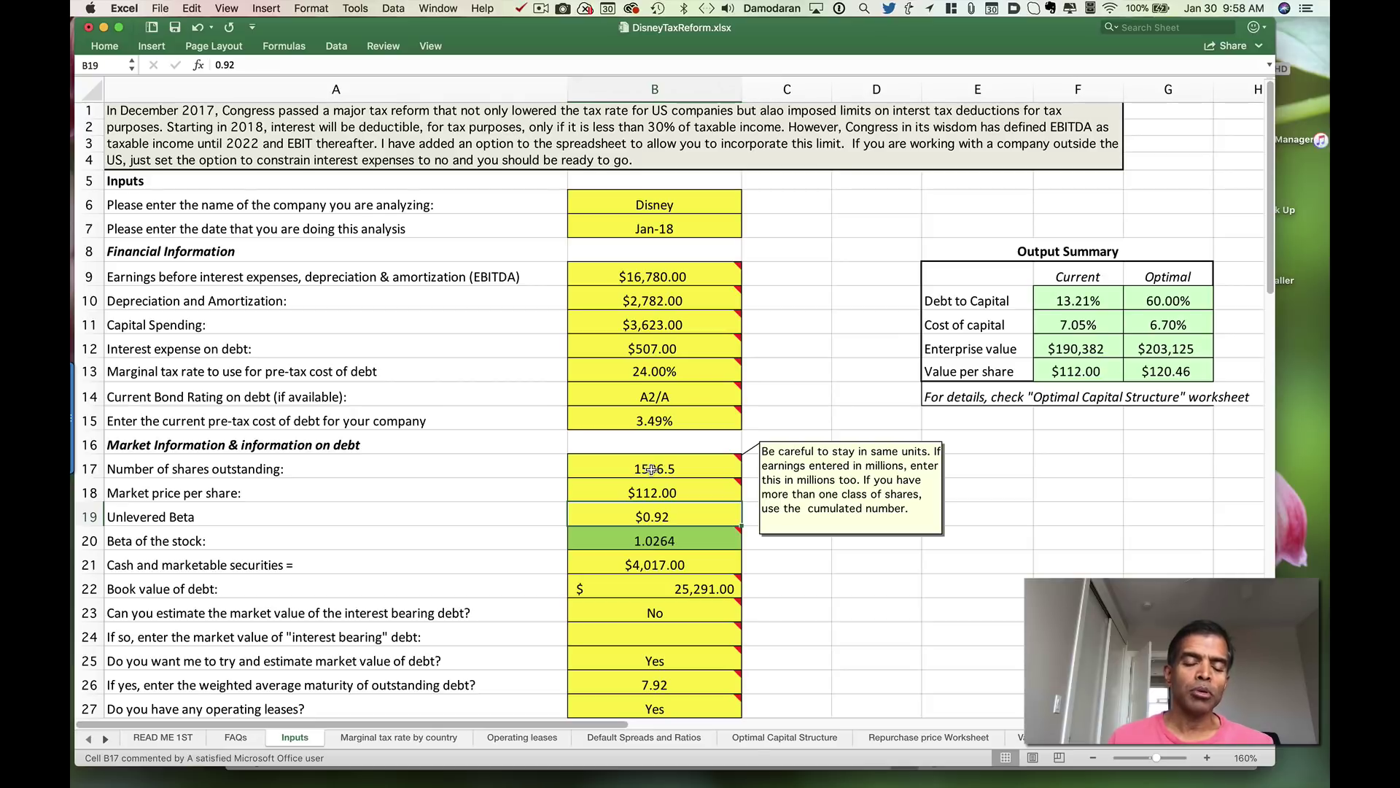
click(693, 535)
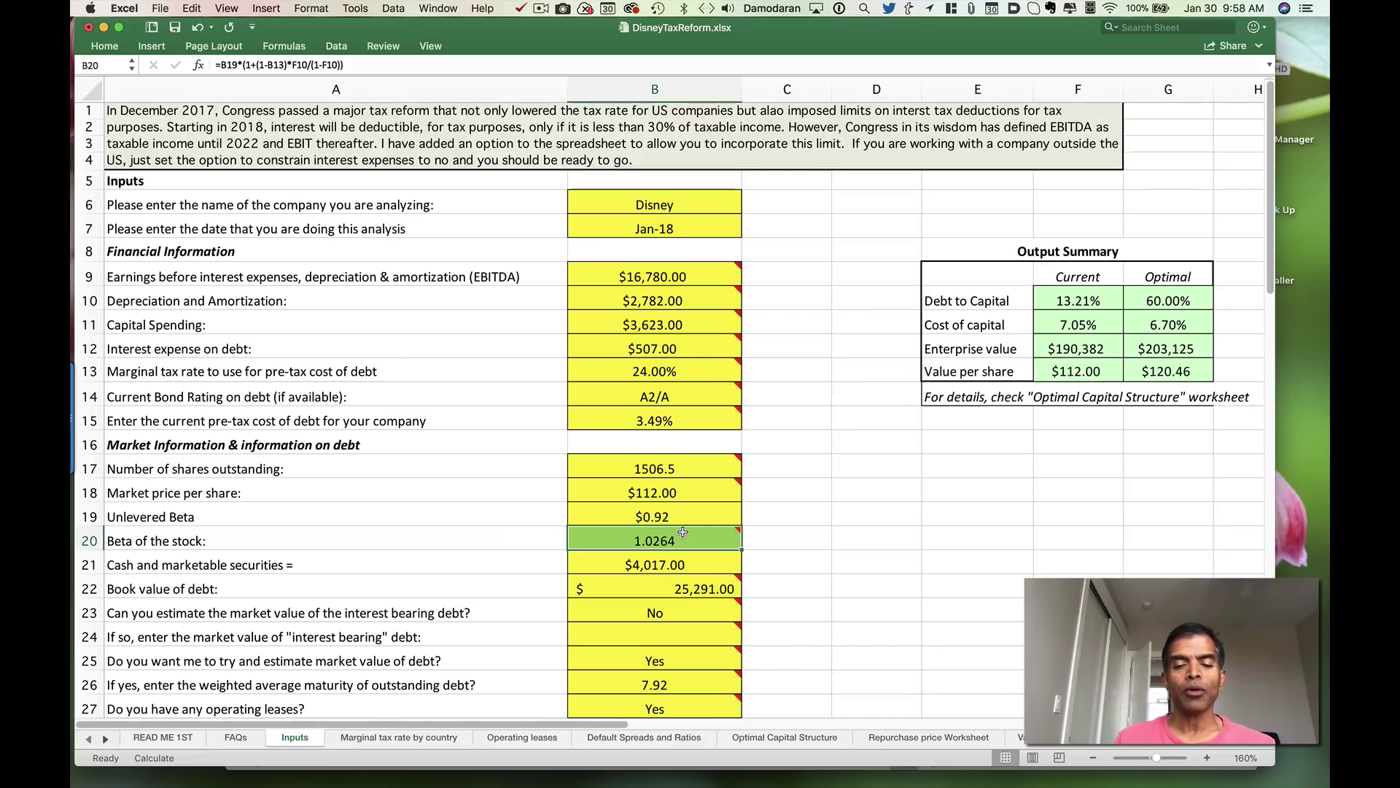
mouse_move(663, 576)
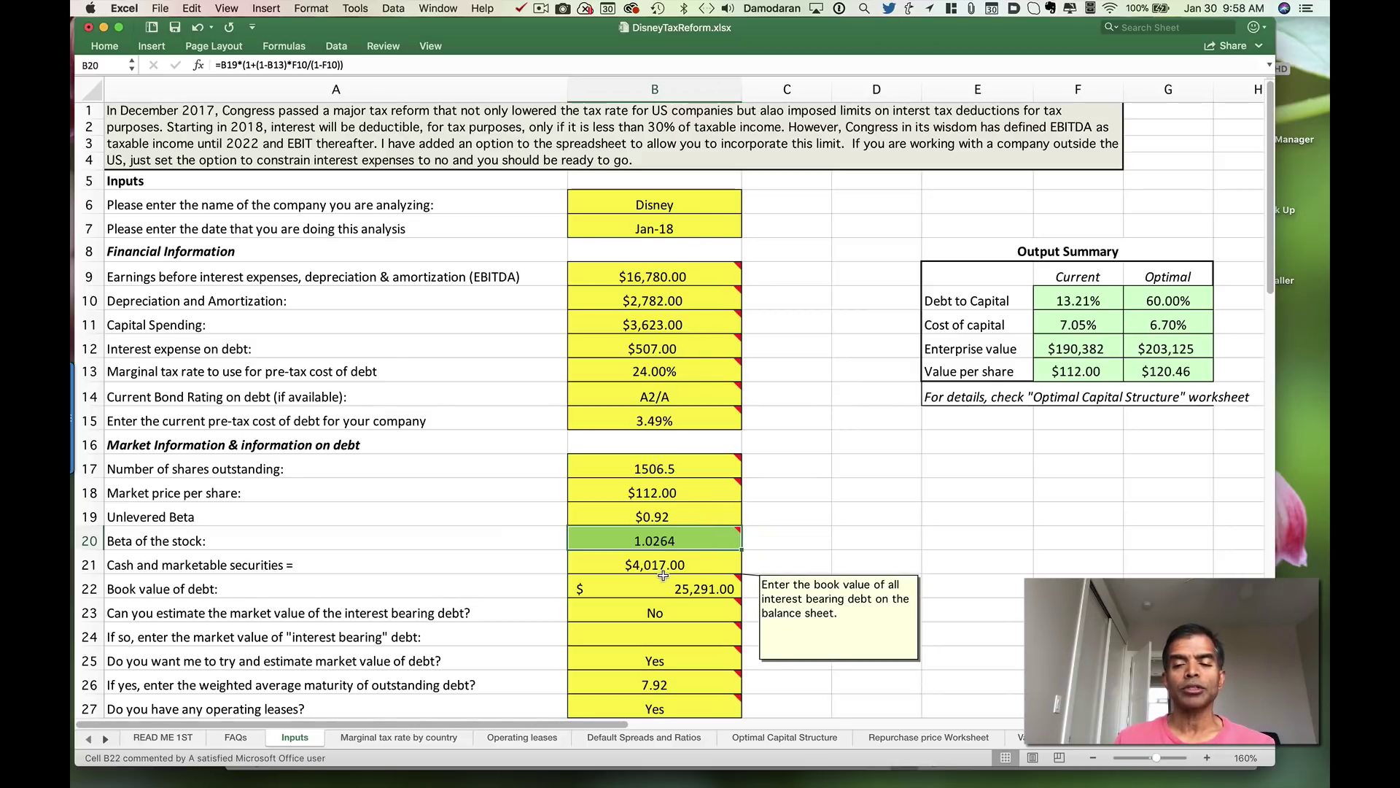
click(1087, 306)
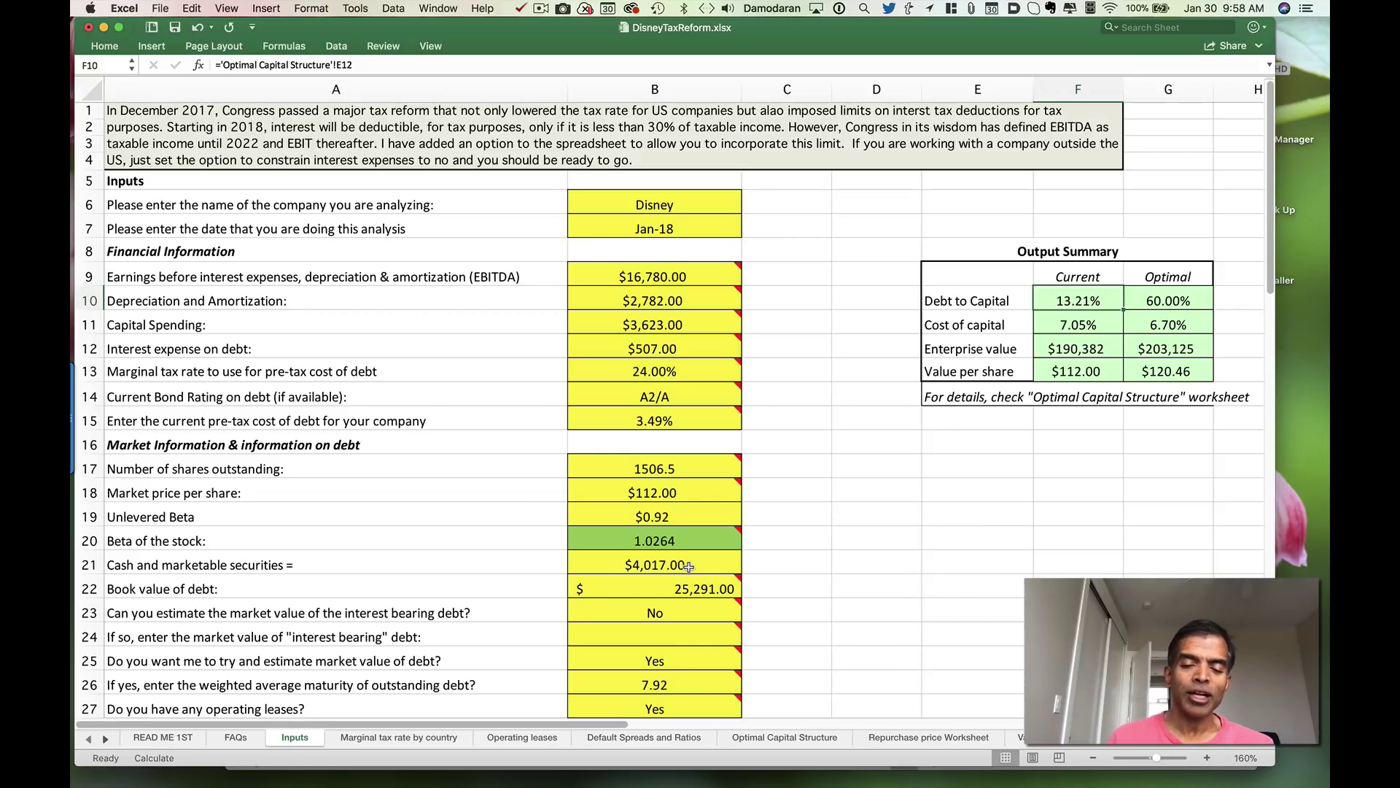
click(687, 566)
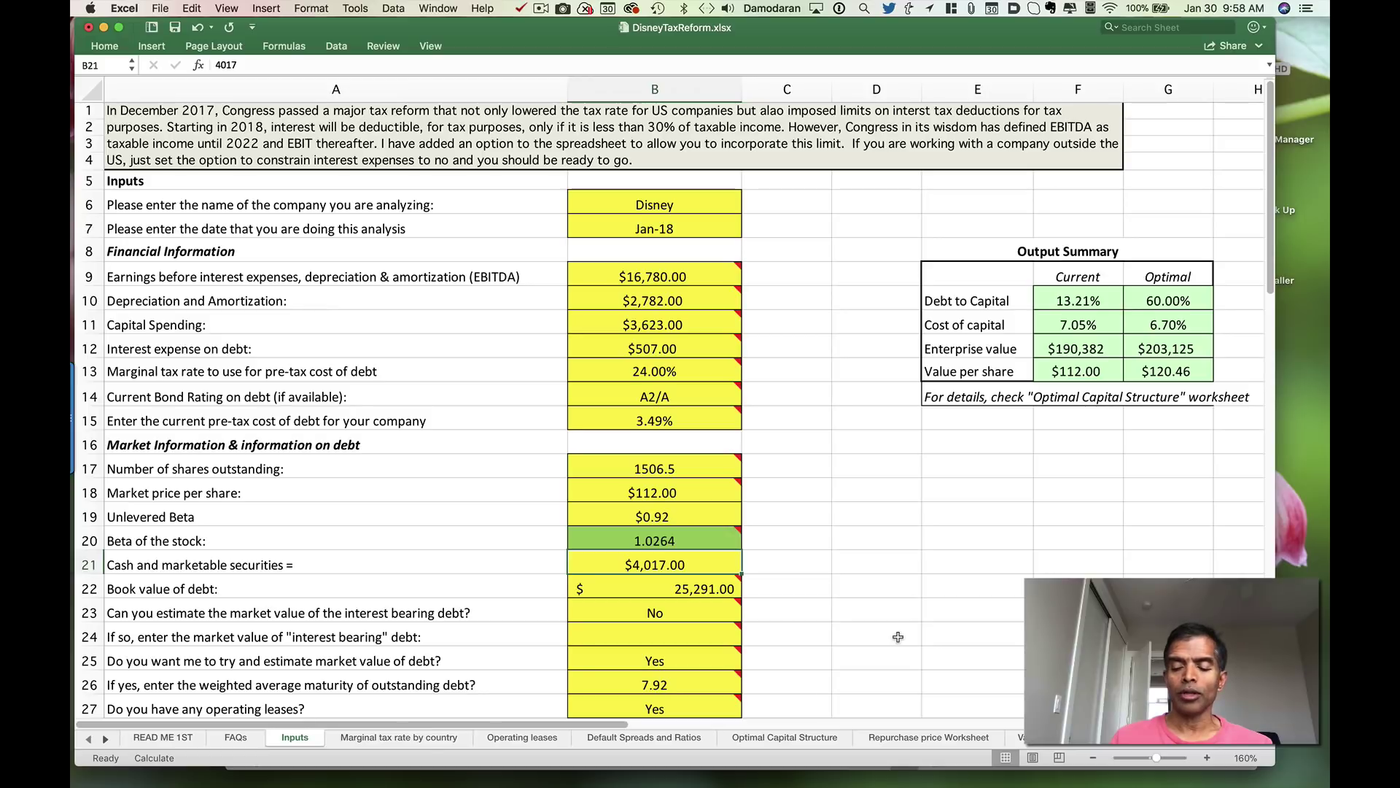
Review the debt inputs: book value, market value No, estimate Yes, maturity, and operating leases
key(Down)
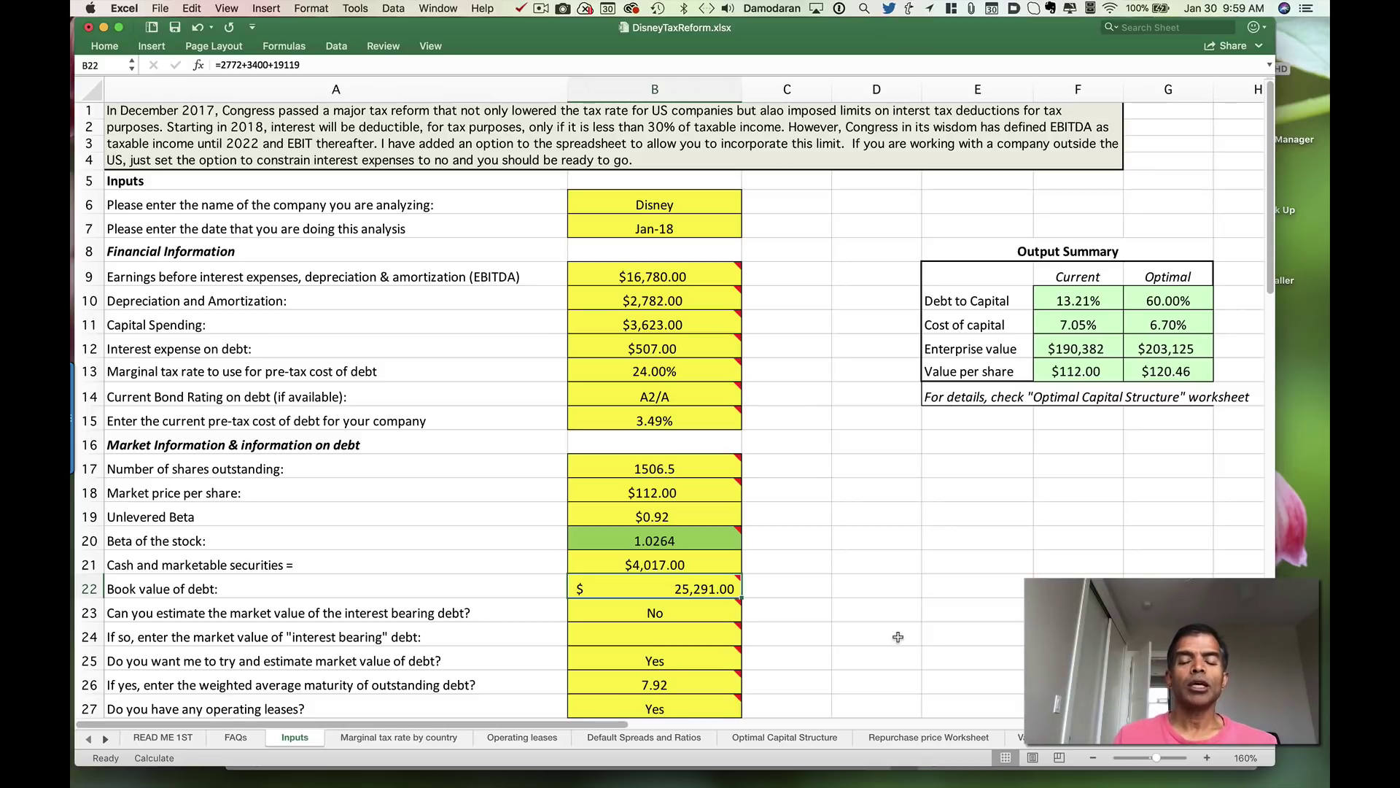
key(Down)
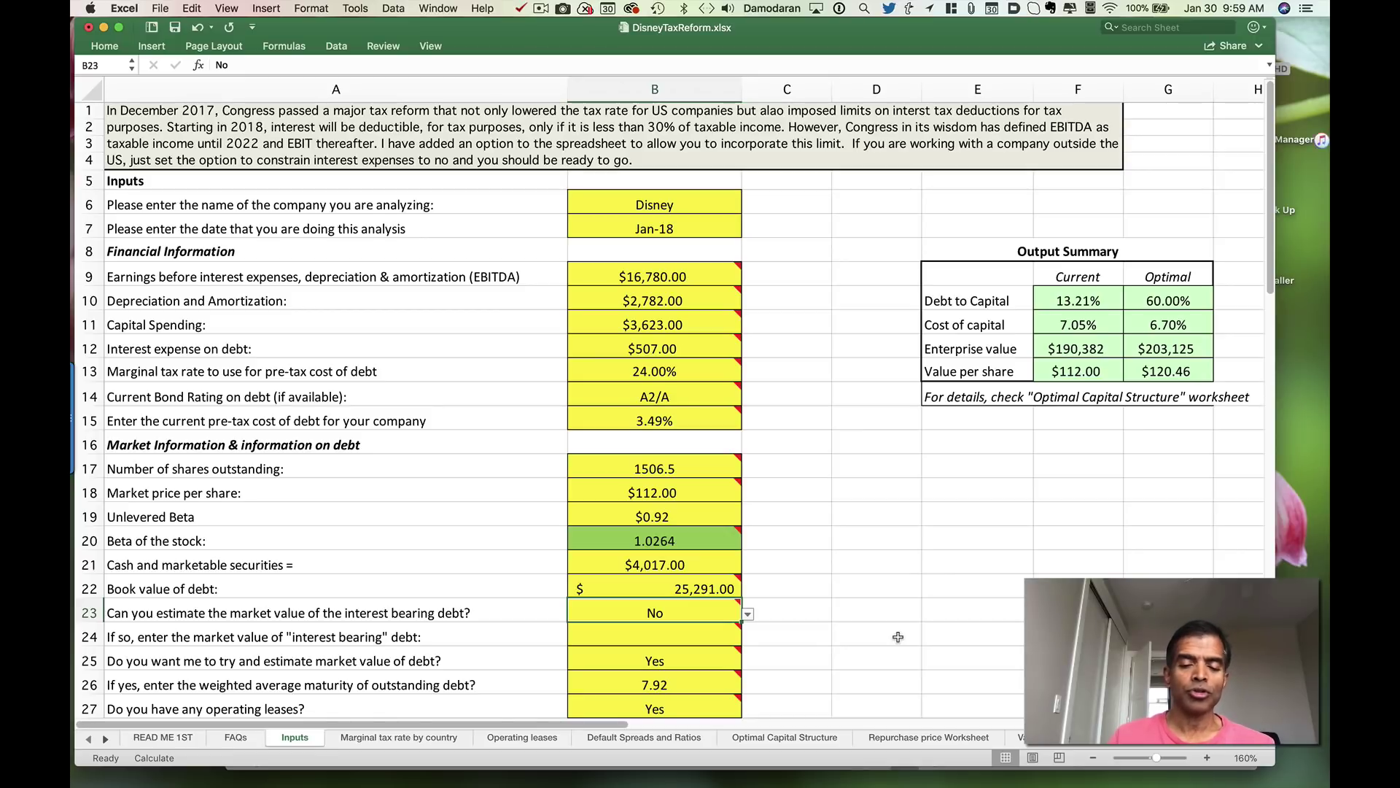
key(Down)
key(Down)
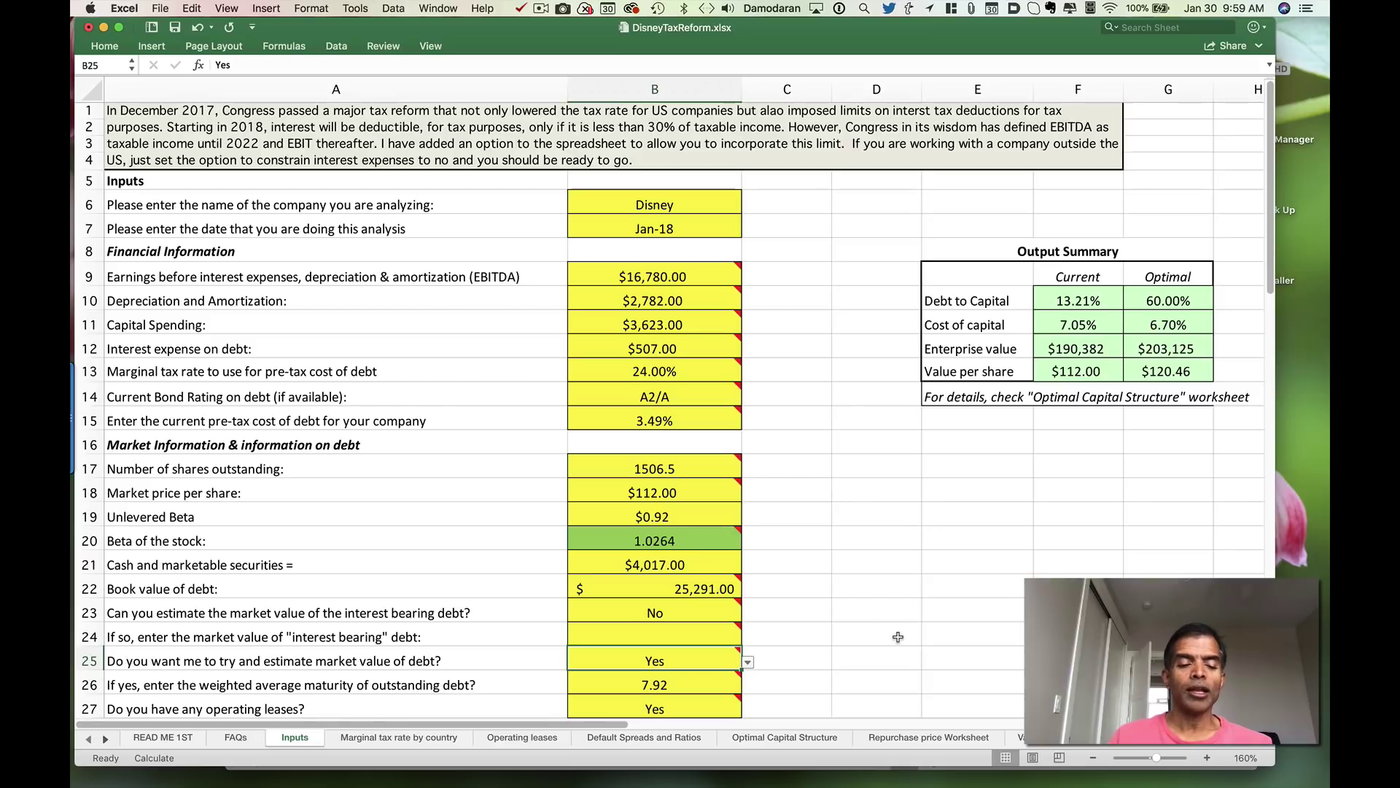
click(684, 688)
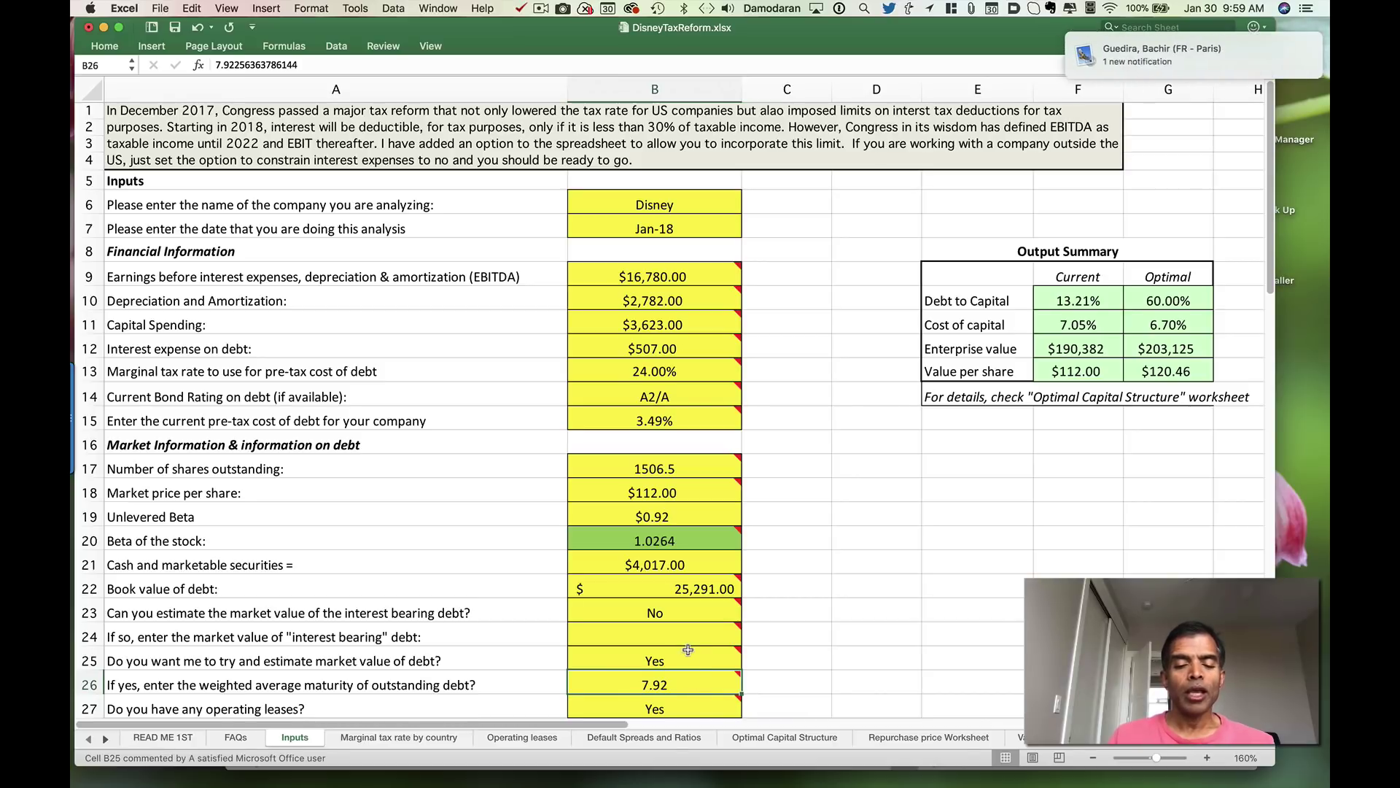
mouse_move(687, 660)
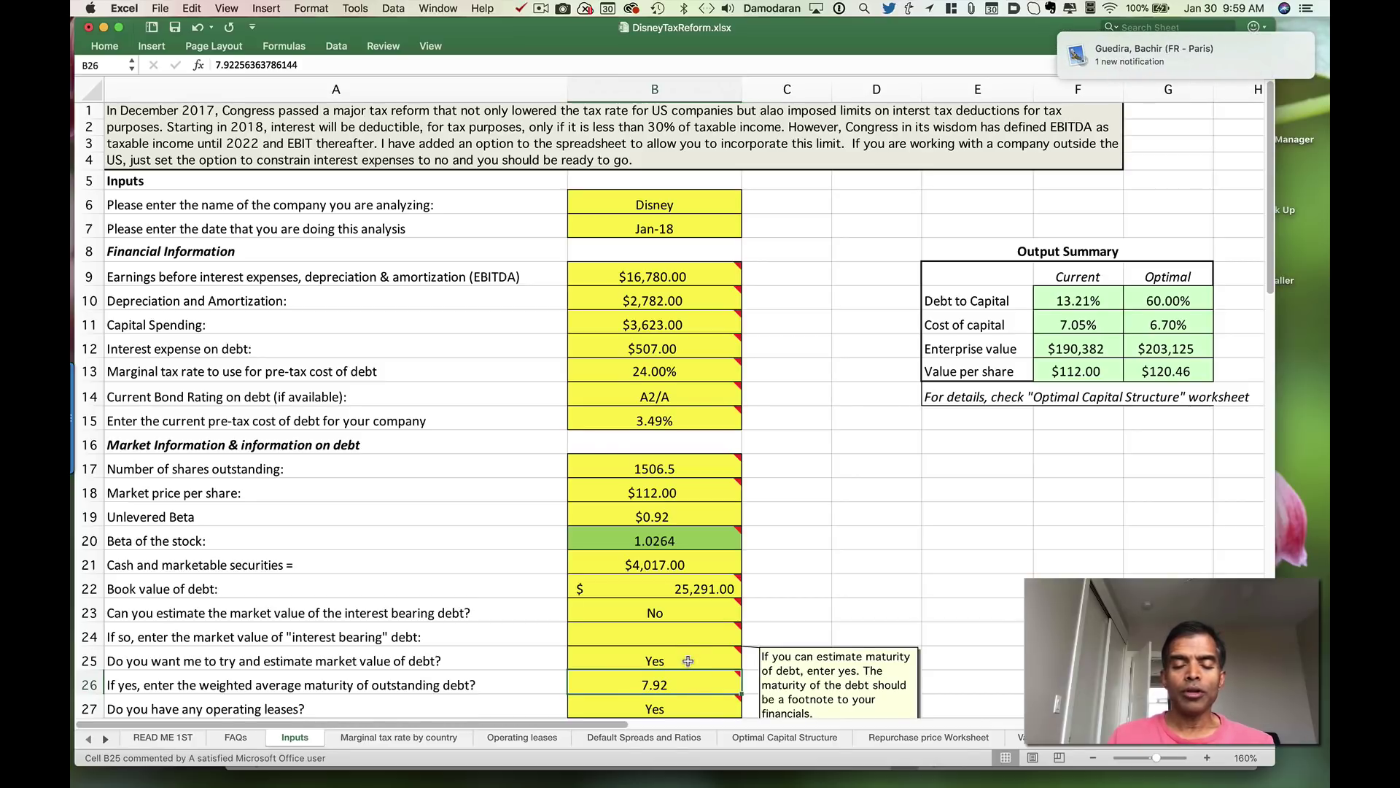
click(703, 709)
key(Return)
key(Up)
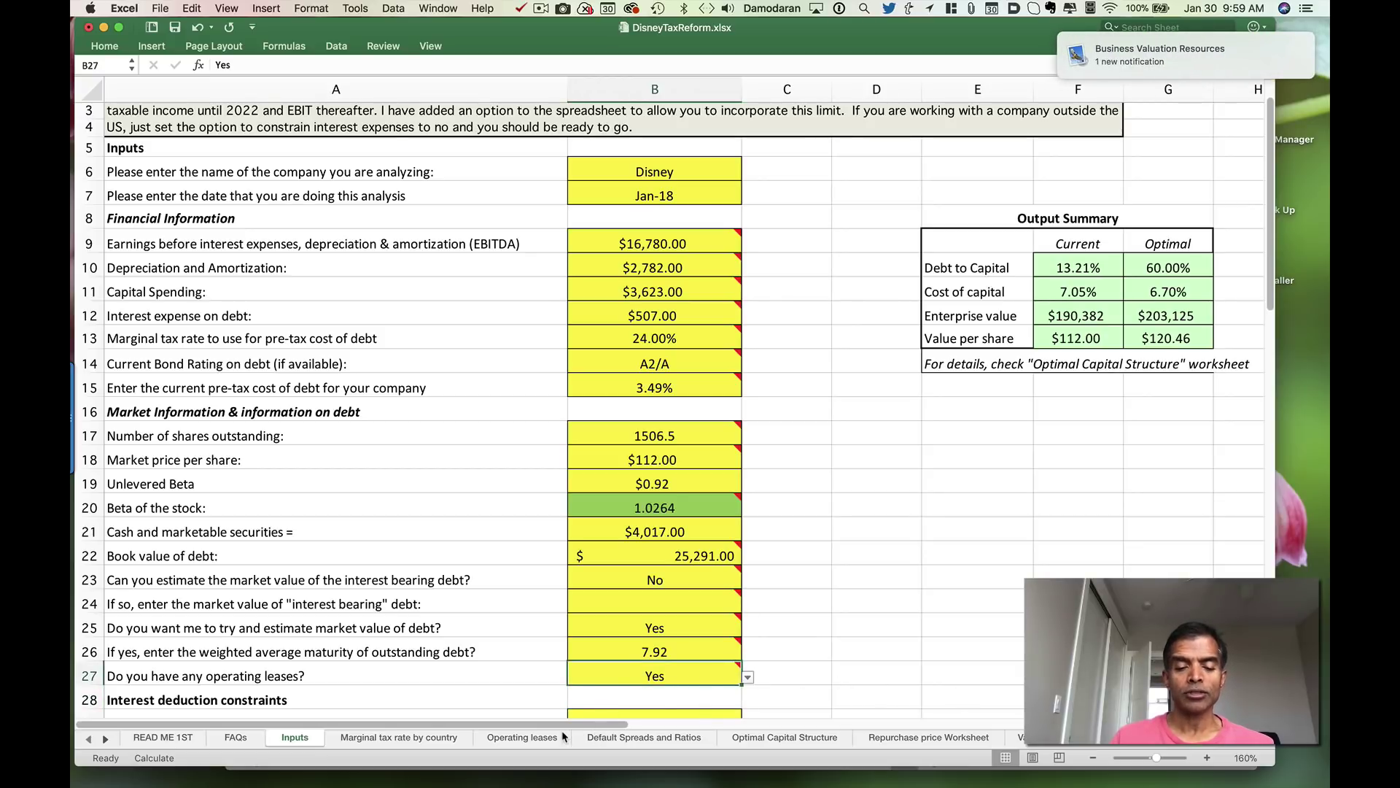
View the Operating leases conversion sheet, then go back to the Inputs sheet
click(558, 737)
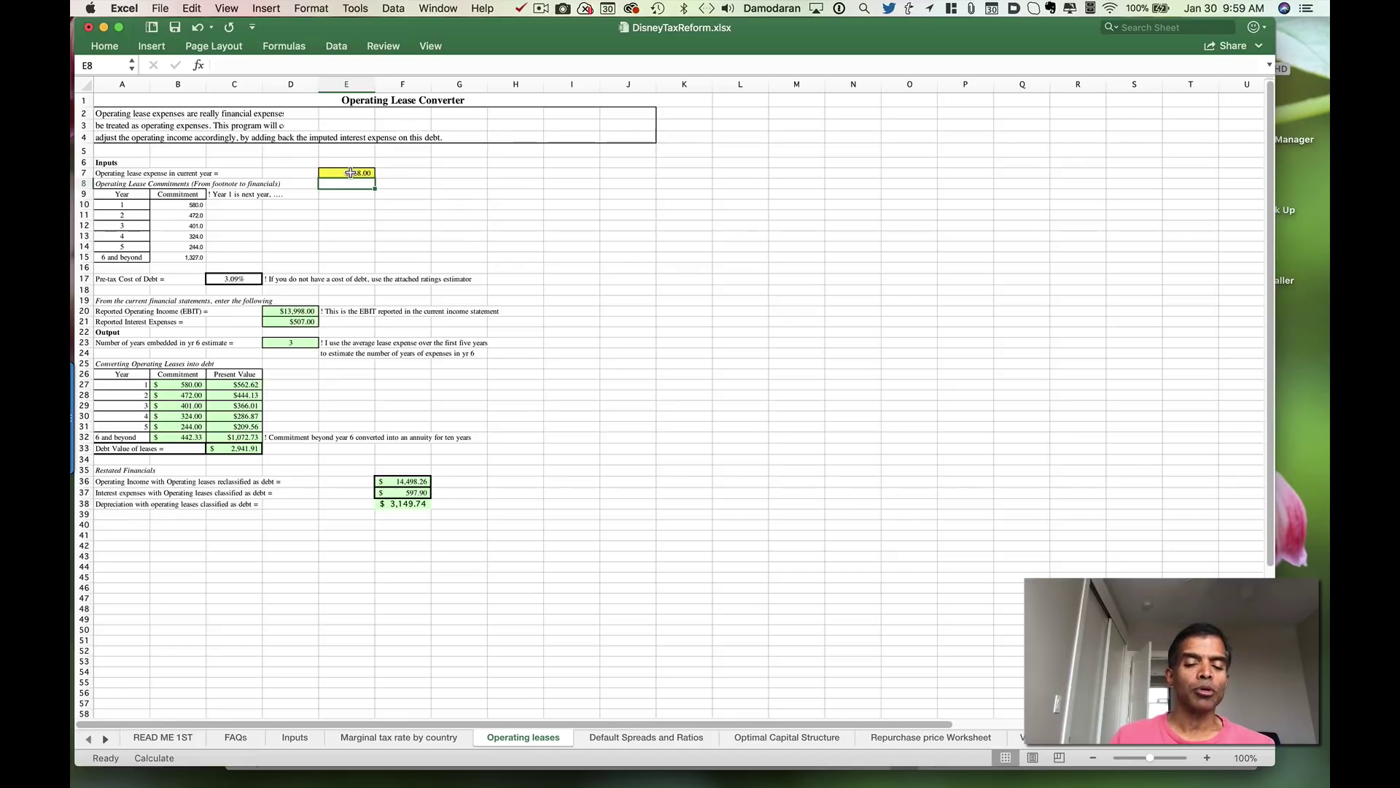
click(314, 741)
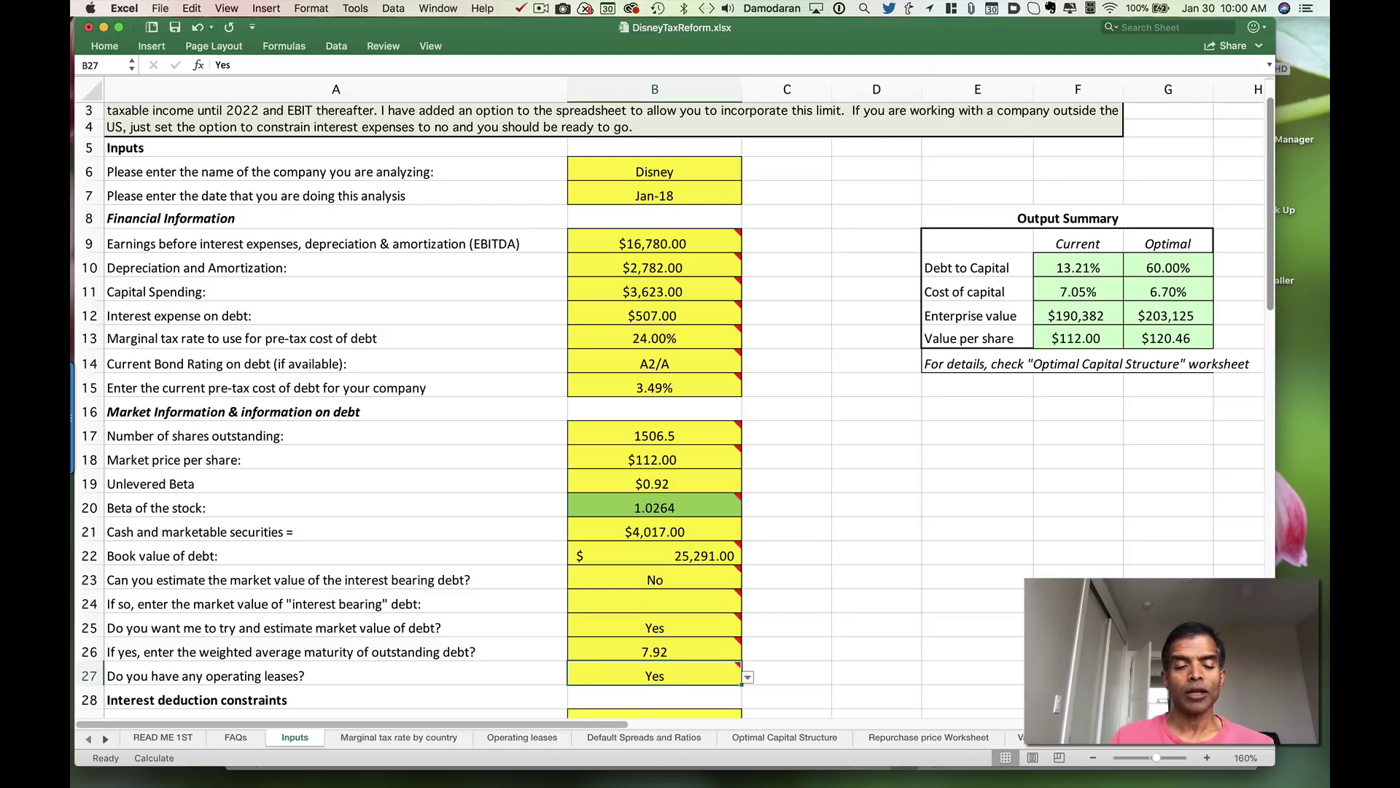
Review the interest deduction restriction (No, EBITDA-based, 30.00%) and the indirect bankruptcy costs question
scroll(1232, 451, down, 10)
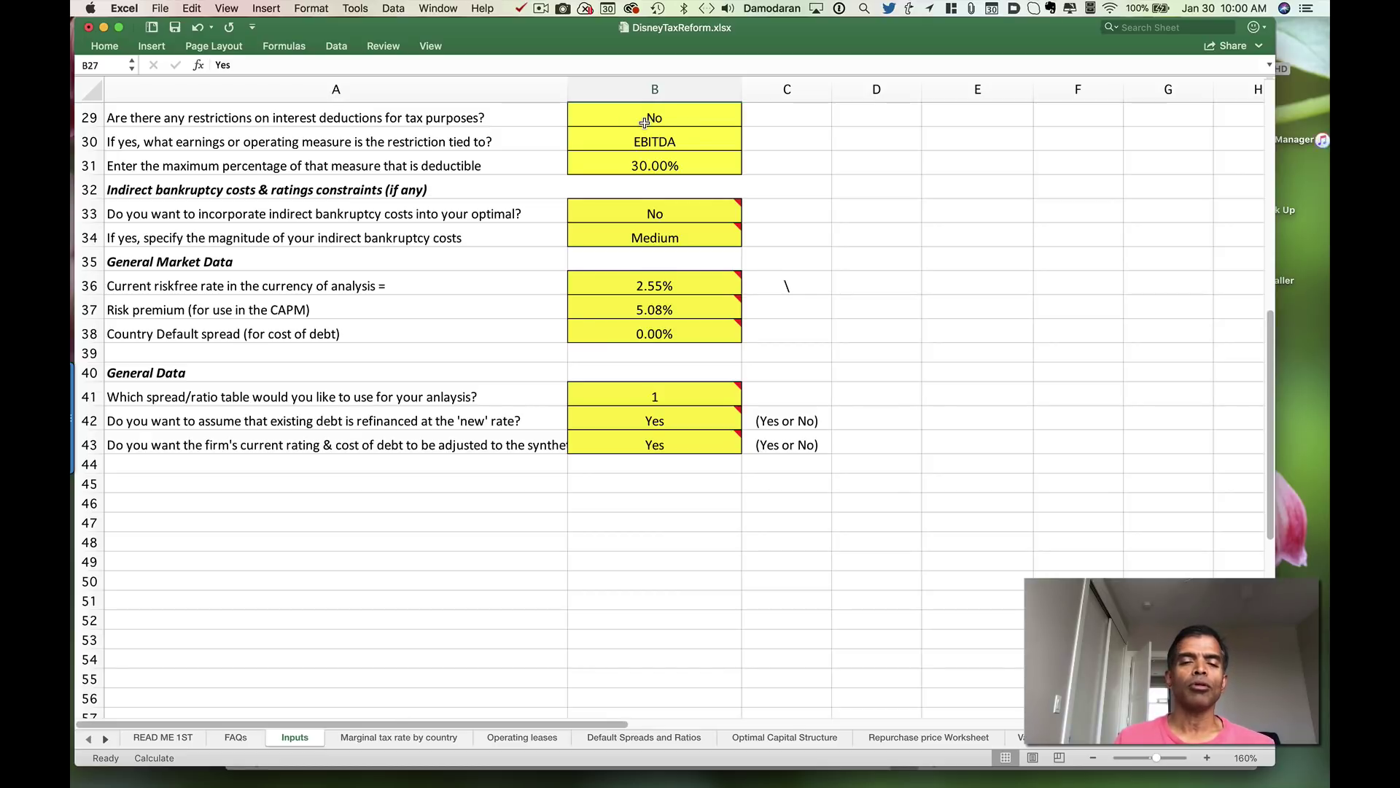
click(645, 121)
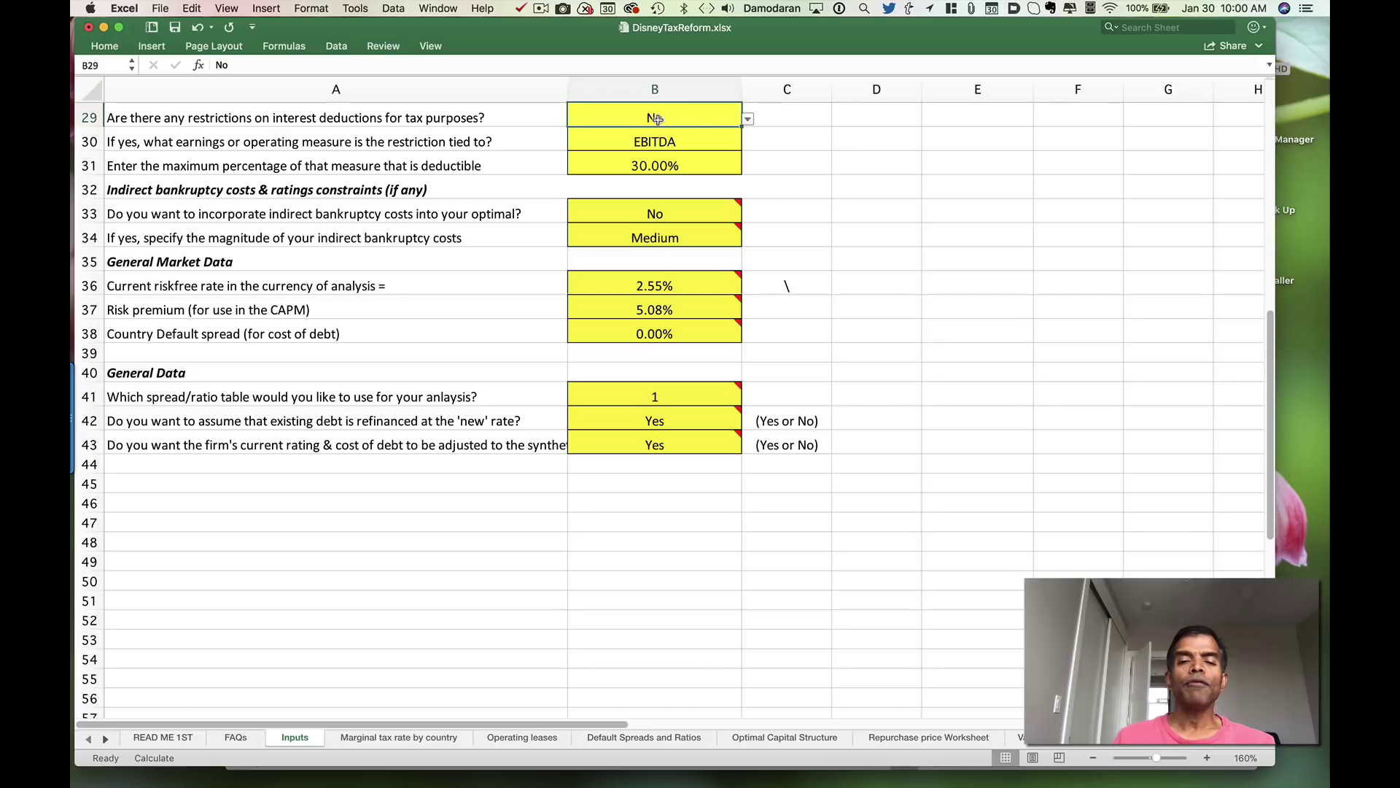
click(689, 146)
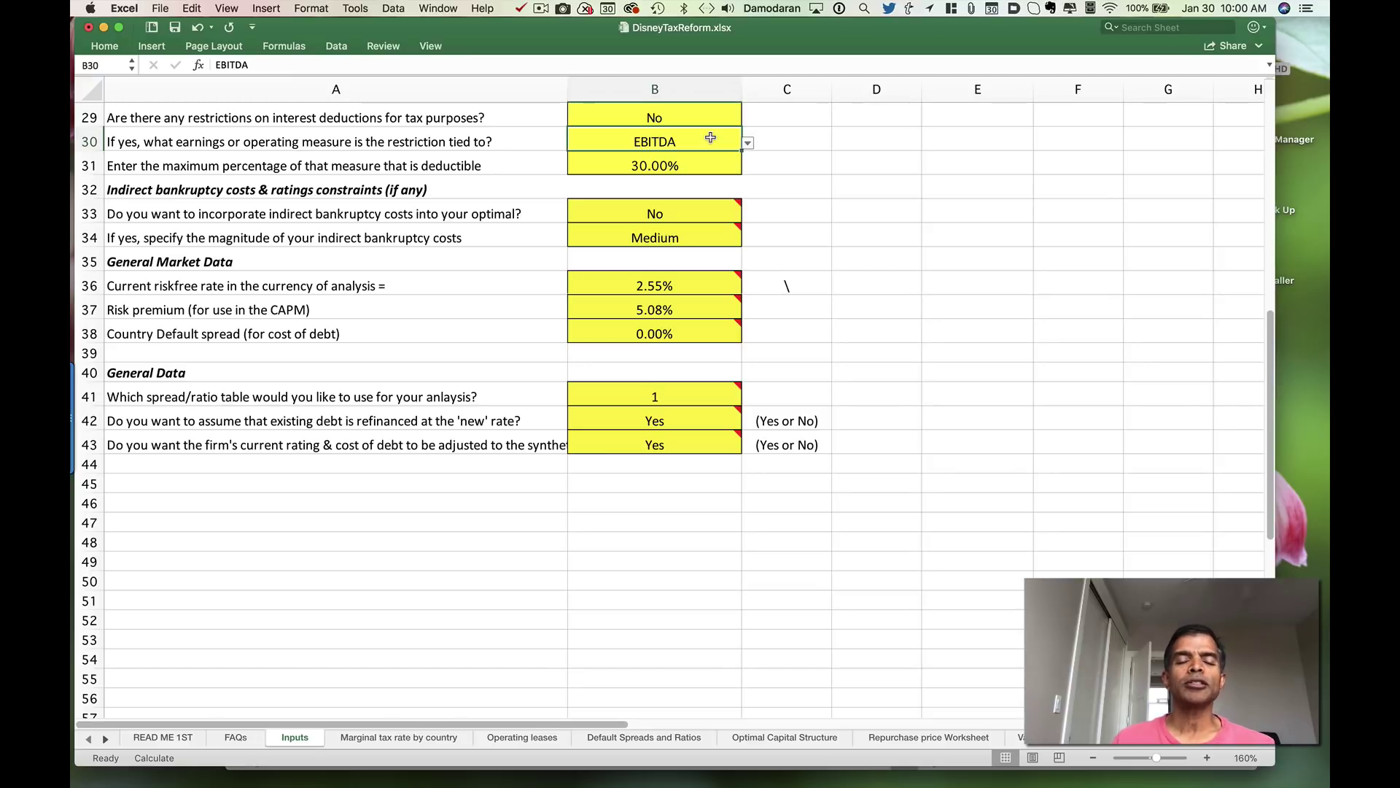
click(693, 169)
click(688, 144)
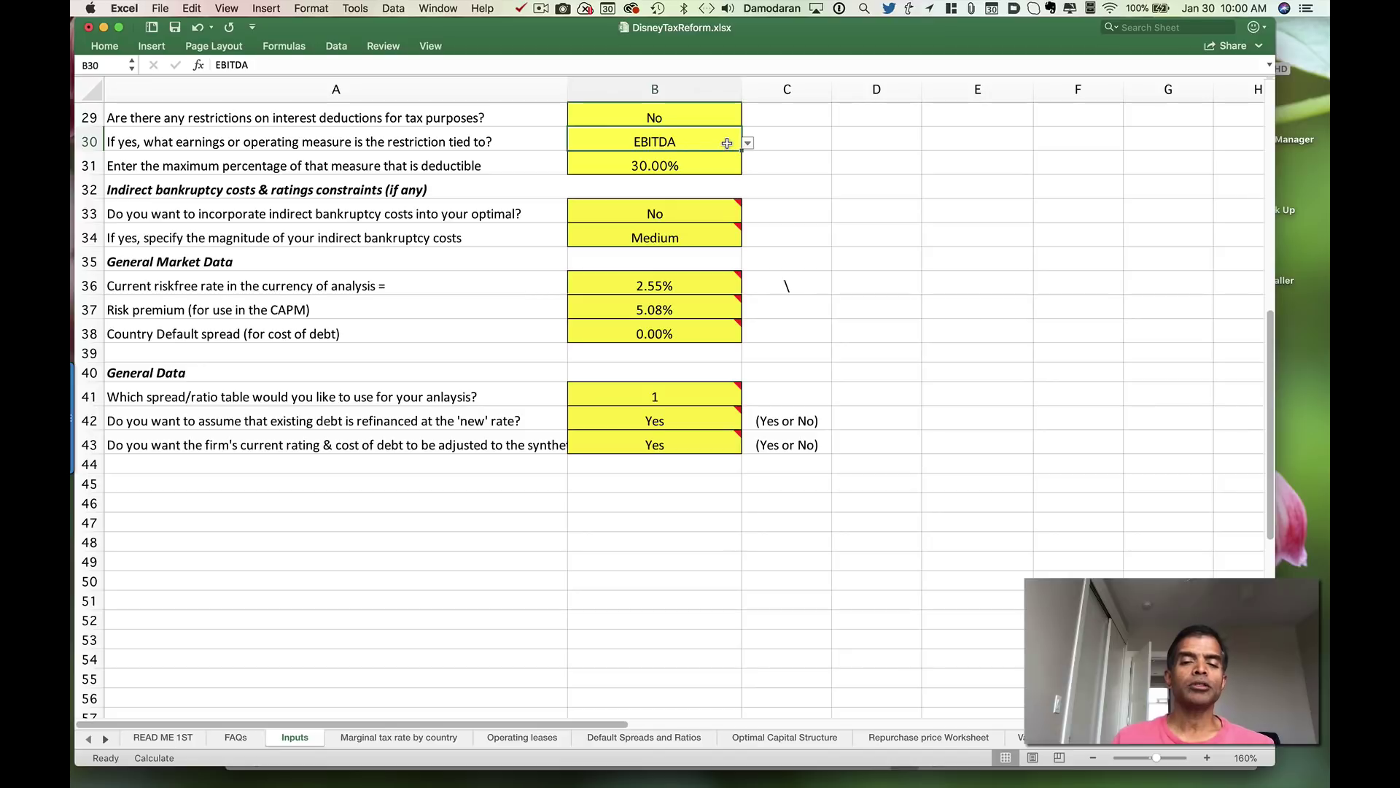
click(718, 213)
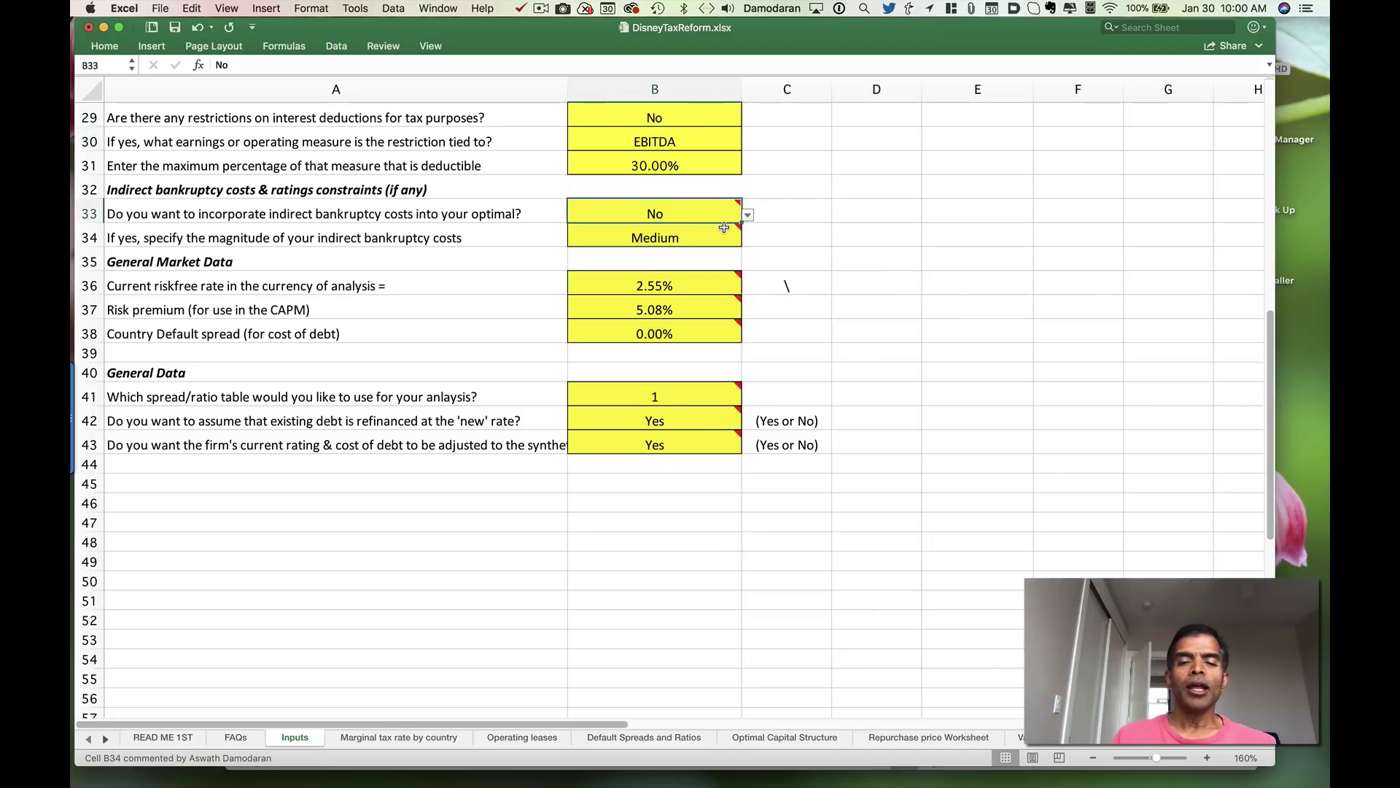
Answer Yes to indirect bankruptcy costs in B33 and keep B34's magnitude at Medium
mouse_move(723, 228)
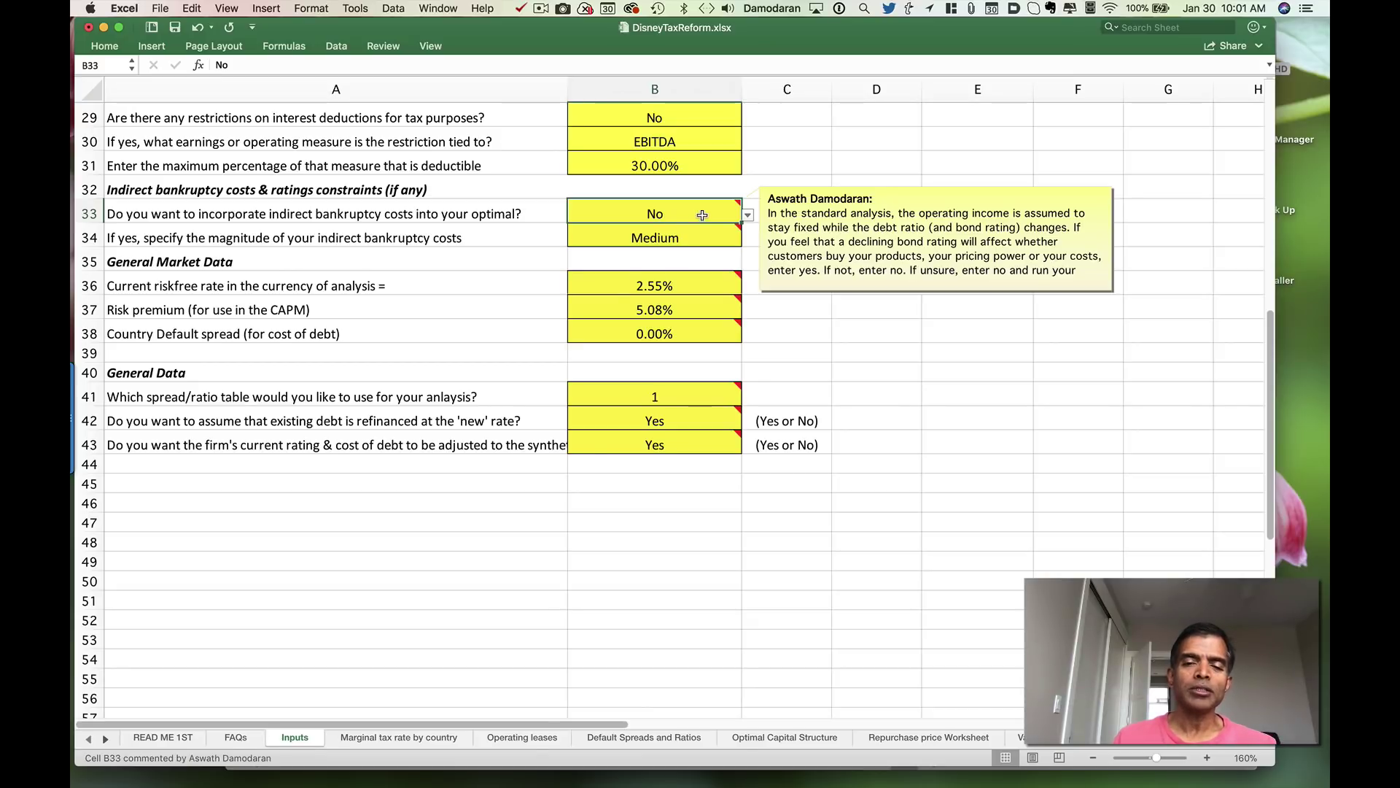
click(749, 215)
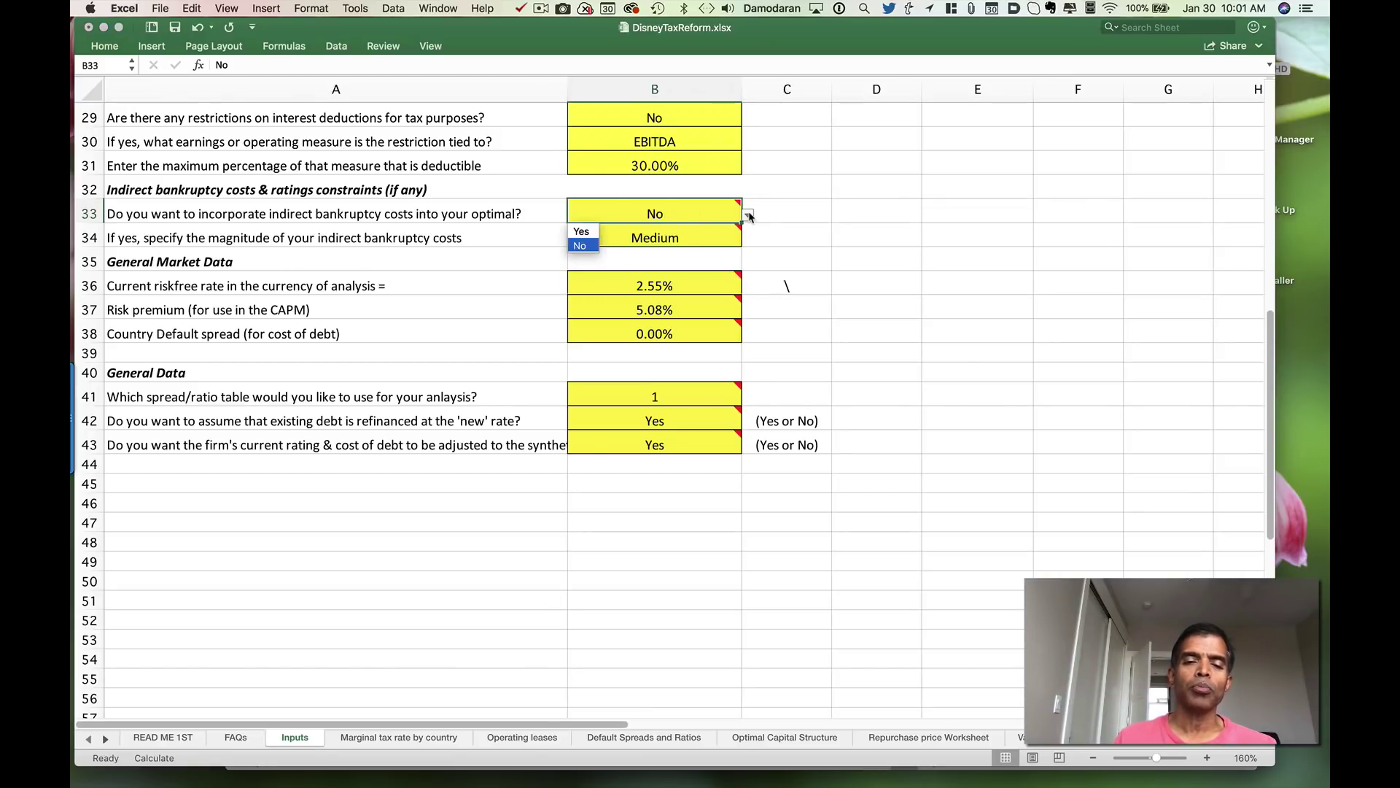
click(587, 232)
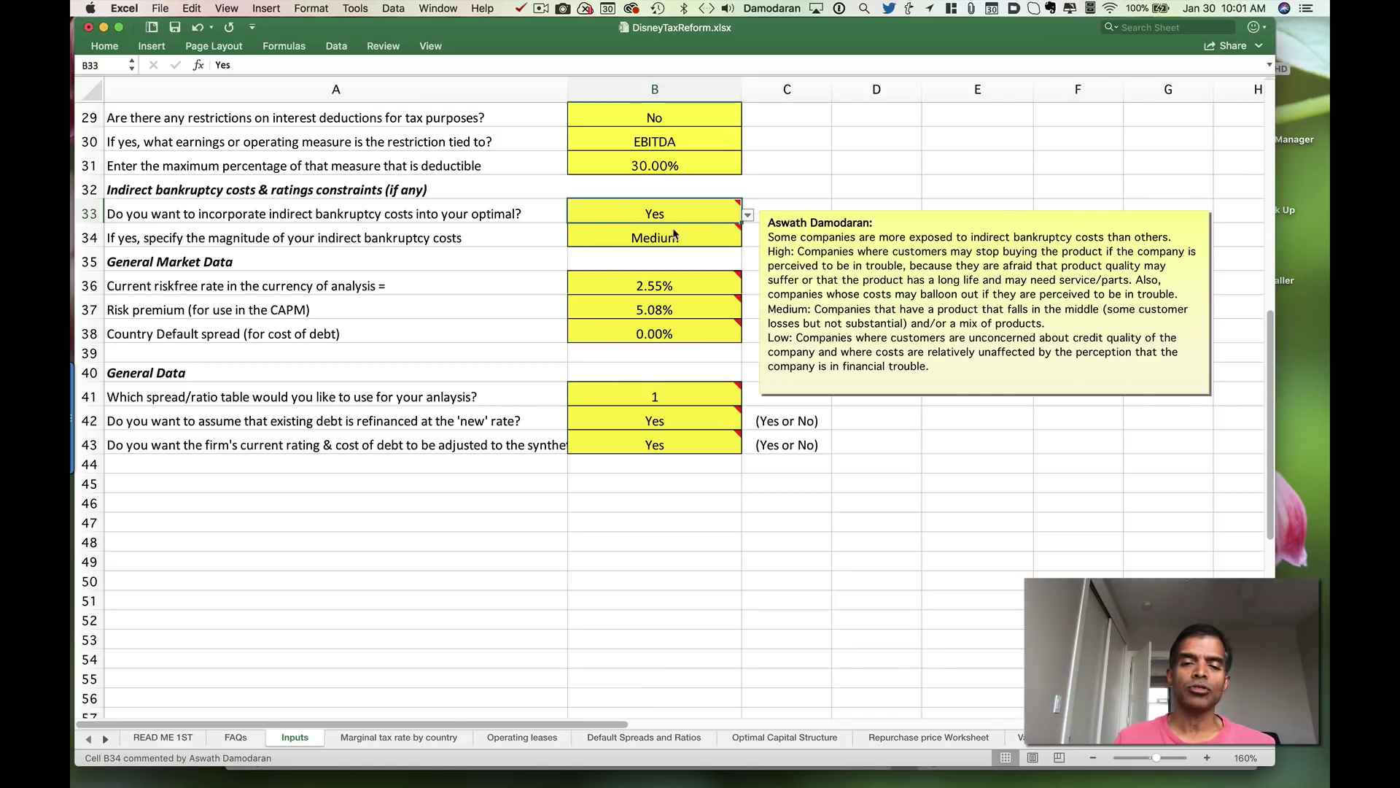
click(702, 232)
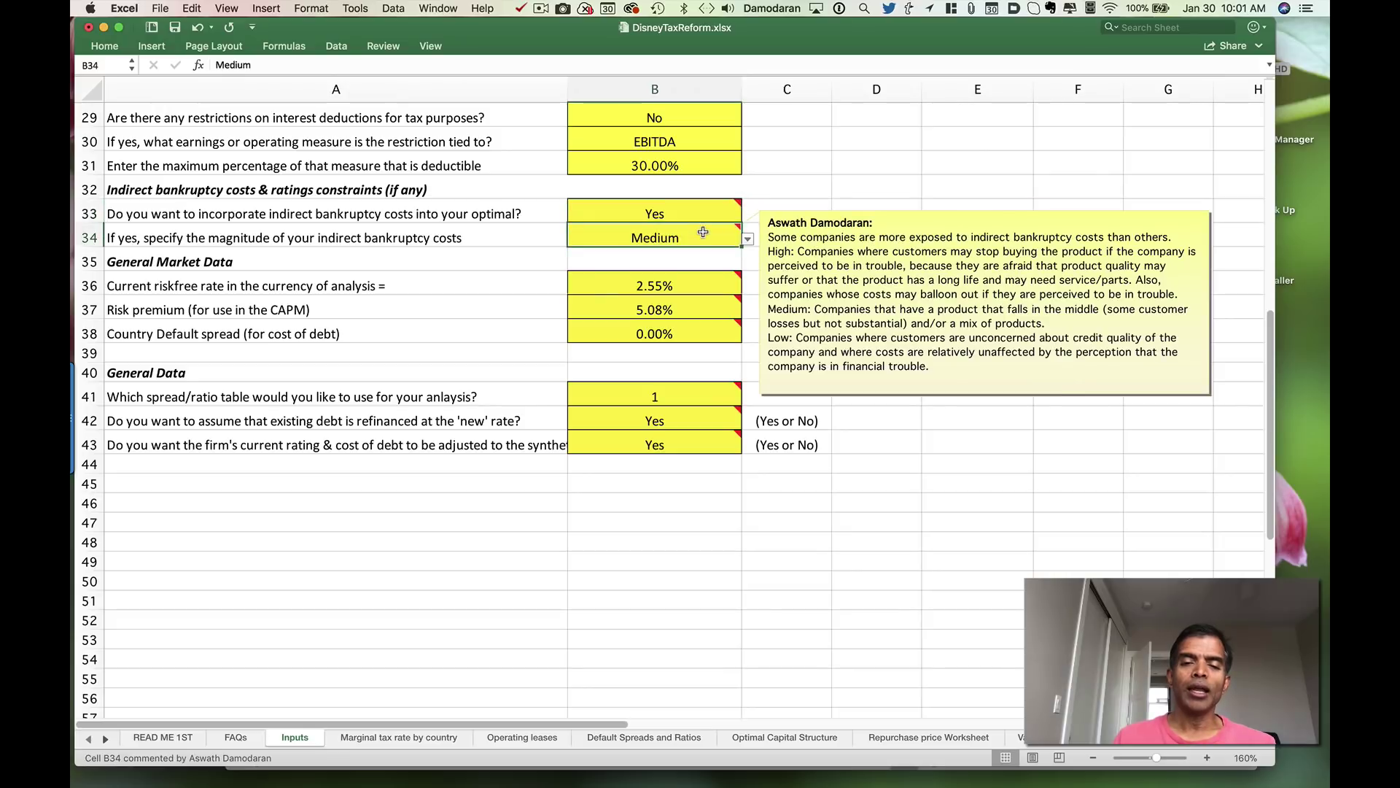
click(749, 239)
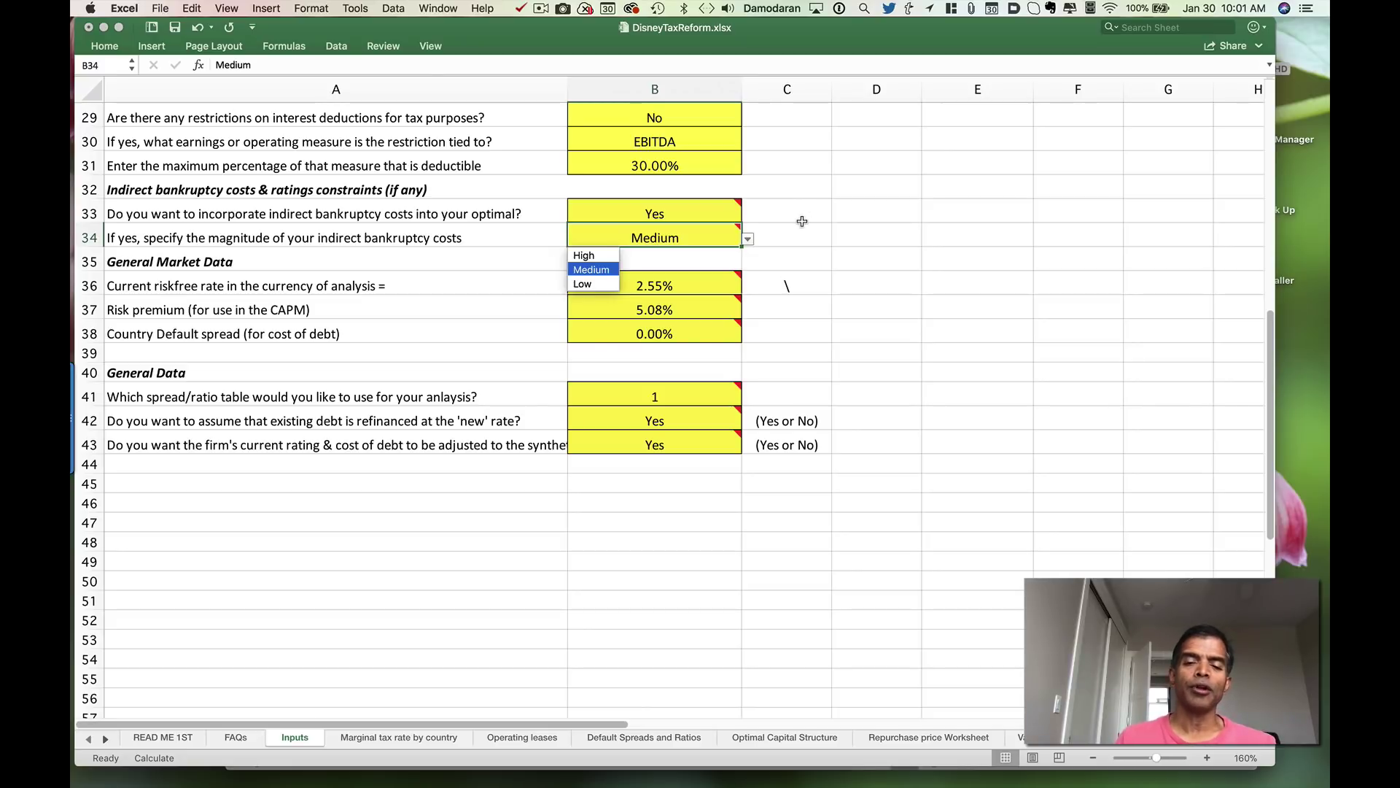
click(753, 215)
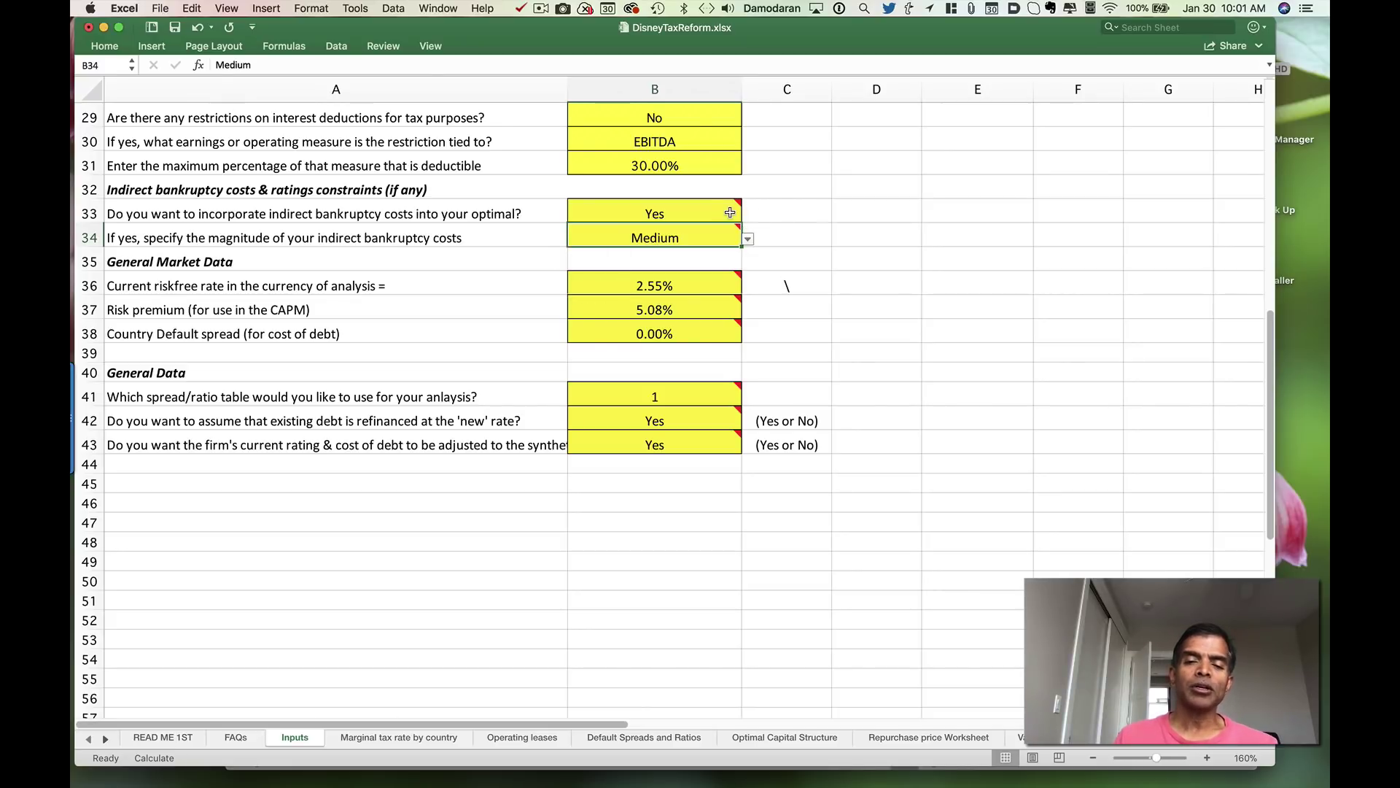
click(734, 214)
click(749, 215)
click(580, 232)
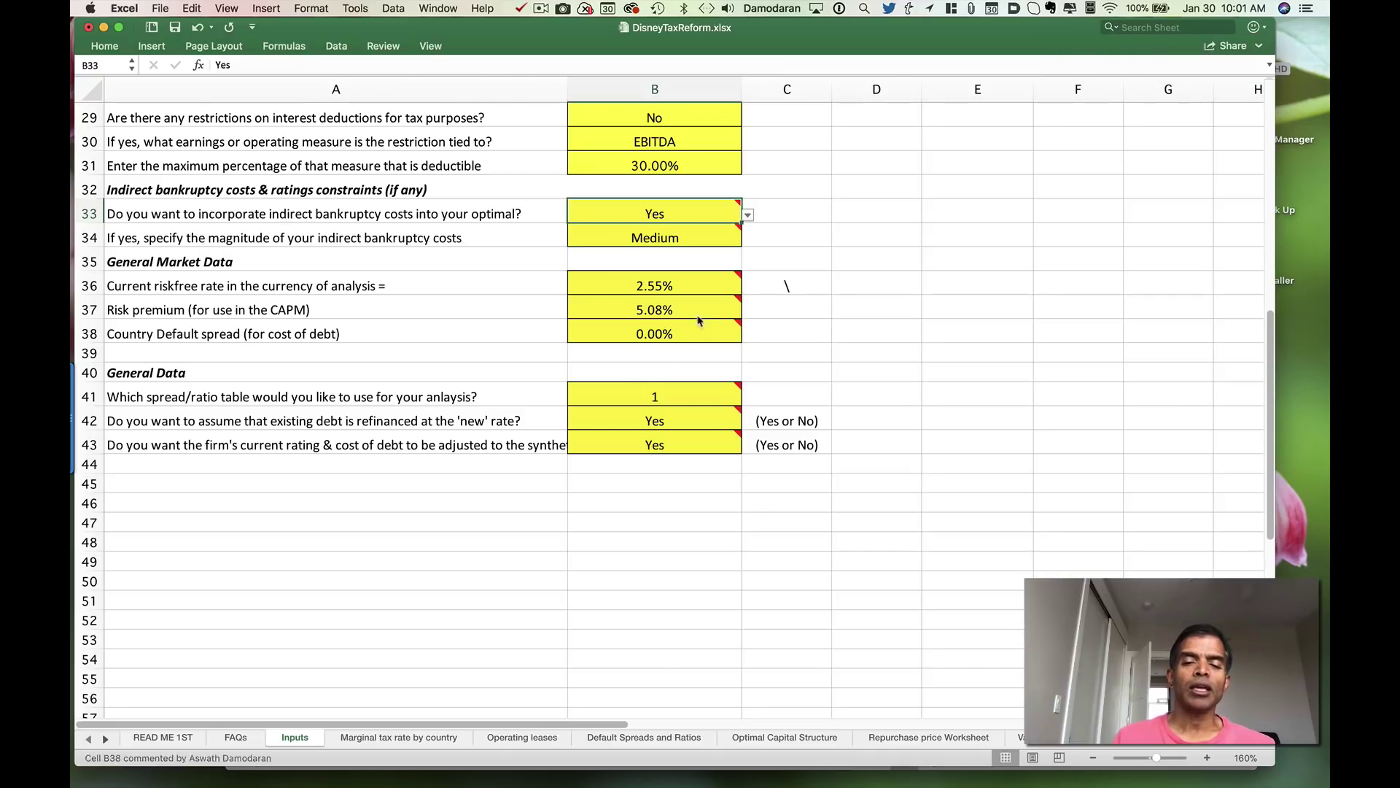
click(686, 289)
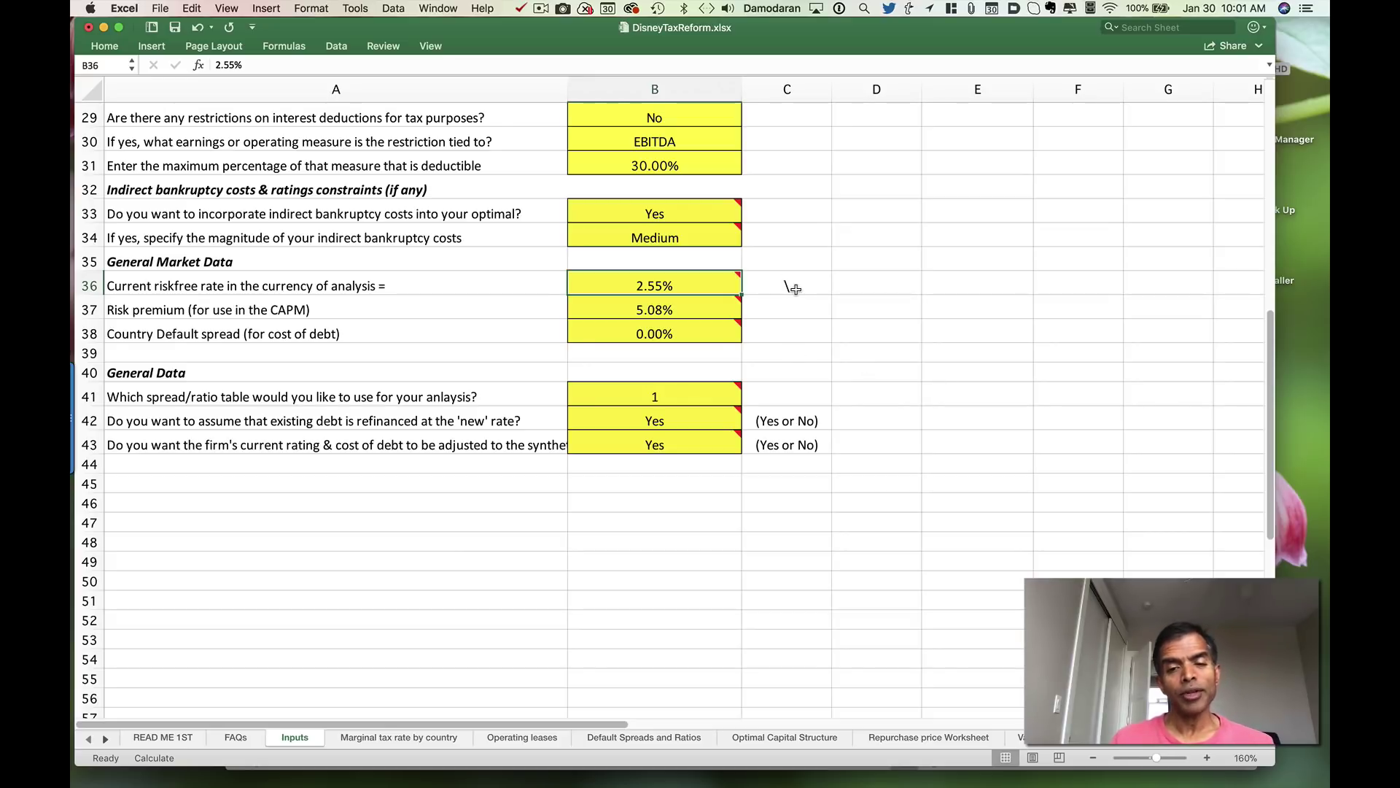
click(689, 326)
click(683, 311)
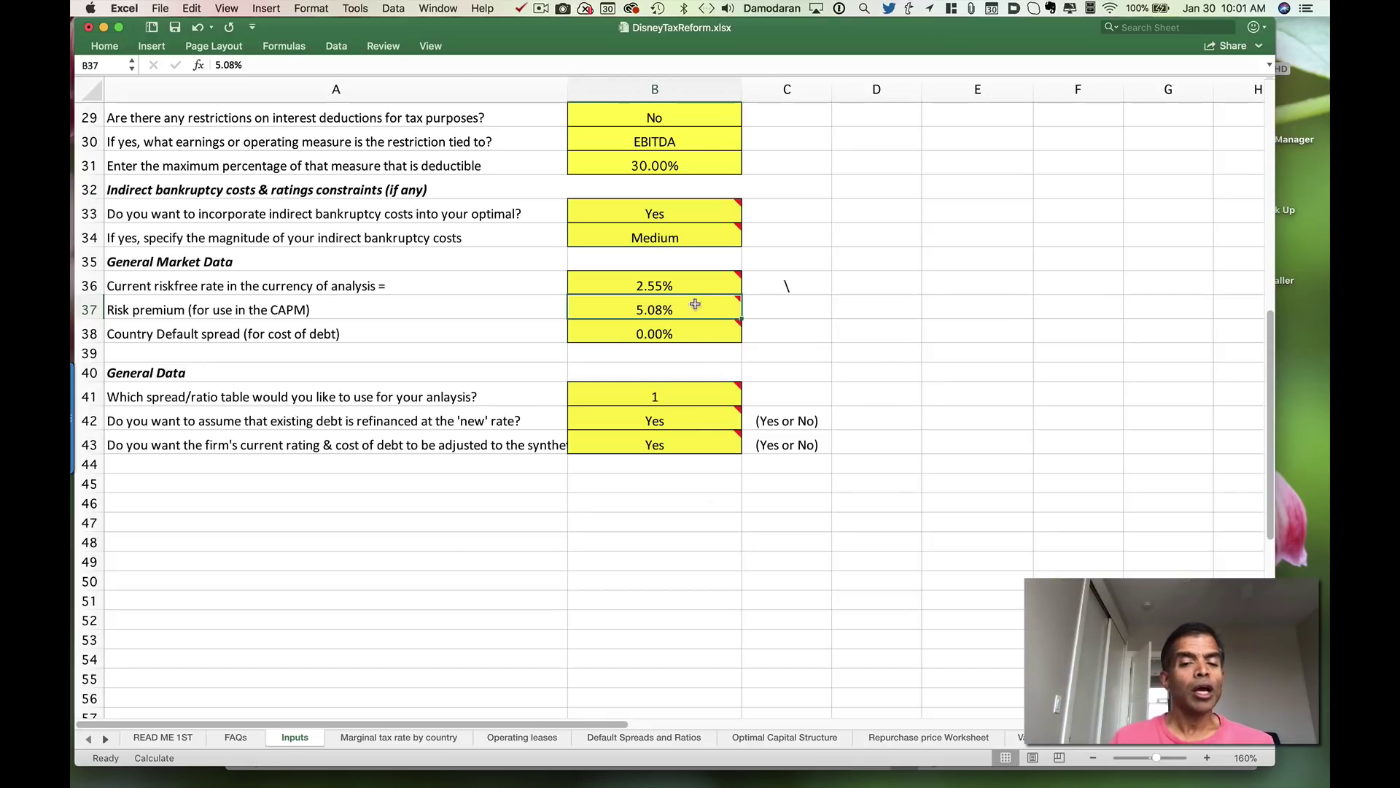
mouse_move(696, 308)
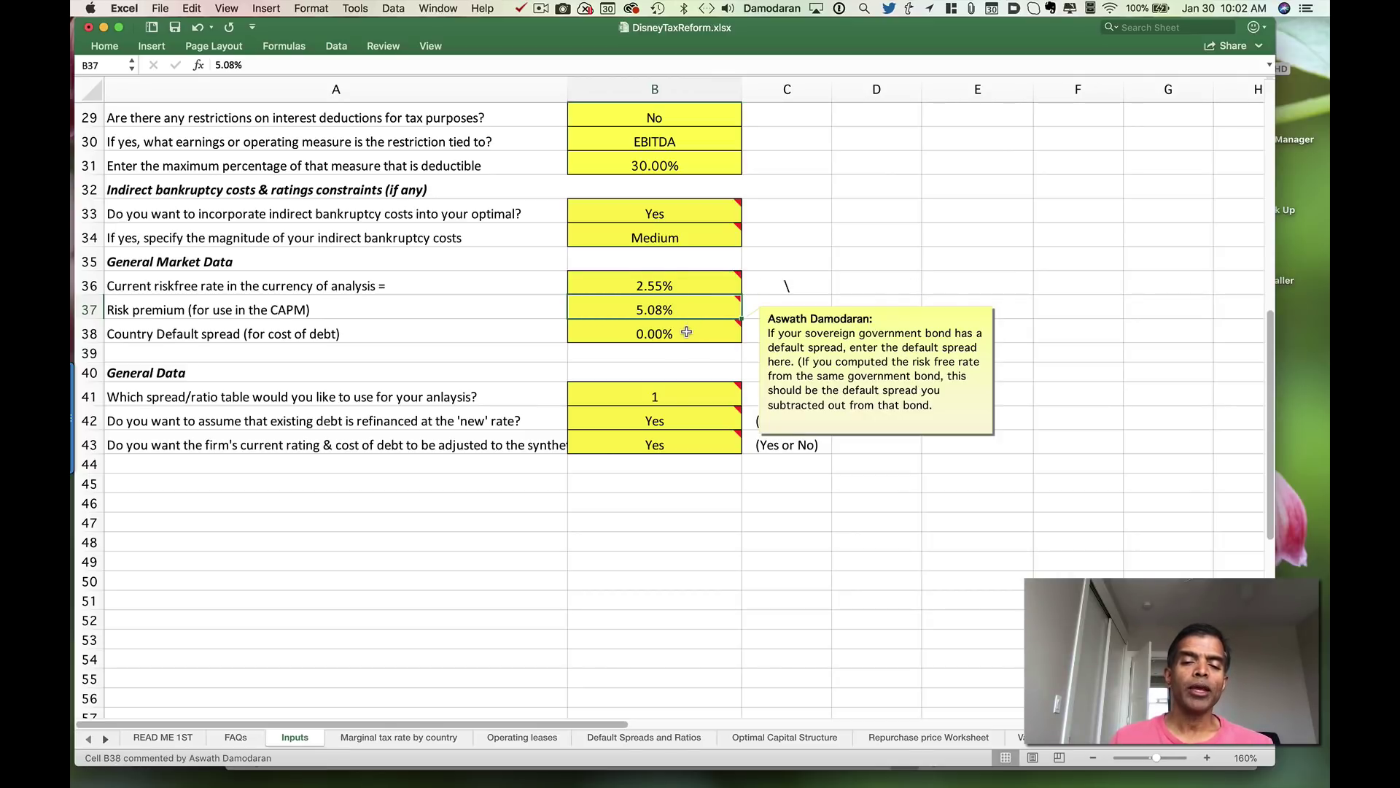
click(686, 332)
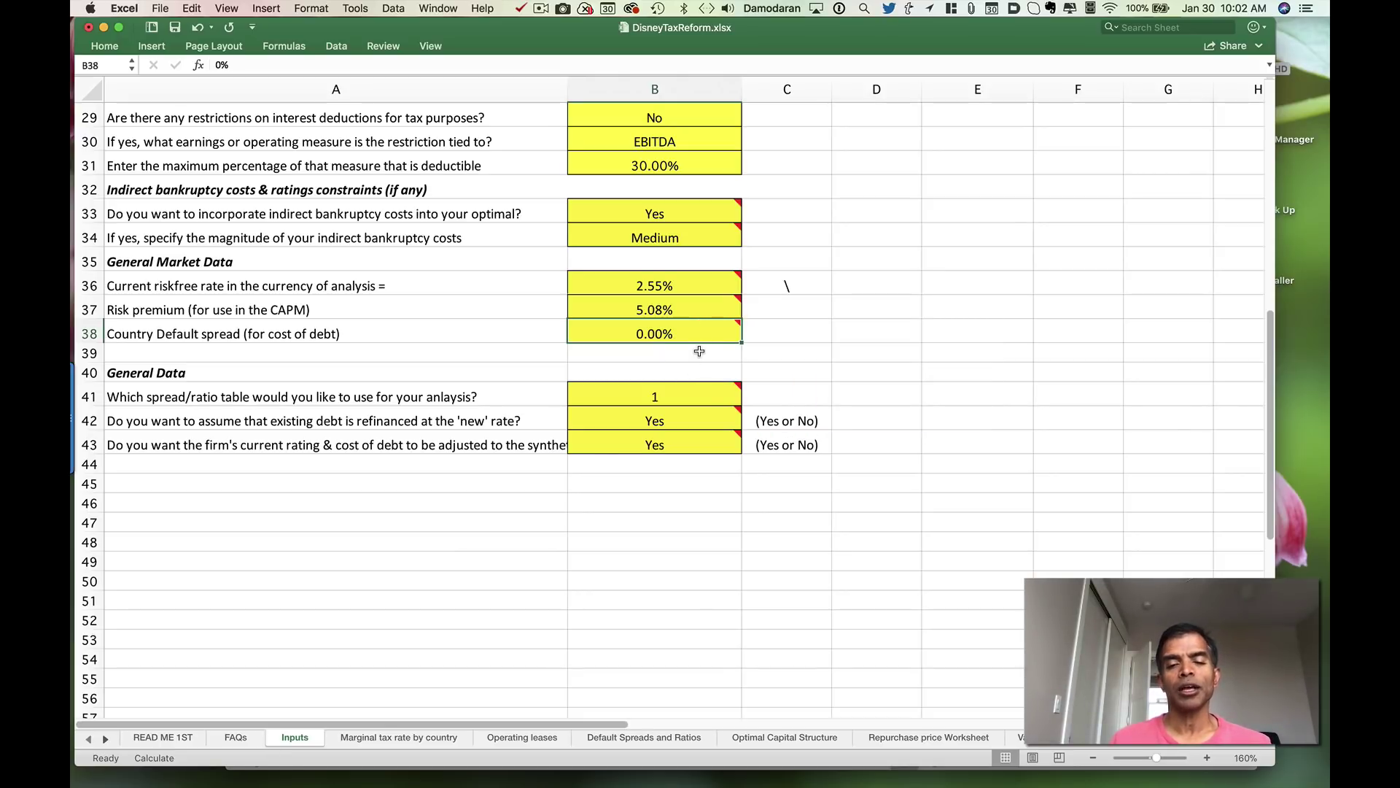
click(682, 398)
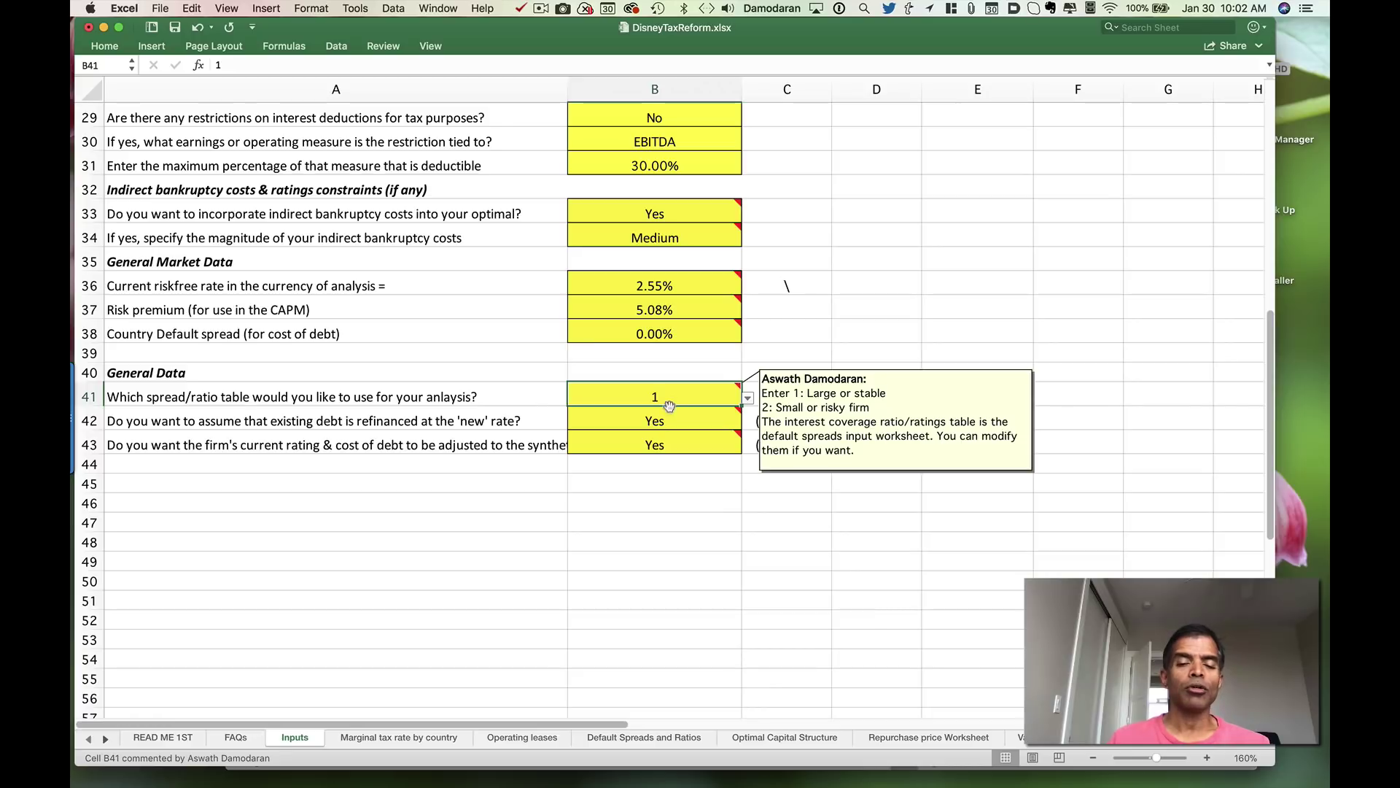
click(665, 421)
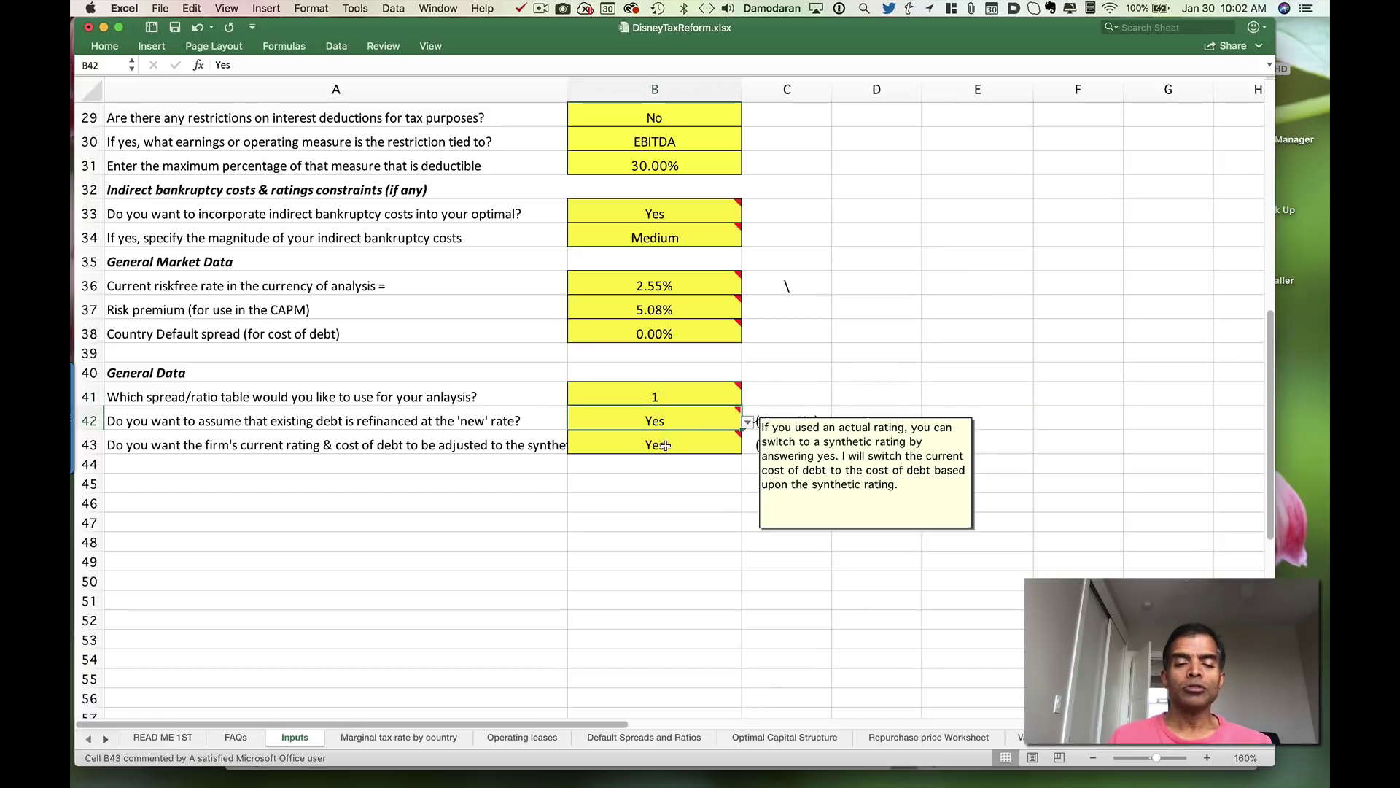
click(665, 445)
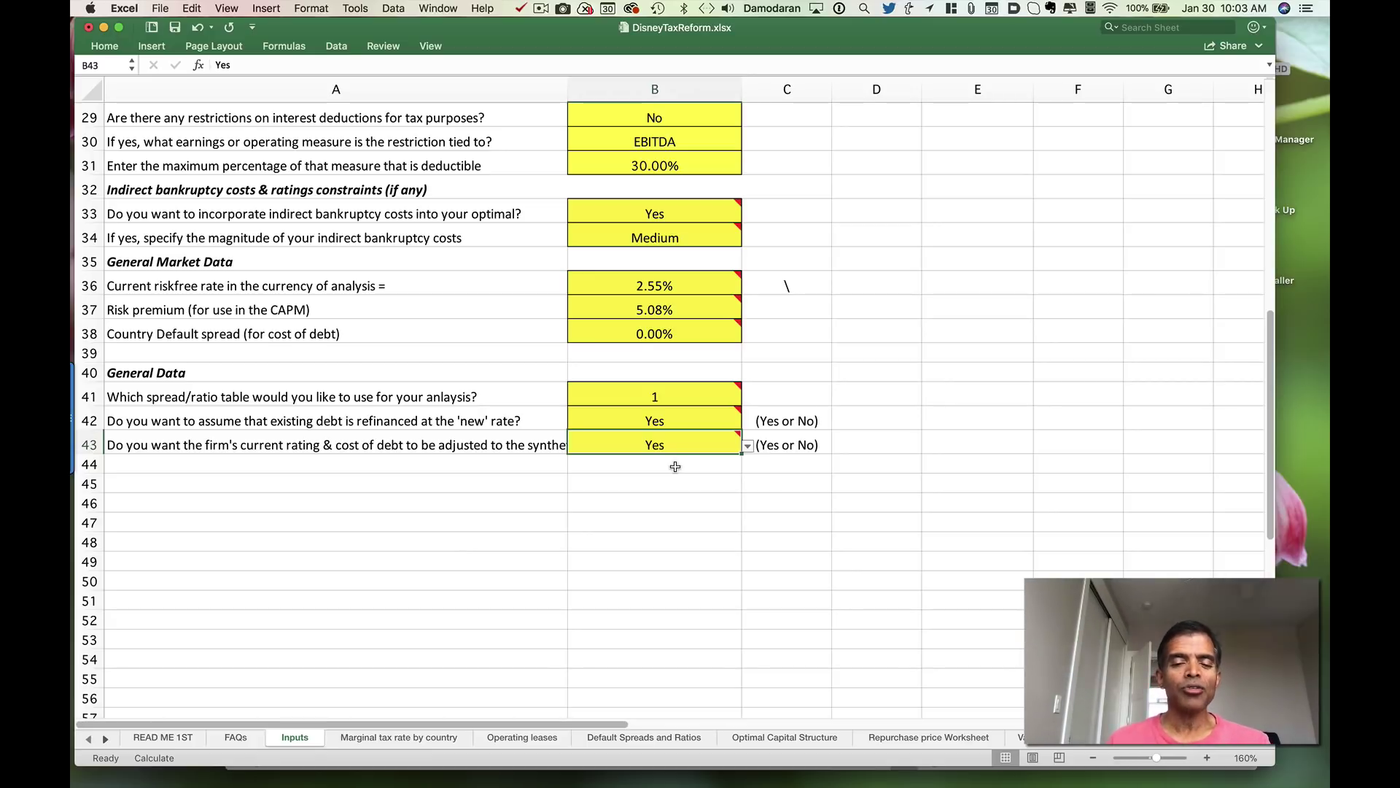
click(631, 414)
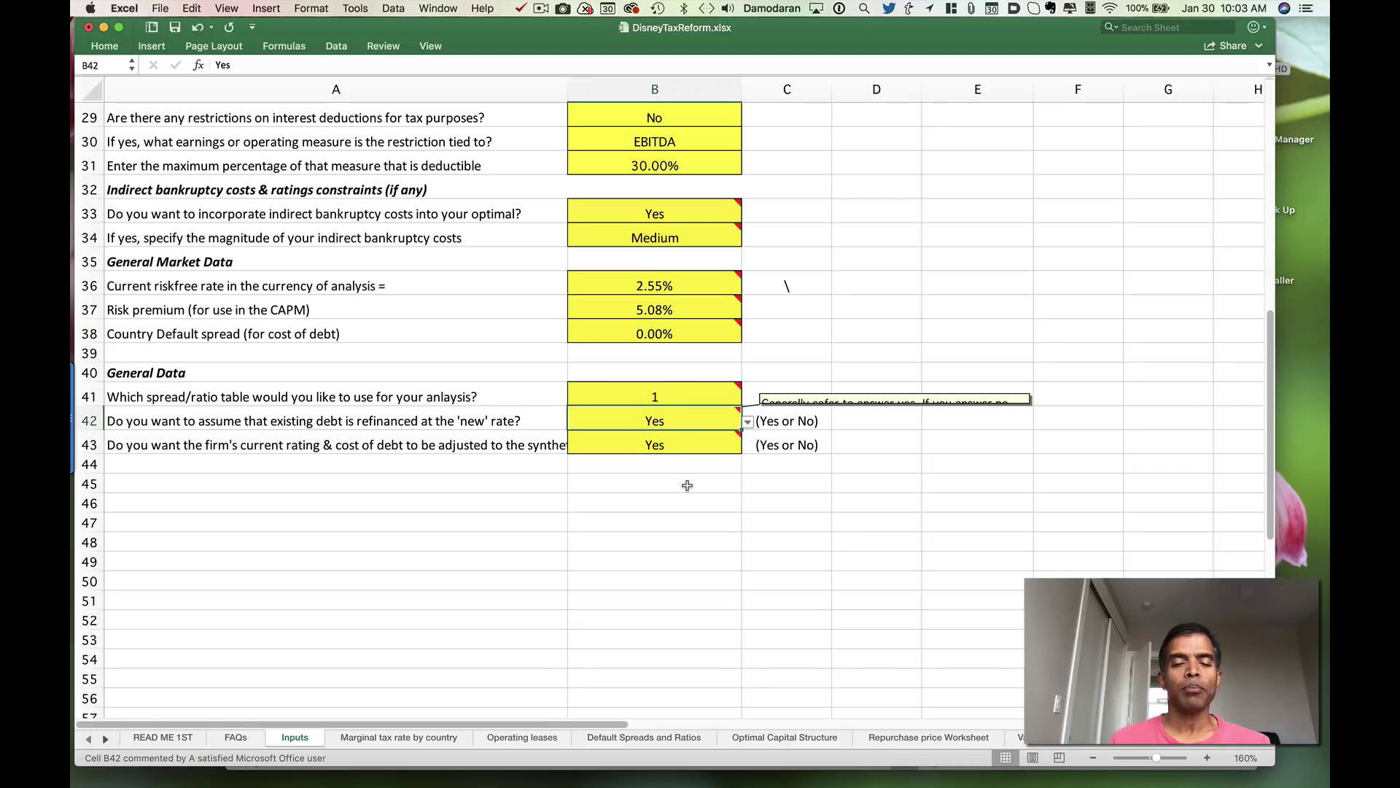
click(668, 452)
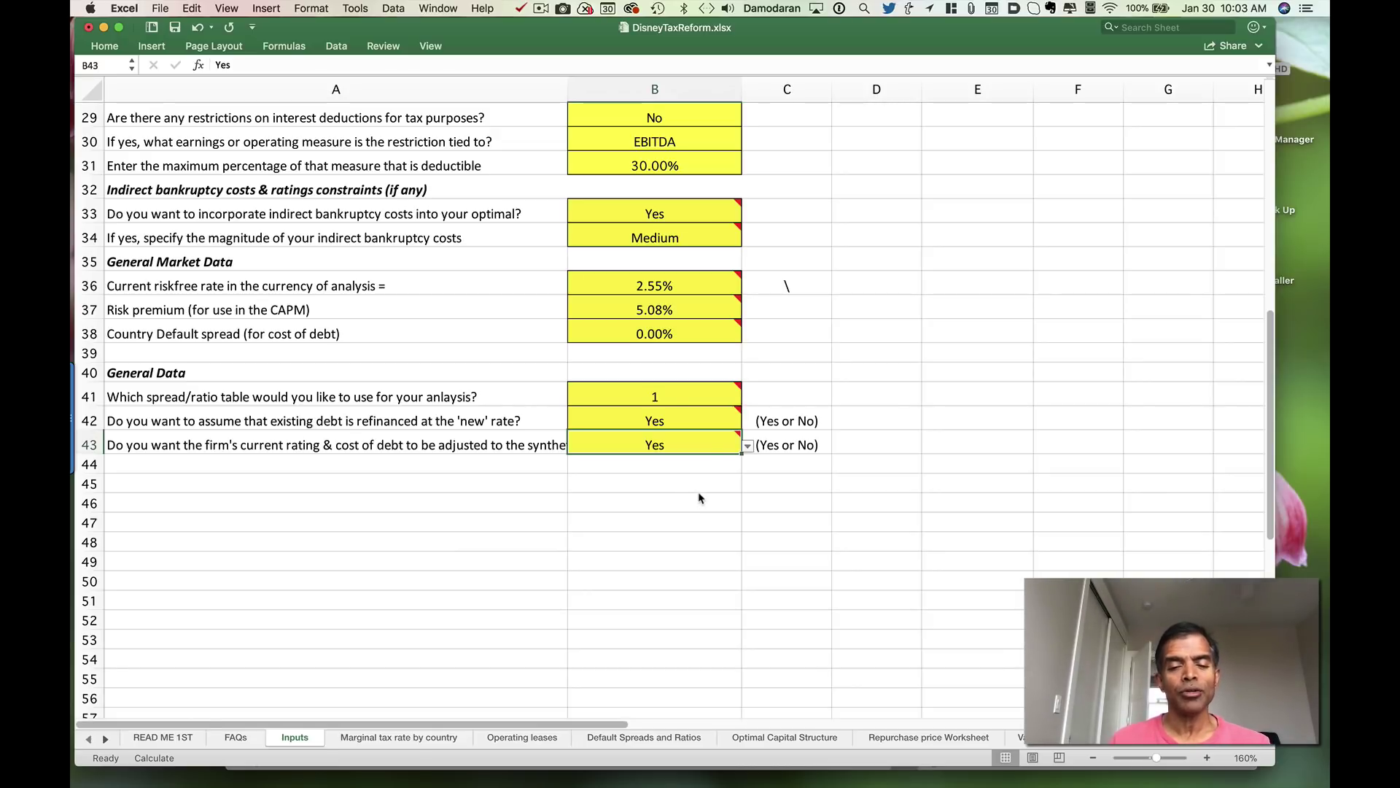
mouse_move(675, 447)
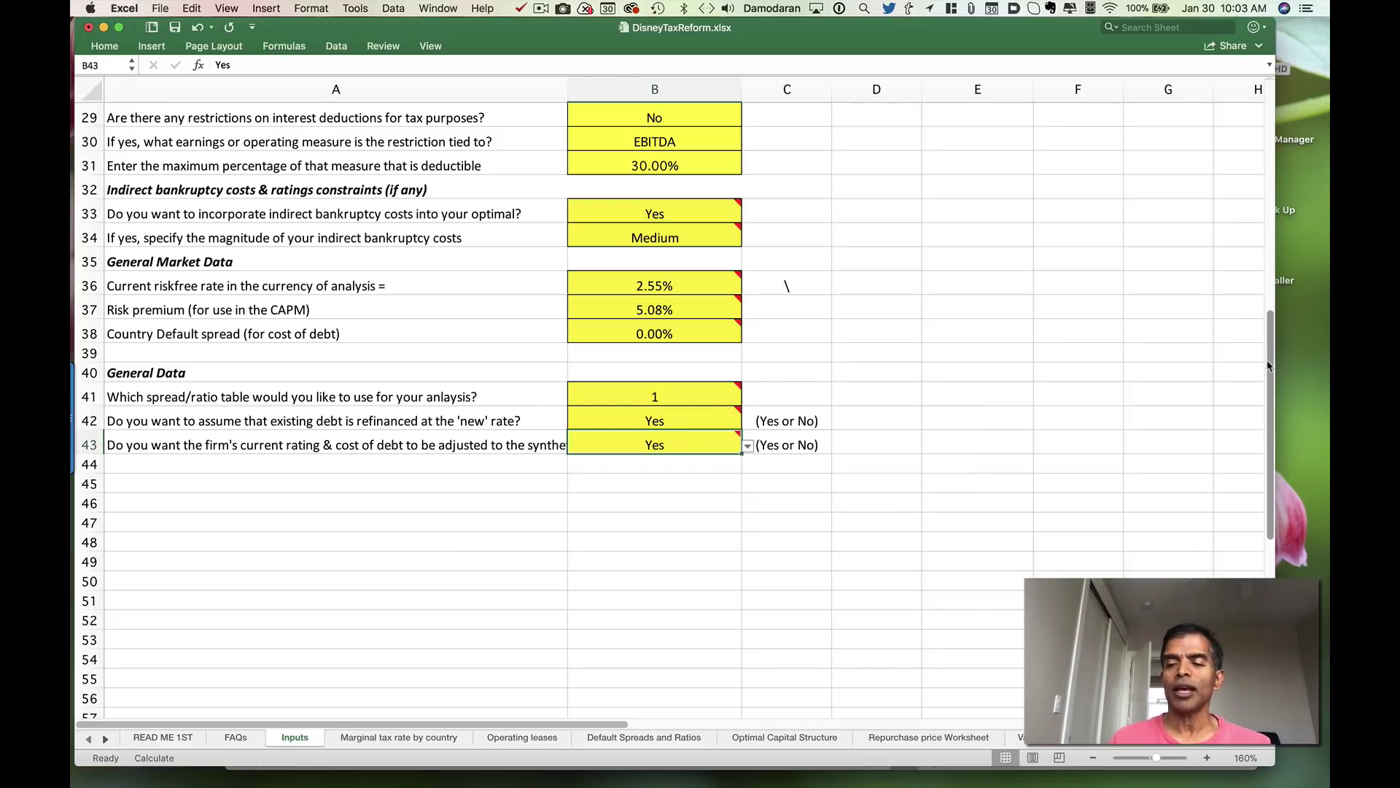
Set the marginal tax rate to 40% and confirm the optimal debt ratio becomes 60%
drag(1268, 366, 1269, 136)
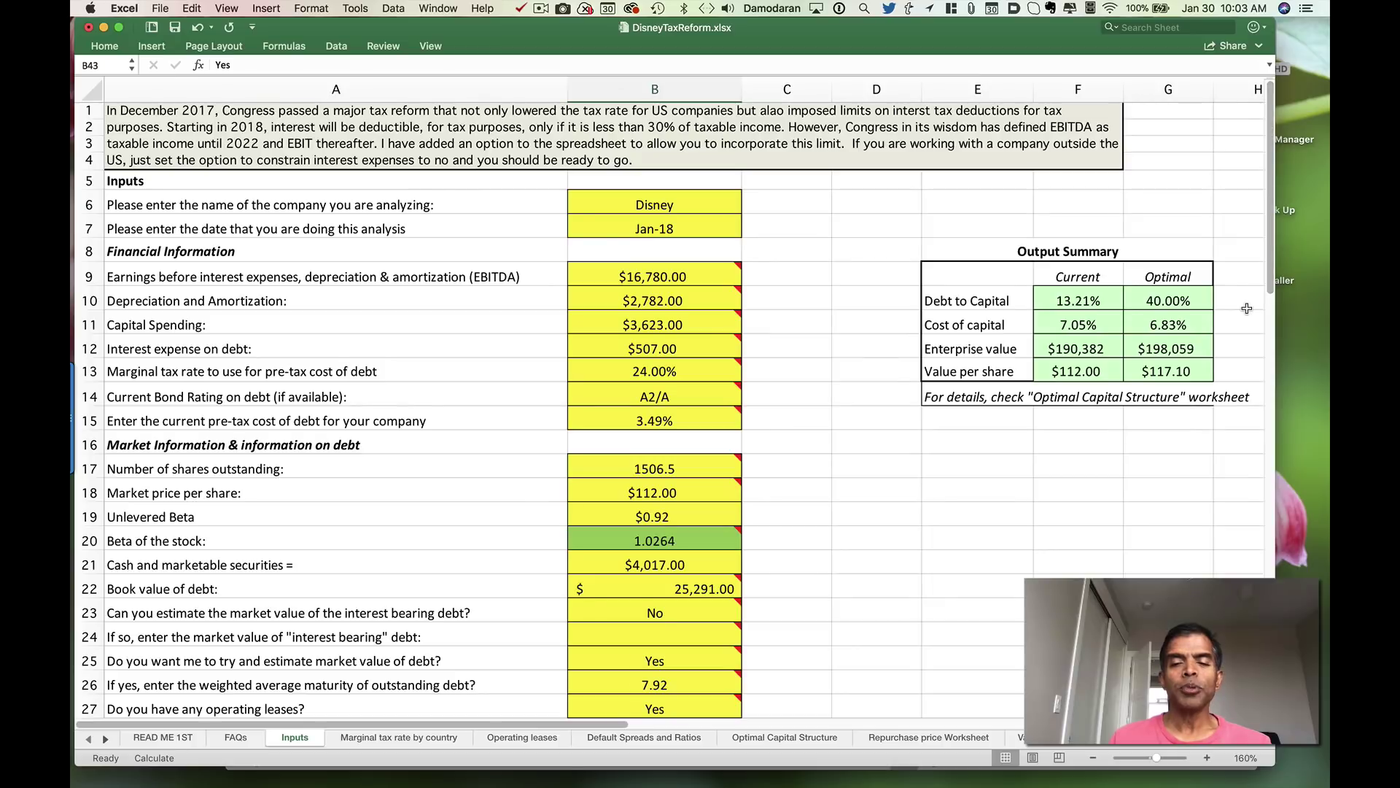
click(1082, 300)
click(1158, 300)
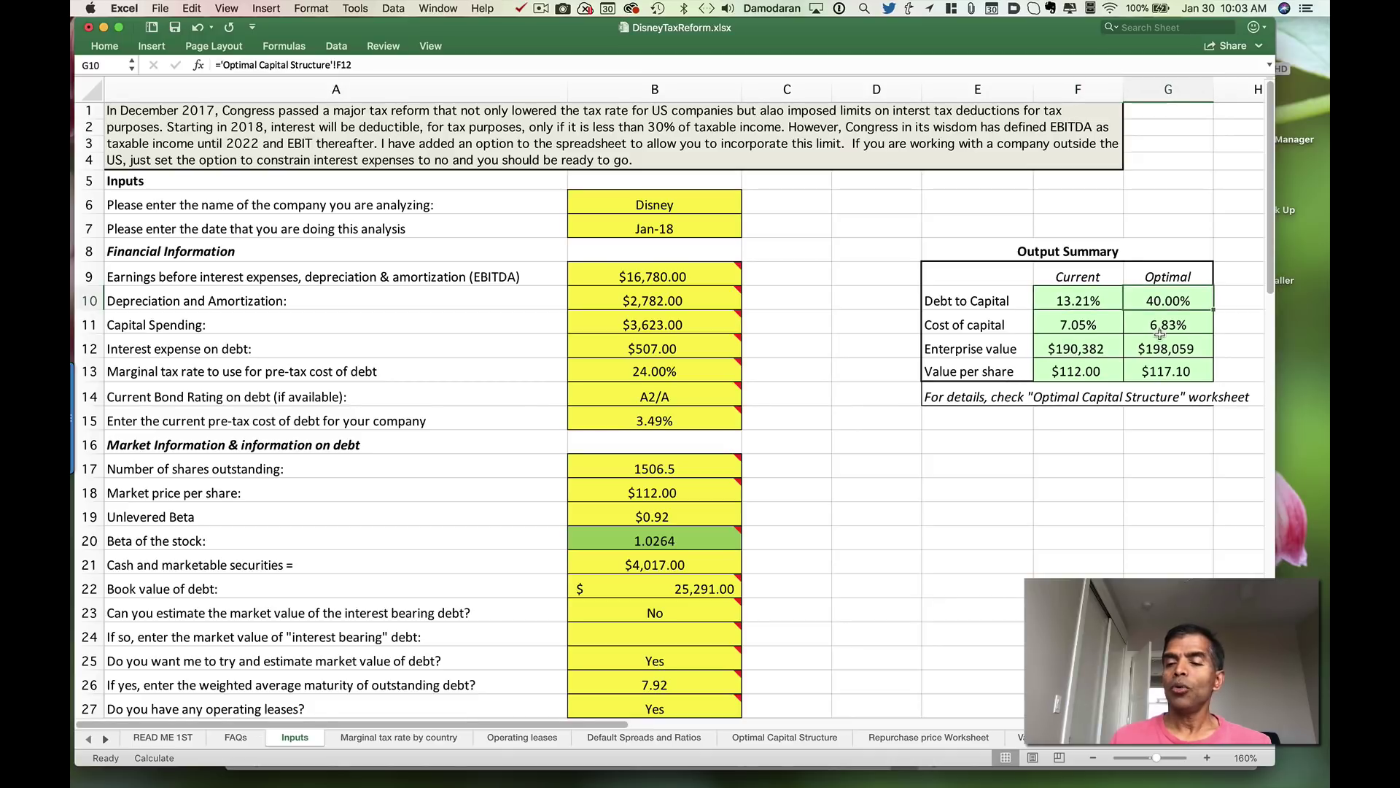
click(663, 376)
text(40)
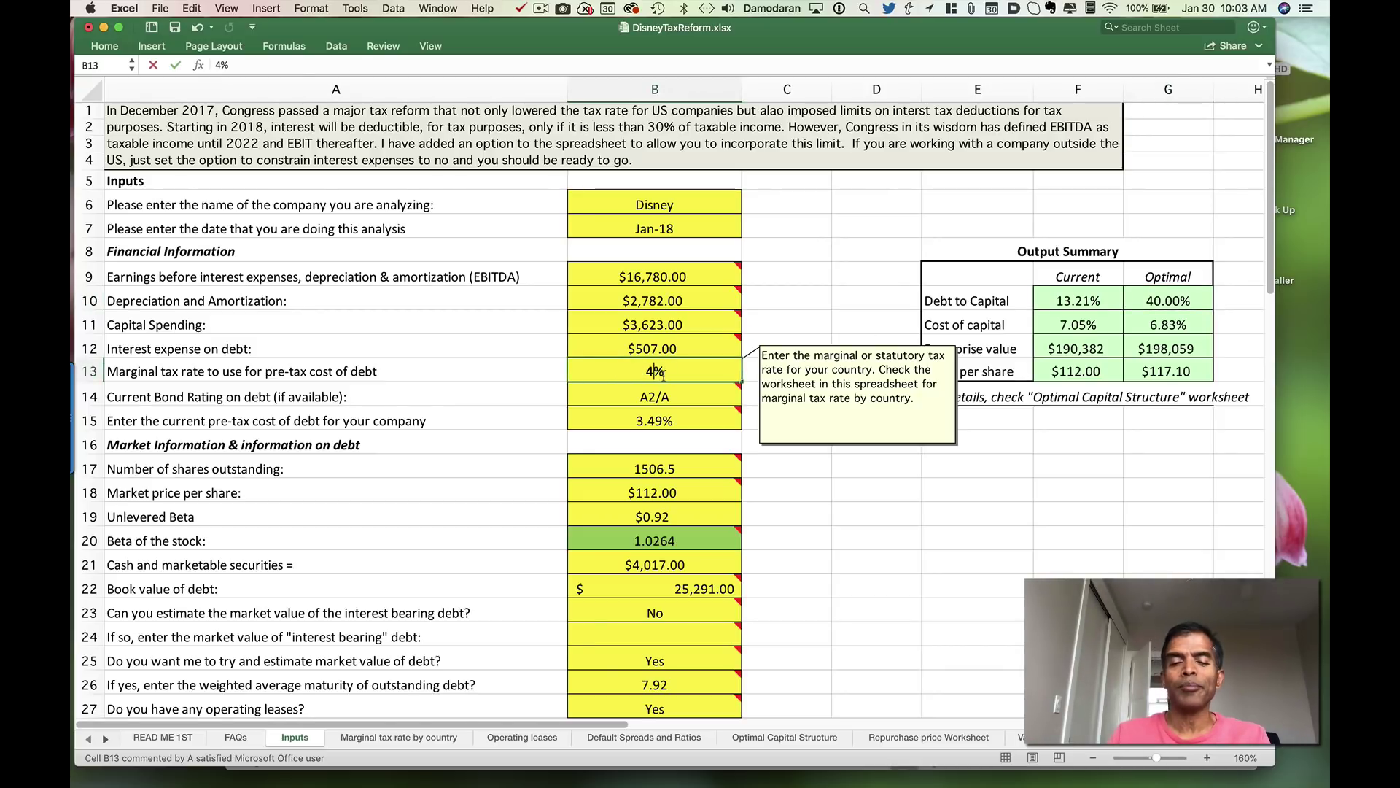
key(Return)
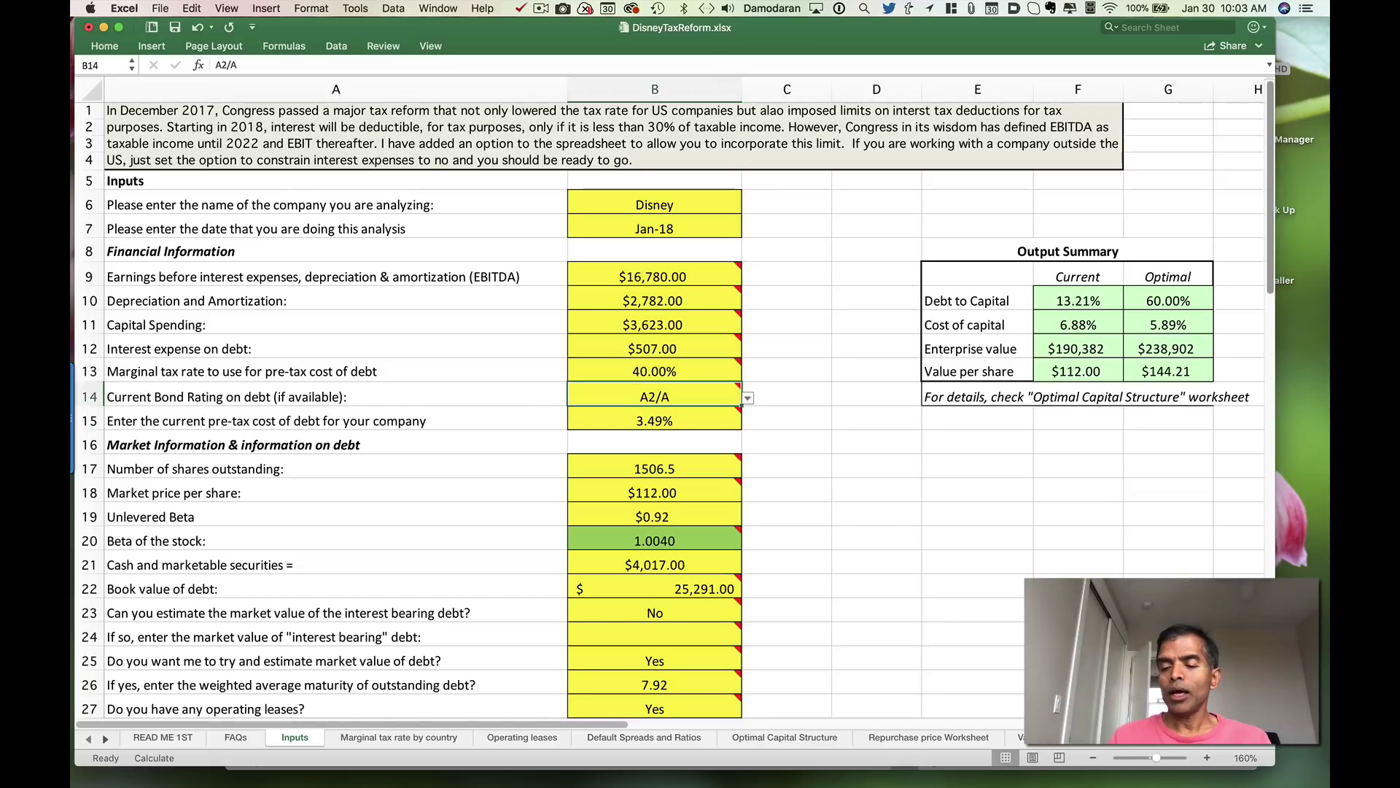
scroll(961, 289, down, 9)
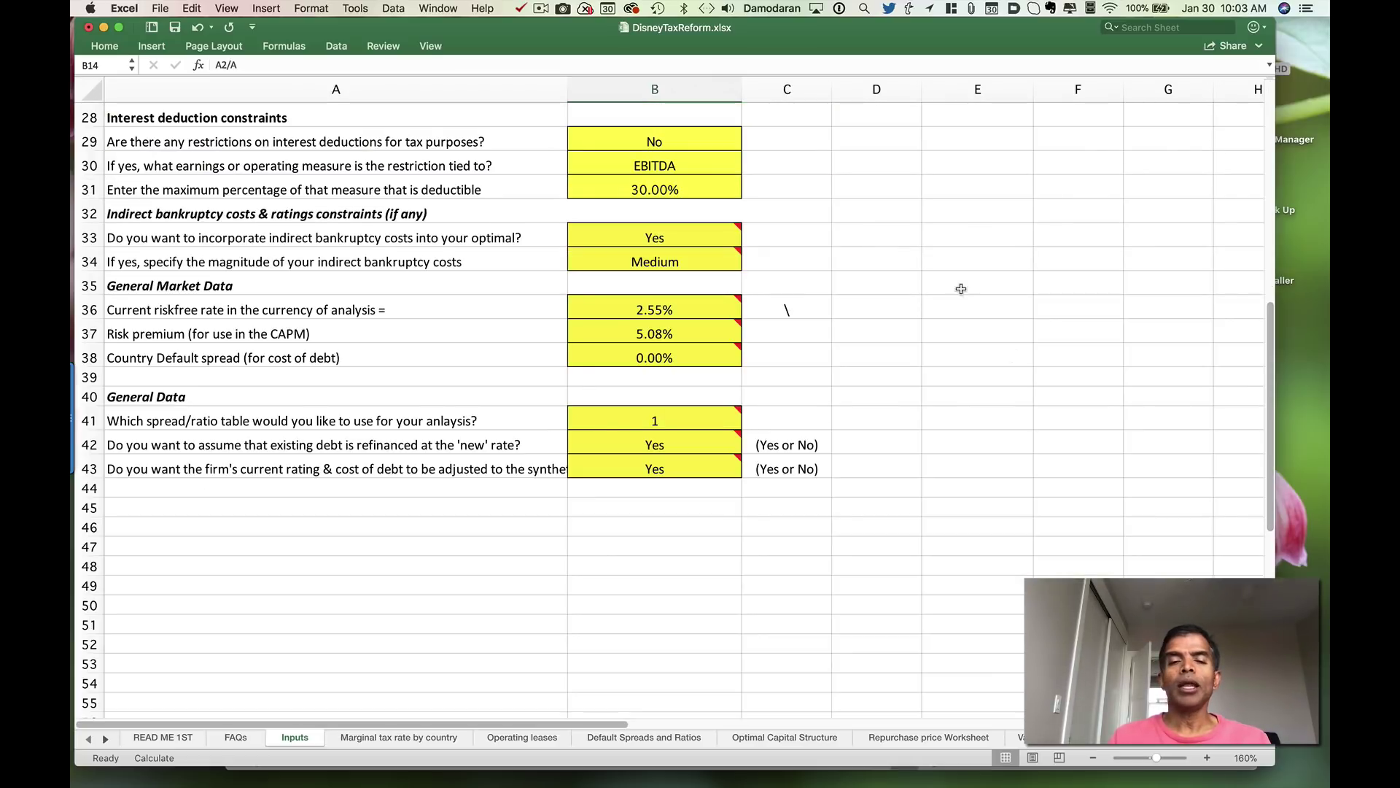
click(709, 157)
click(716, 143)
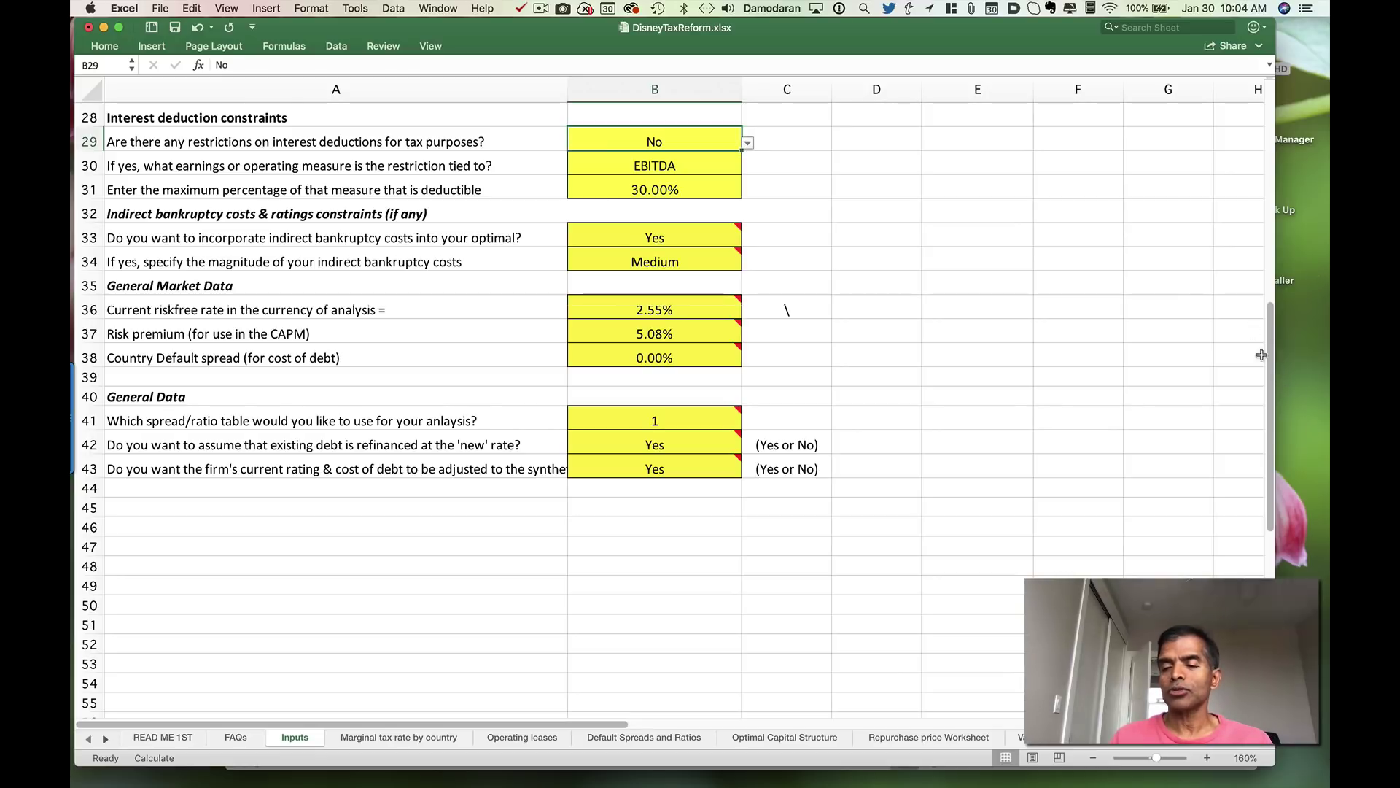
scroll(1256, 153, up, 1)
scroll(1256, 154, up, 10)
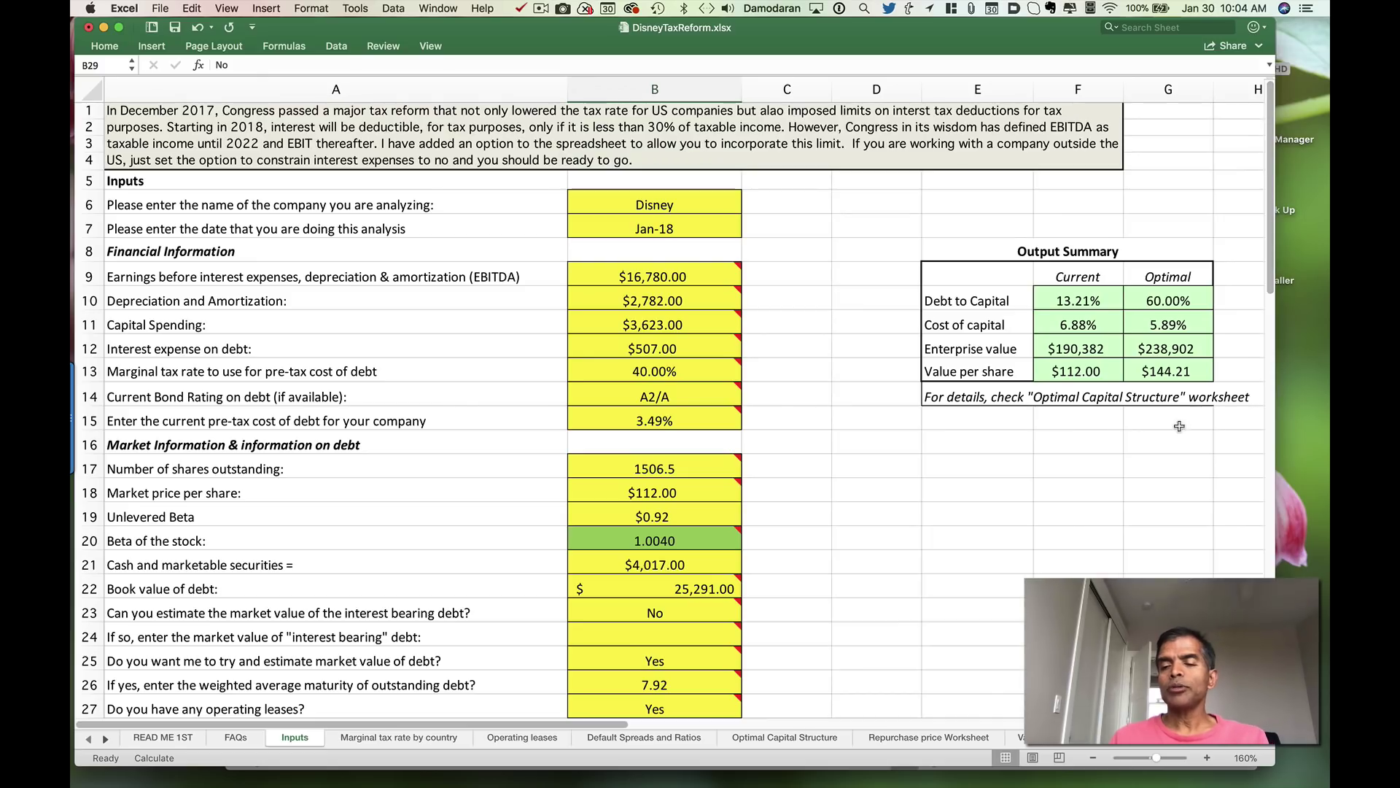
click(1153, 305)
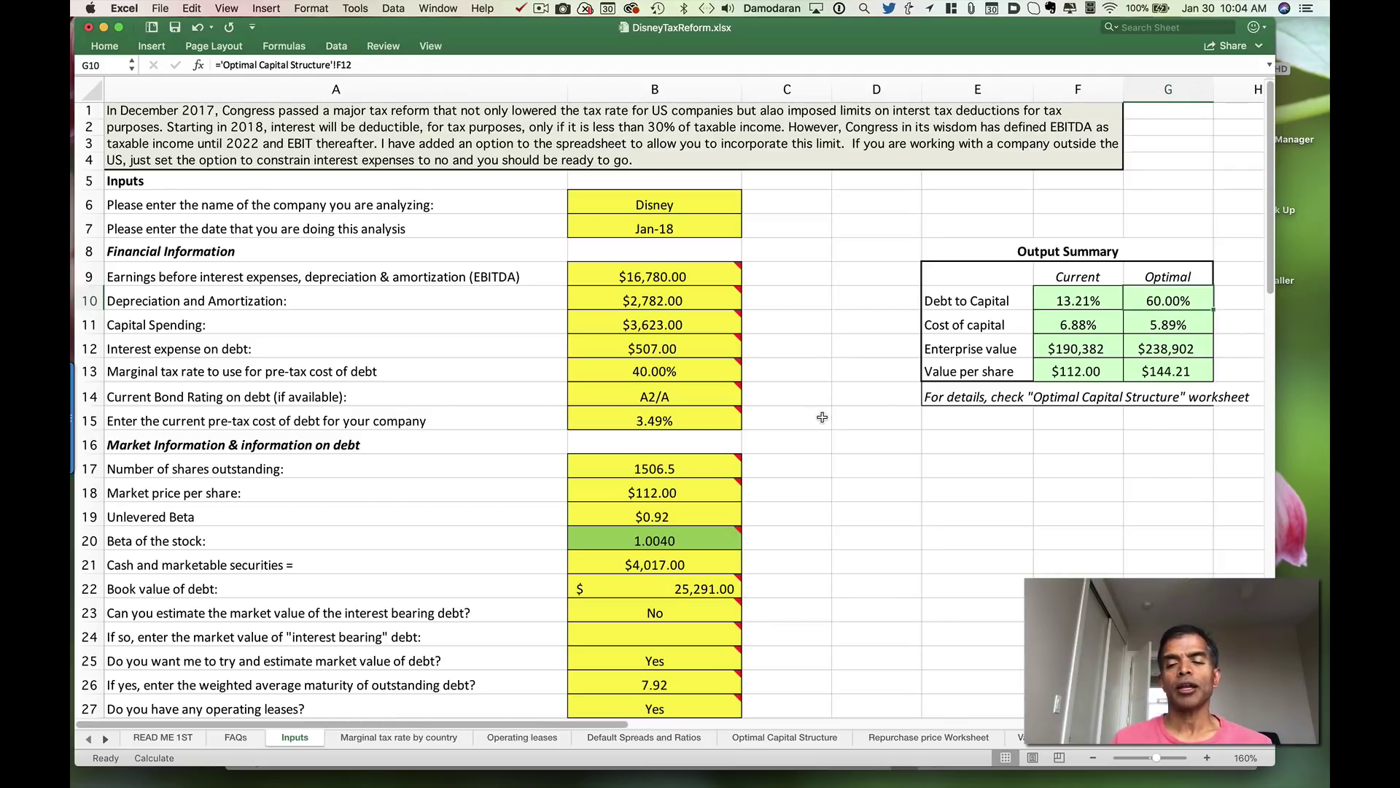
Change the marginal tax rate to 0%, dropping optimal debt to capital to 0.00%
click(682, 372)
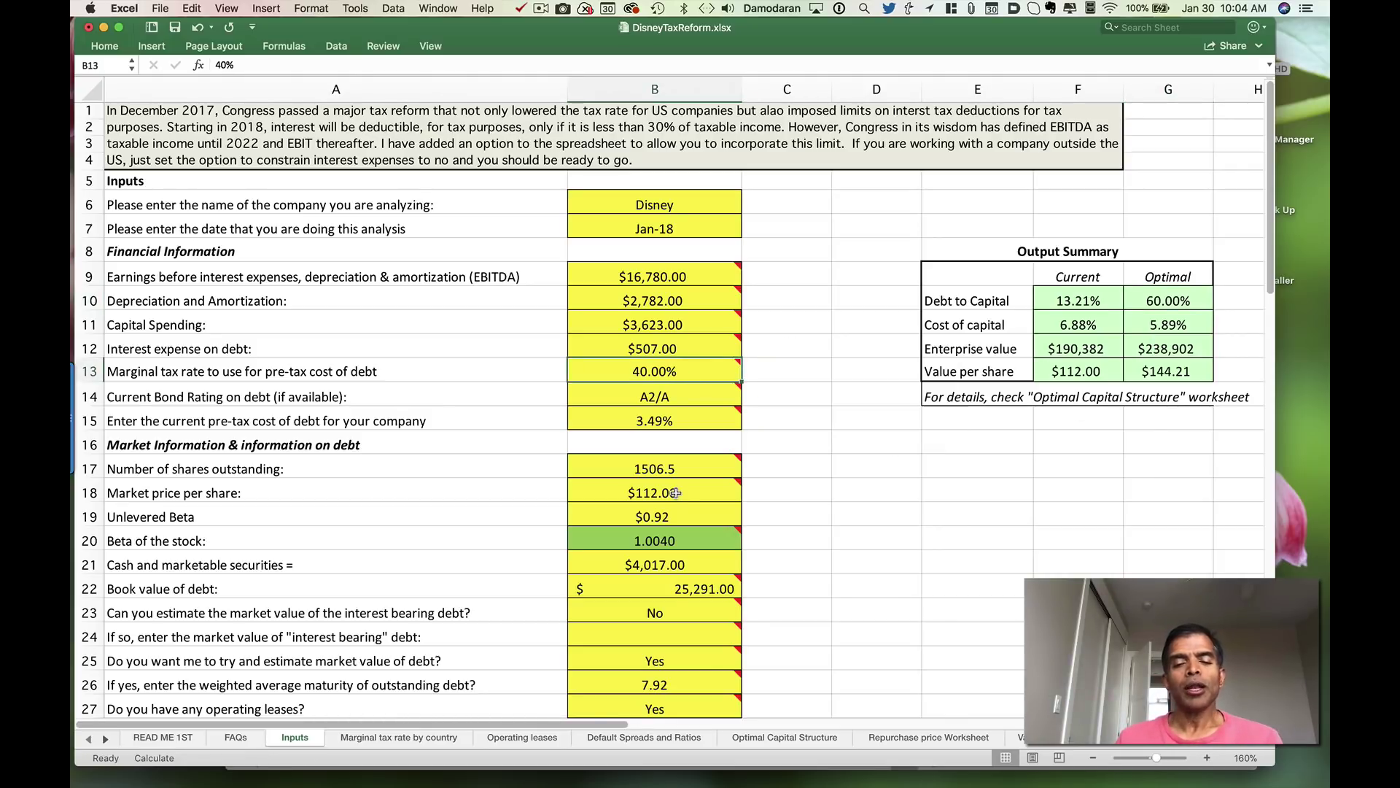
mouse_move(676, 493)
text(0)
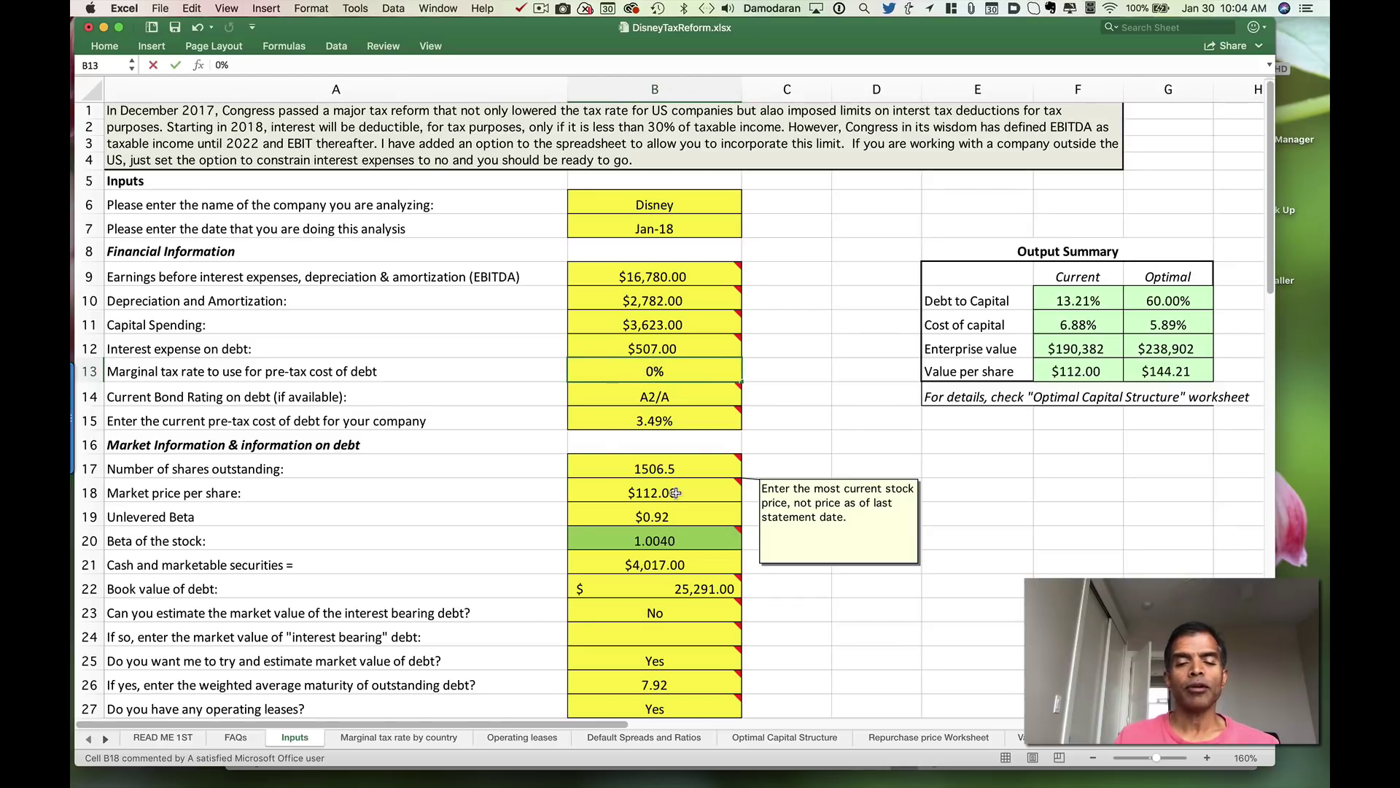
key(Return)
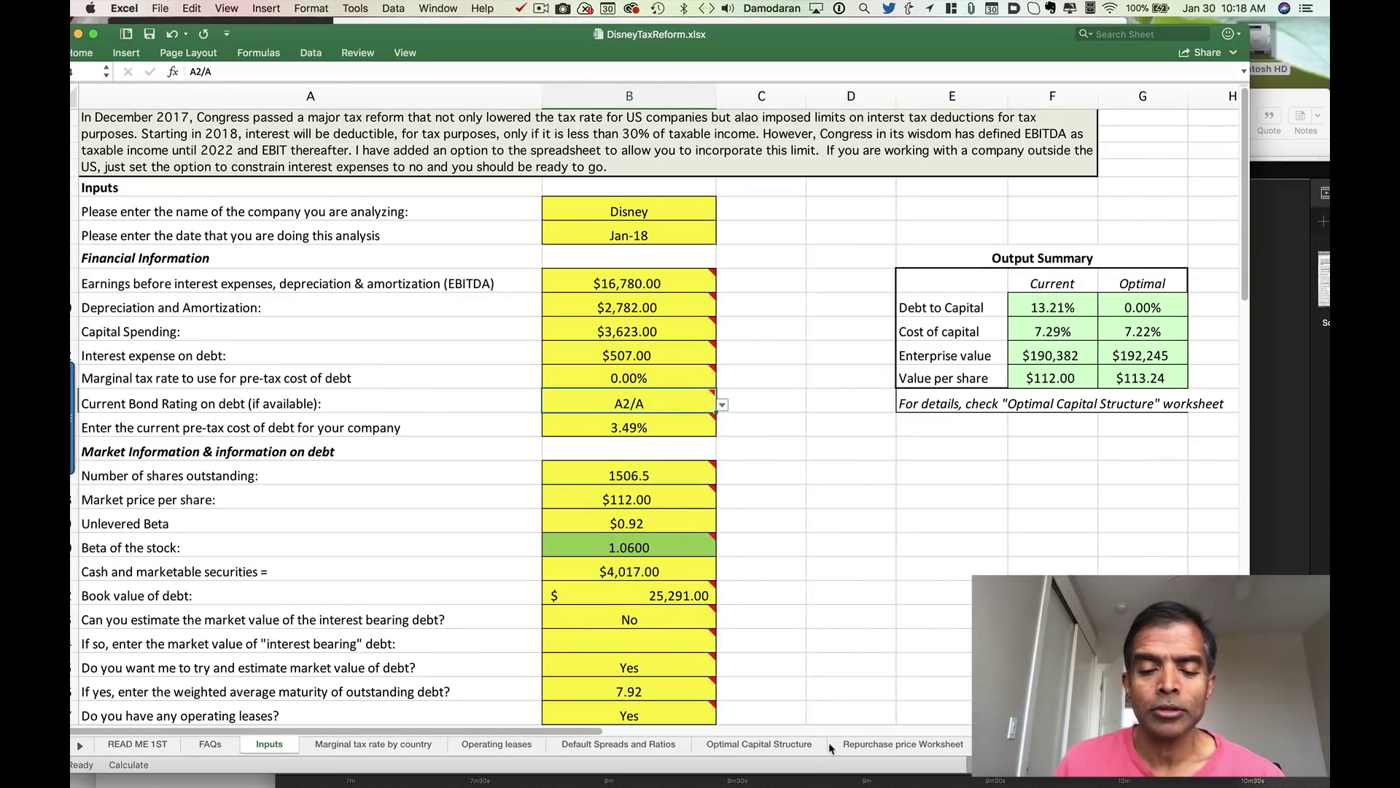
Switch to the Optimal Capital Structure sheet and scroll to the ratings and interest rates worksheet
click(787, 749)
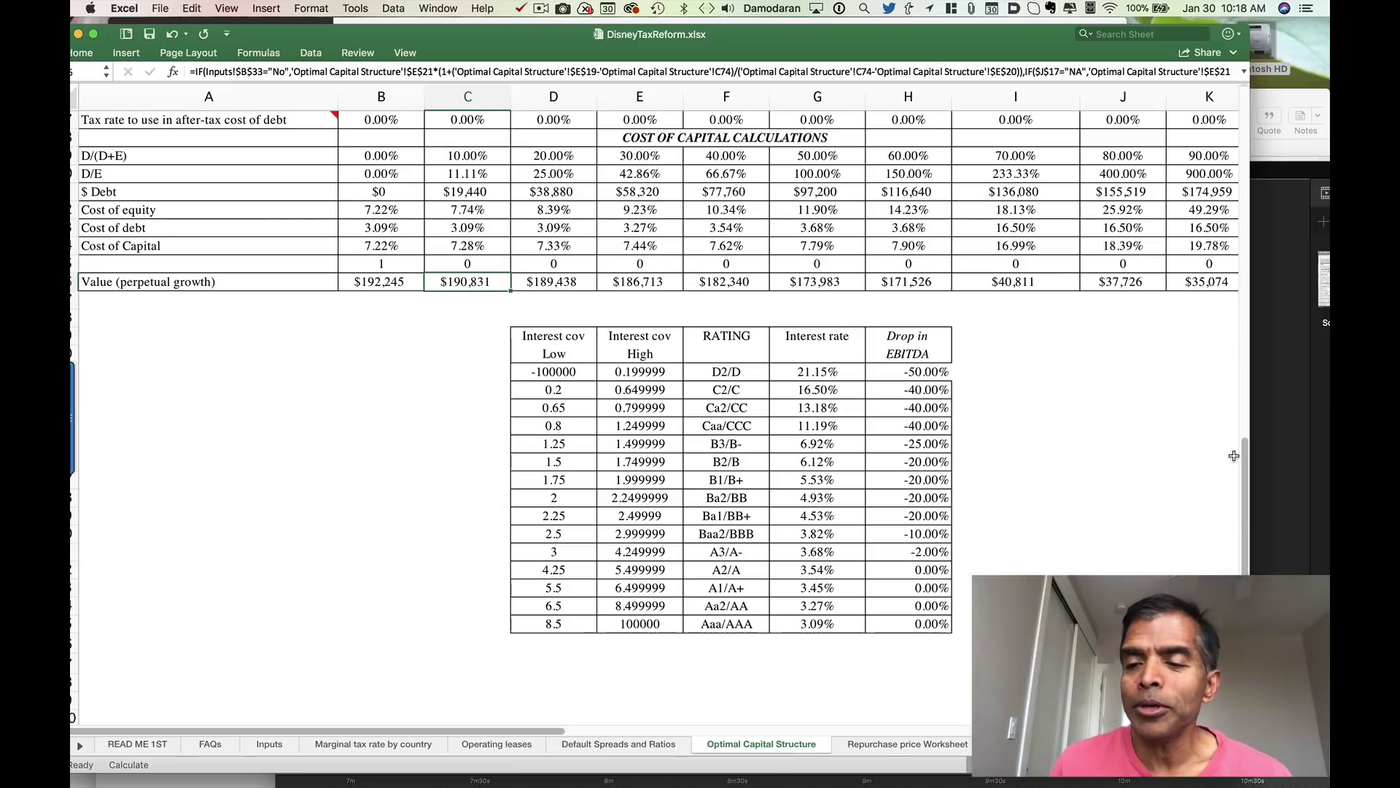
drag(1247, 479, 1200, 169)
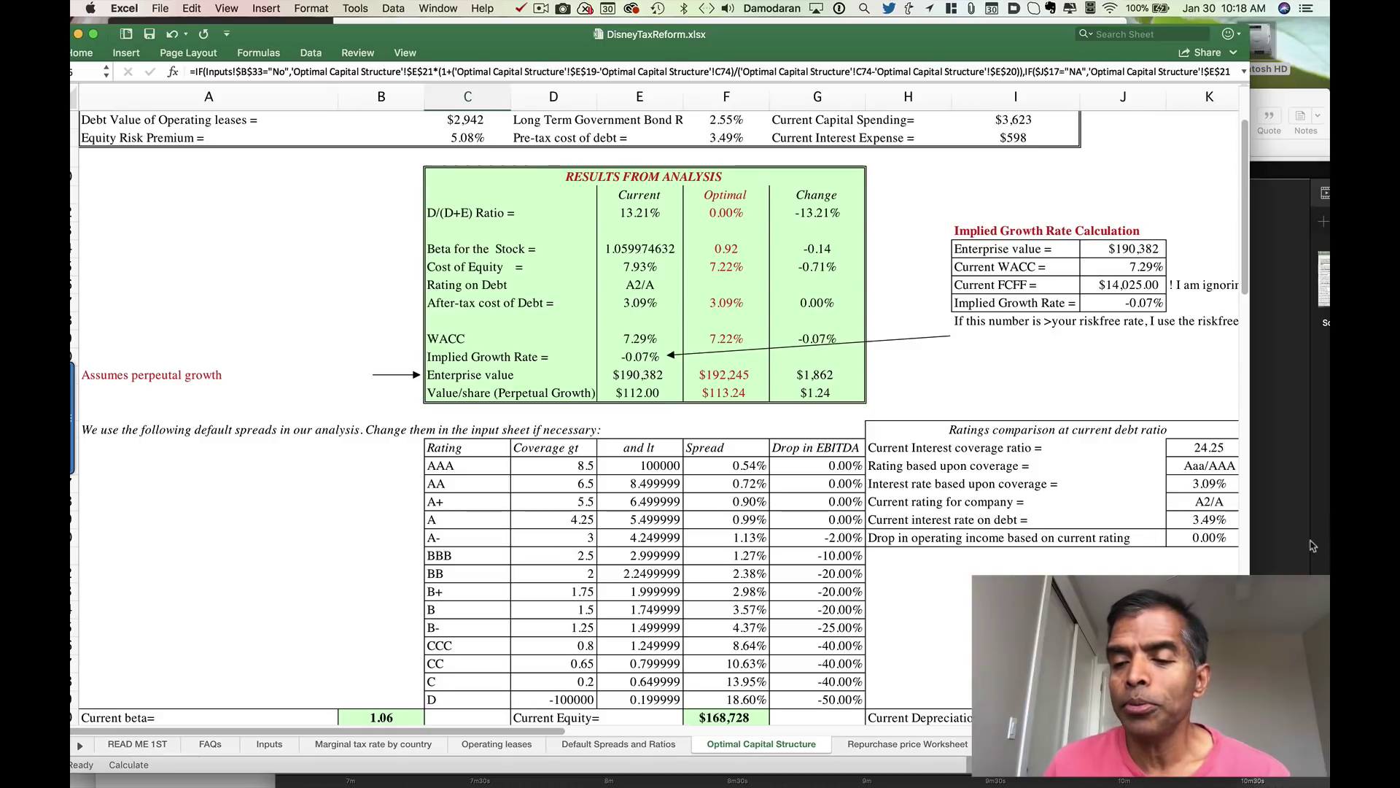
click(1245, 511)
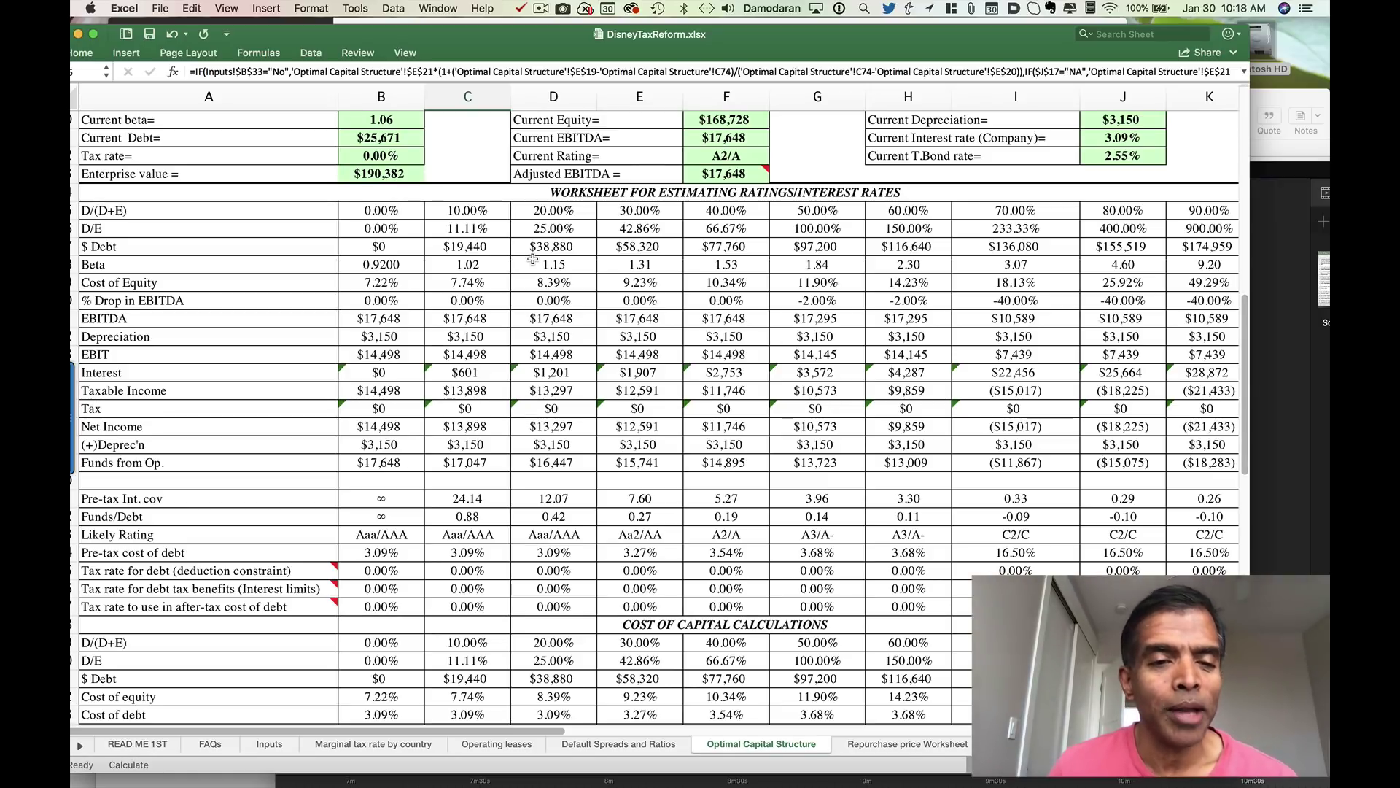
click(469, 215)
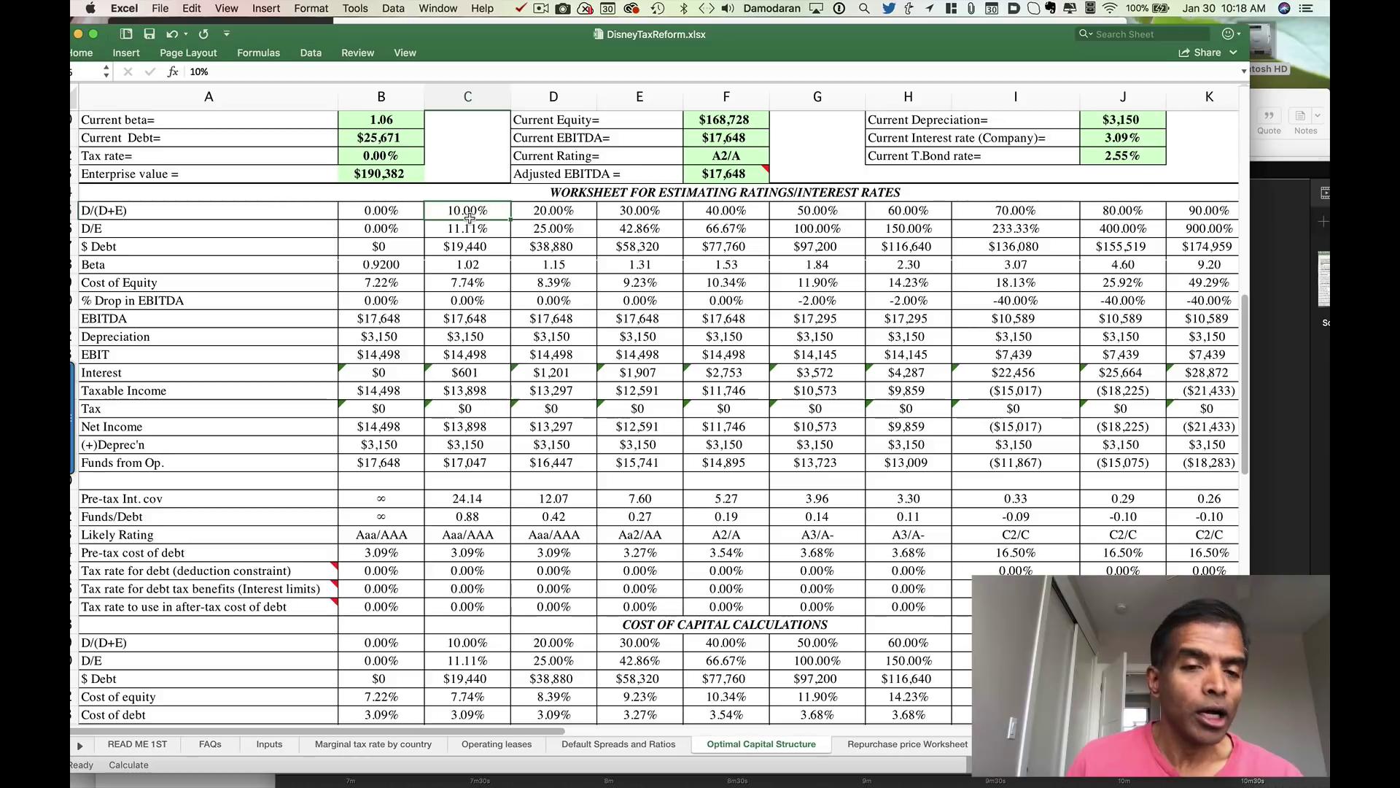
key(Down)
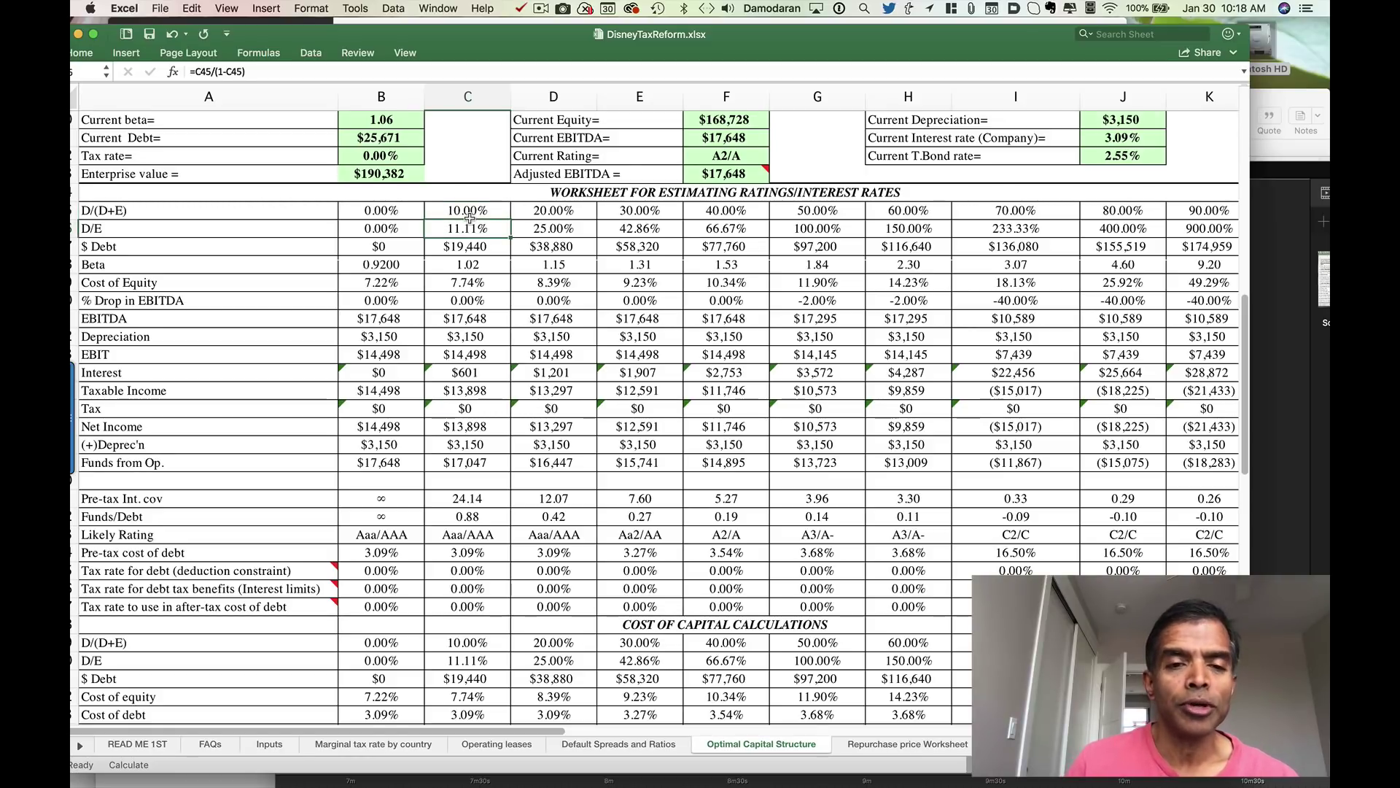
key(Down)
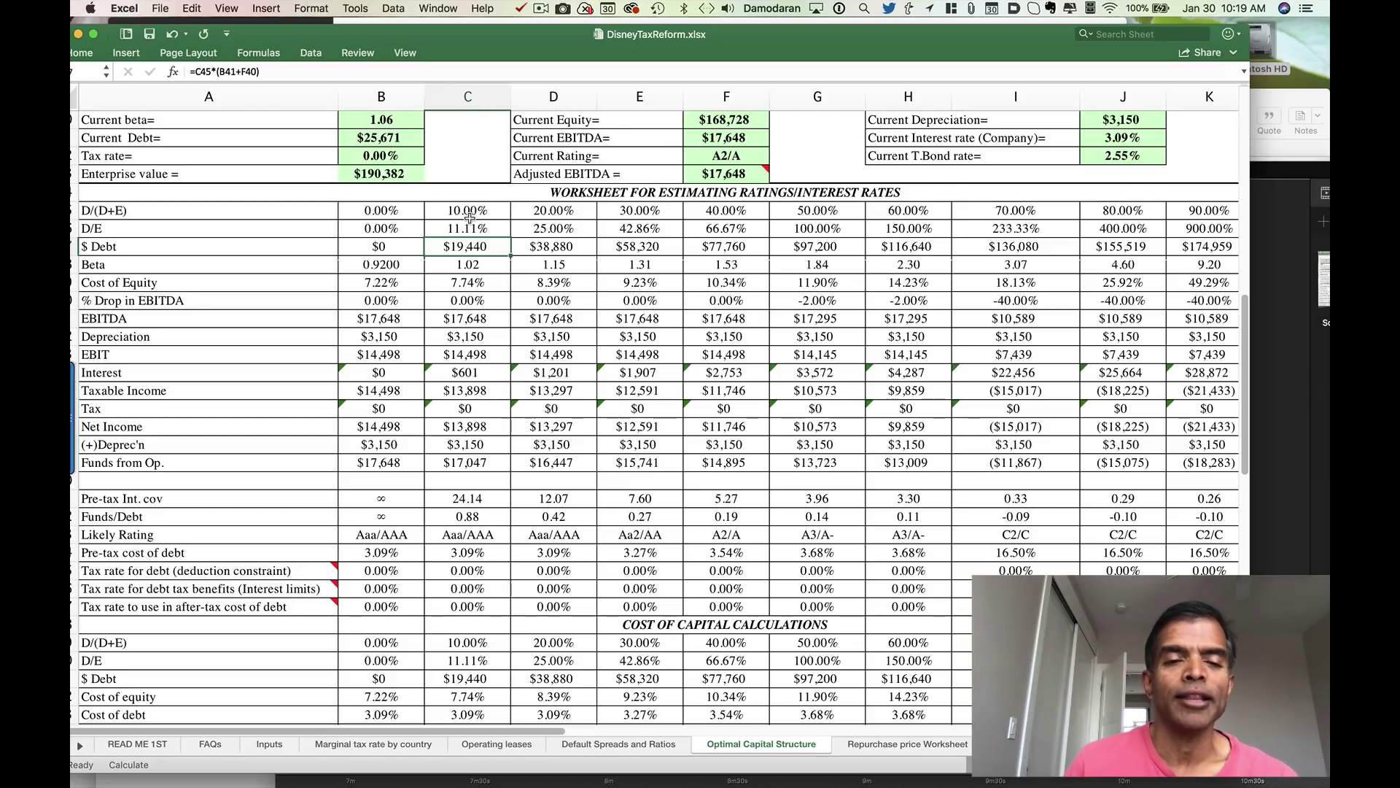
key(Down)
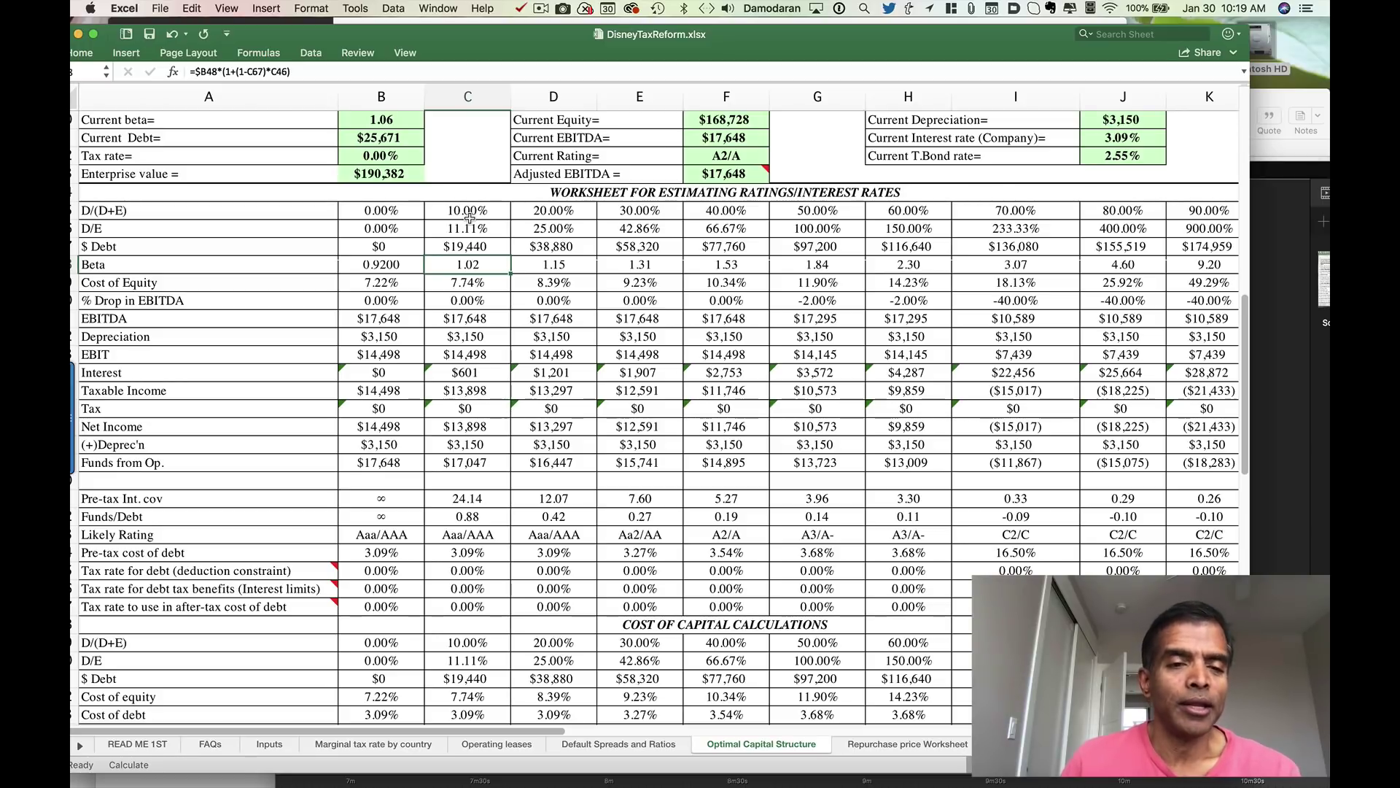
key(Down)
key(Down)
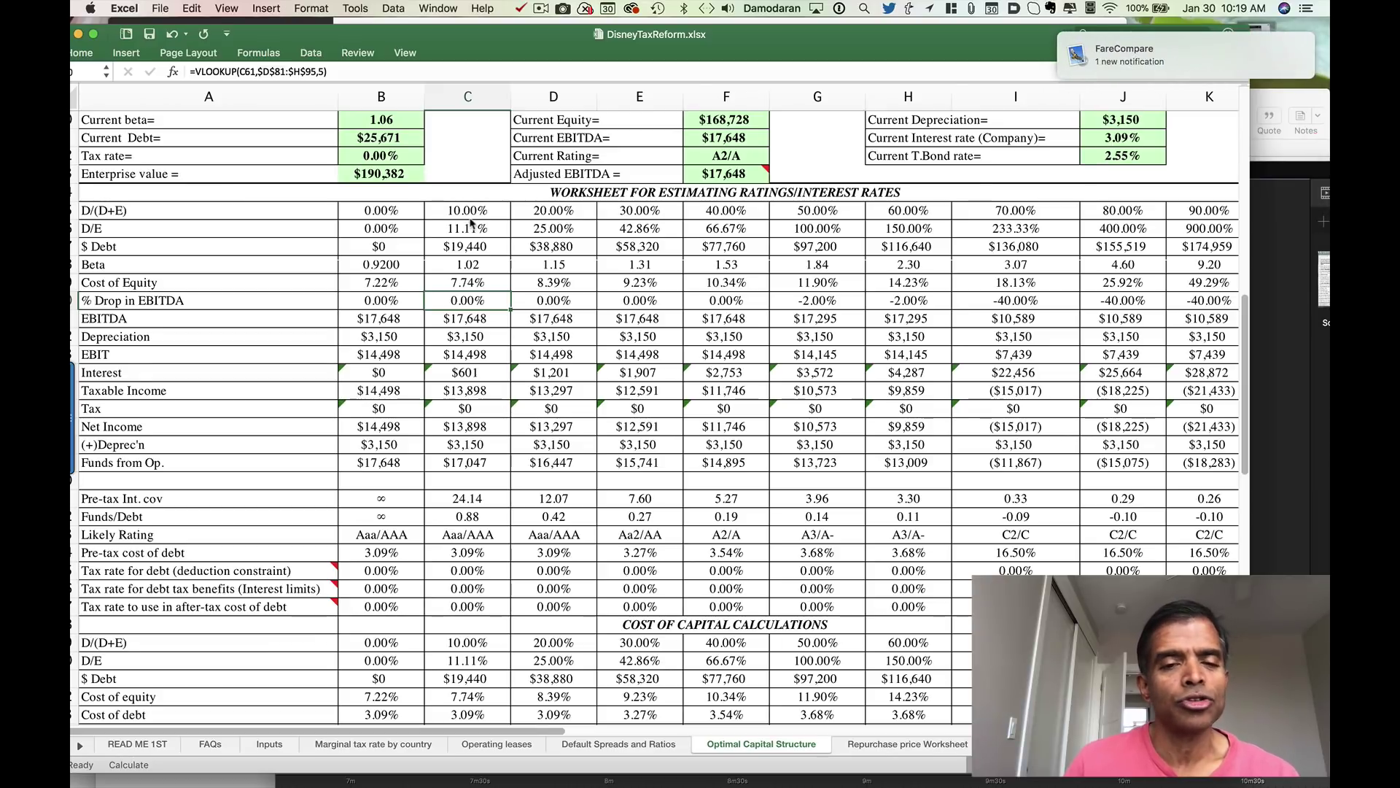
key(Down)
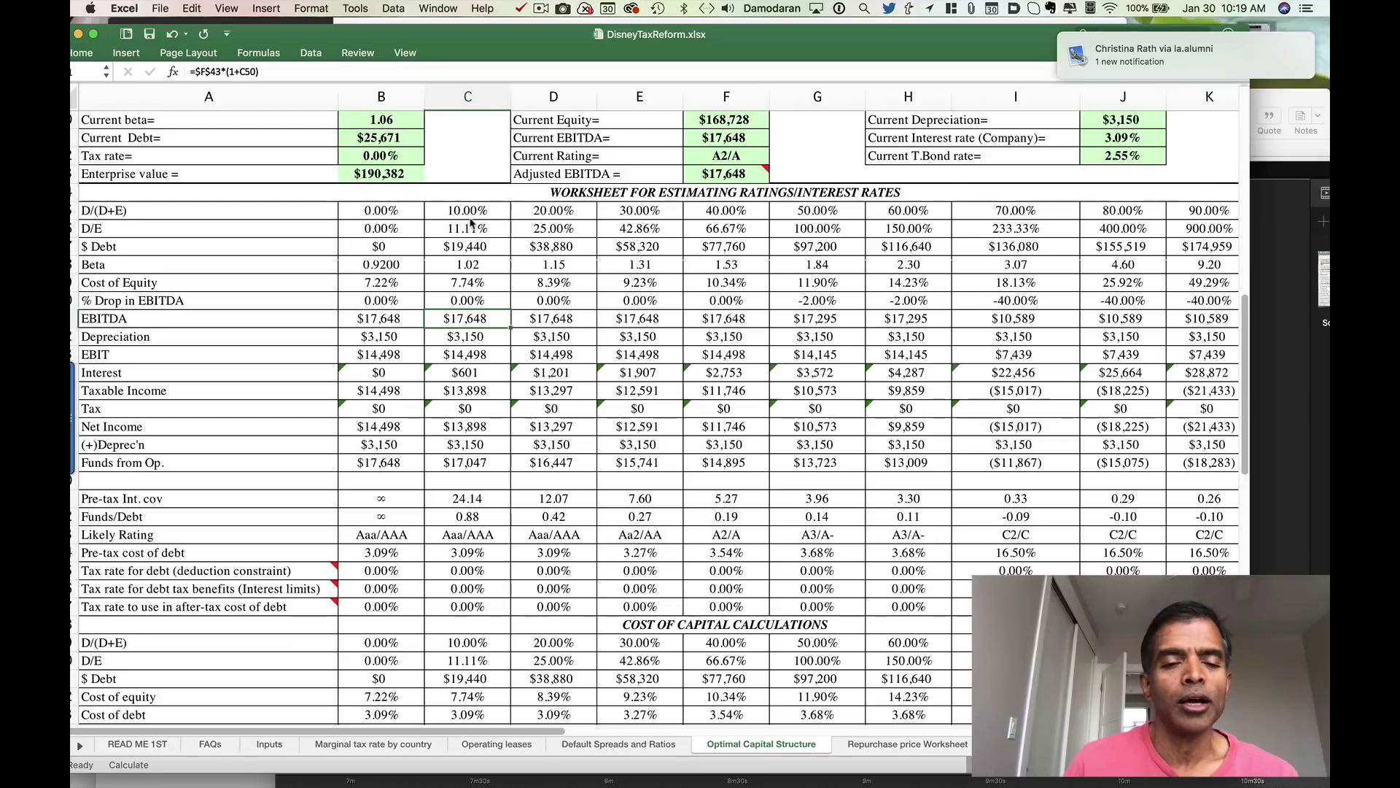
key(Down)
key(Down)
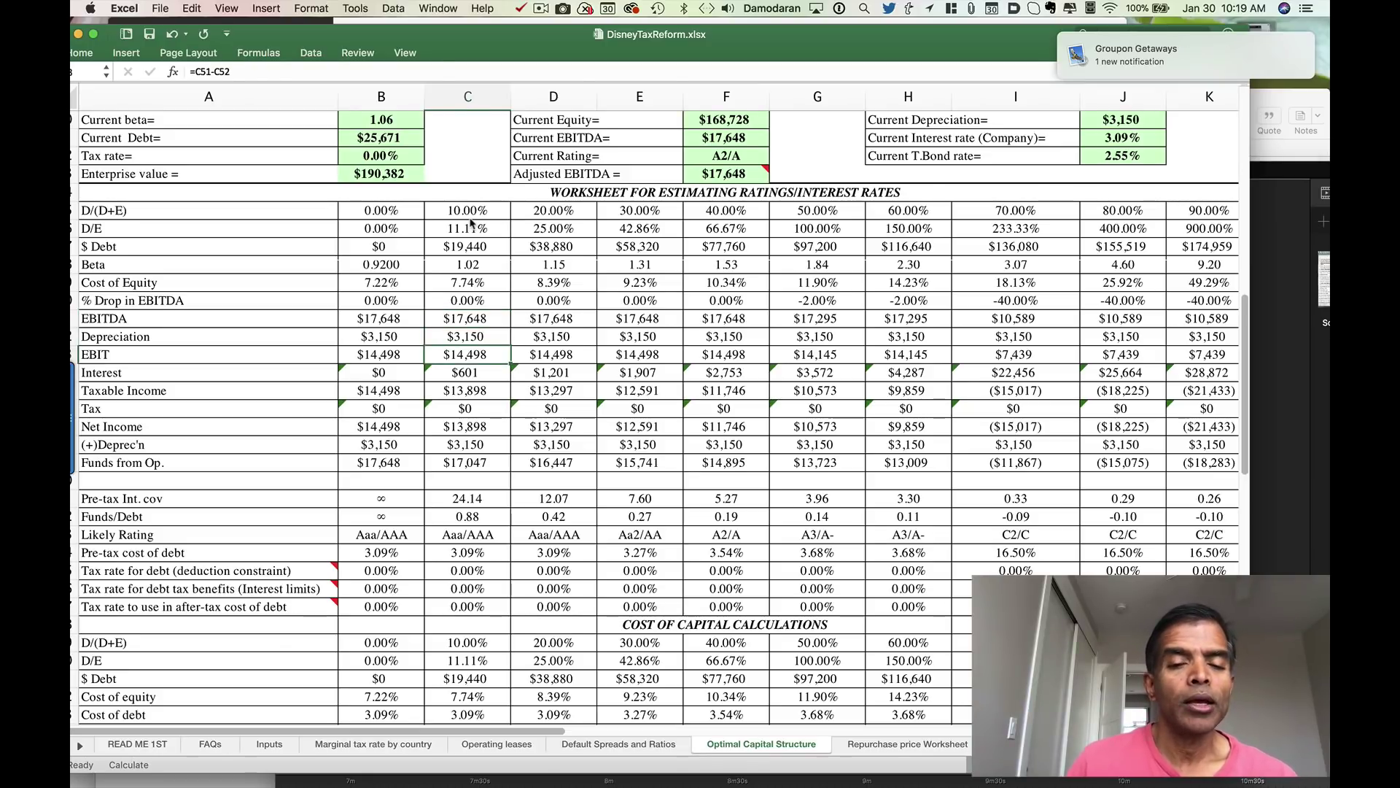
key(Down)
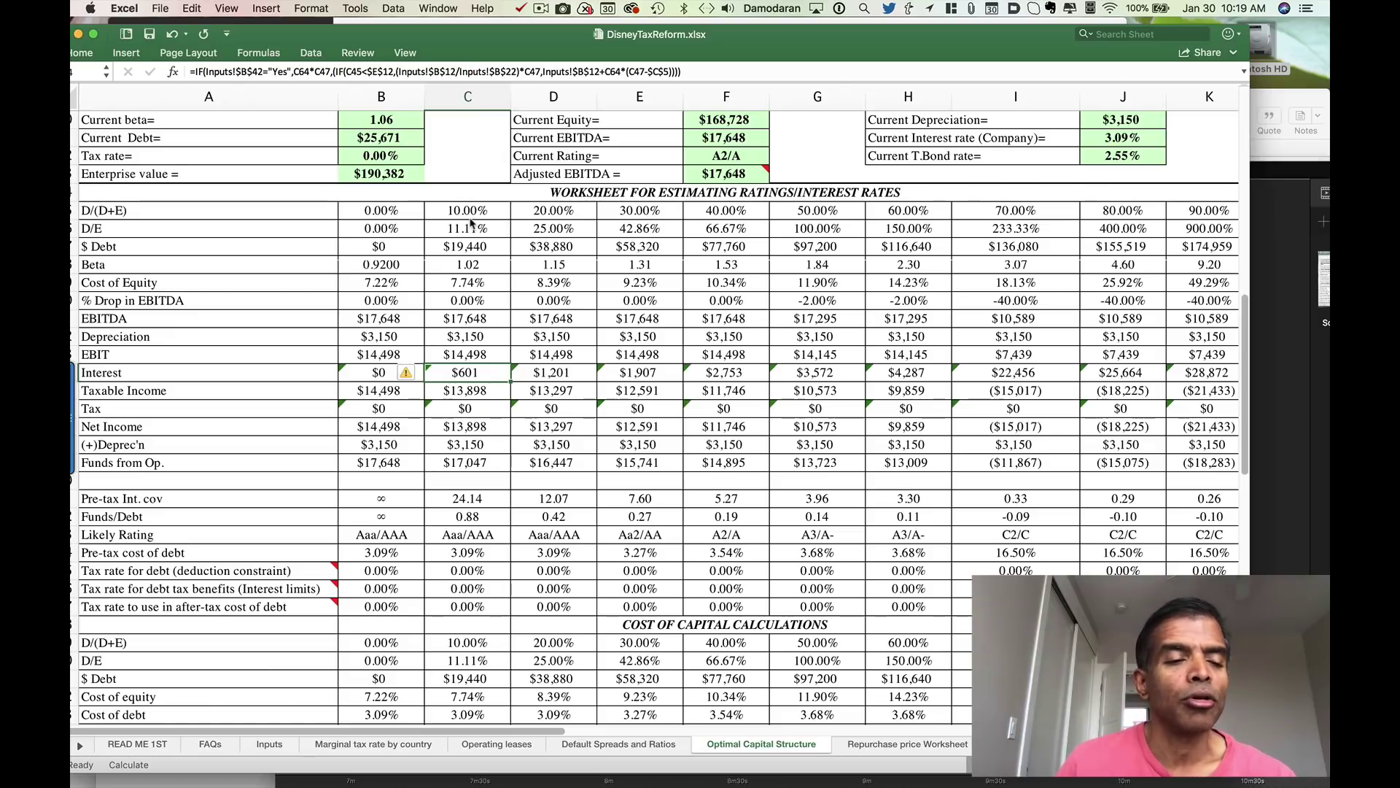
key(Down)
key(Down)
key(Down)
key(Down)
key(Down)
key(Down)
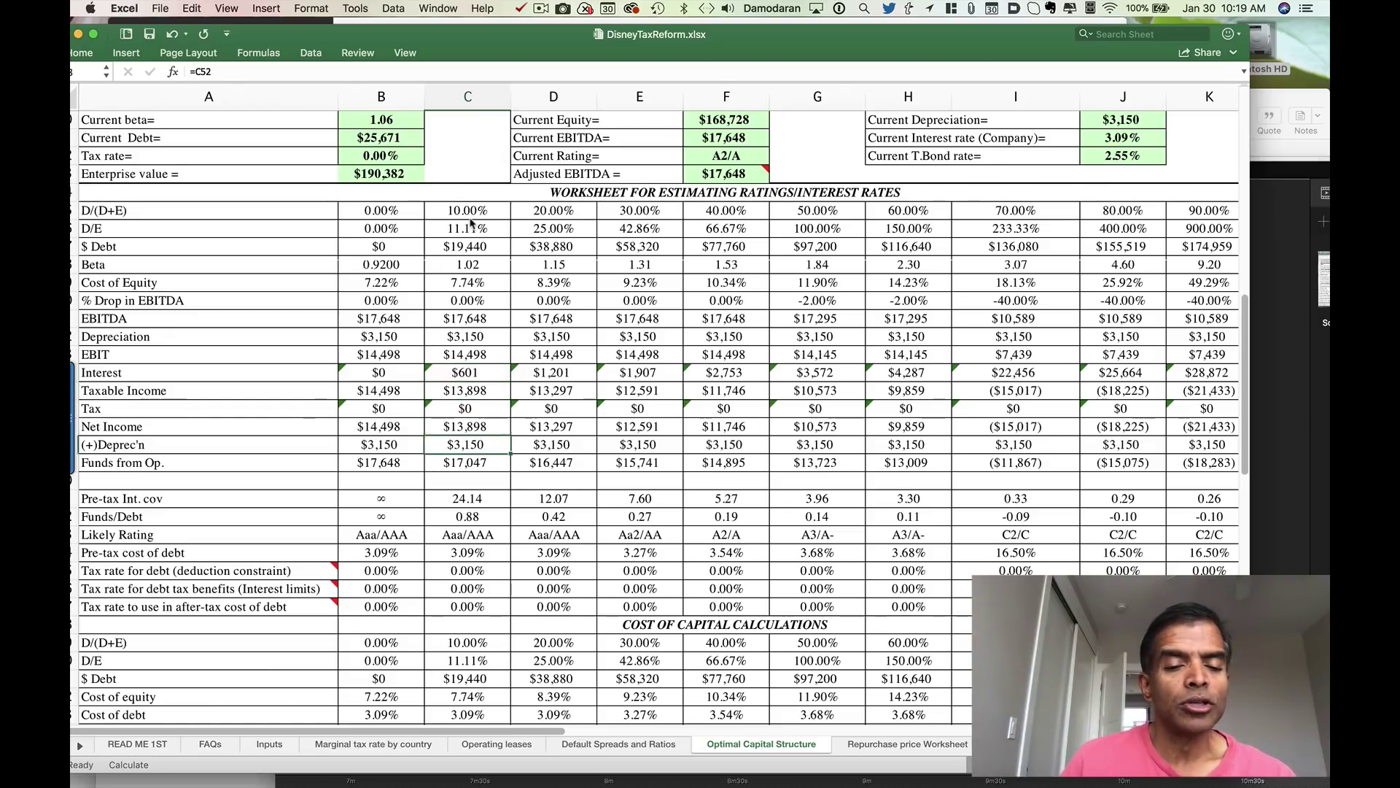
key(Down)
key(Down)
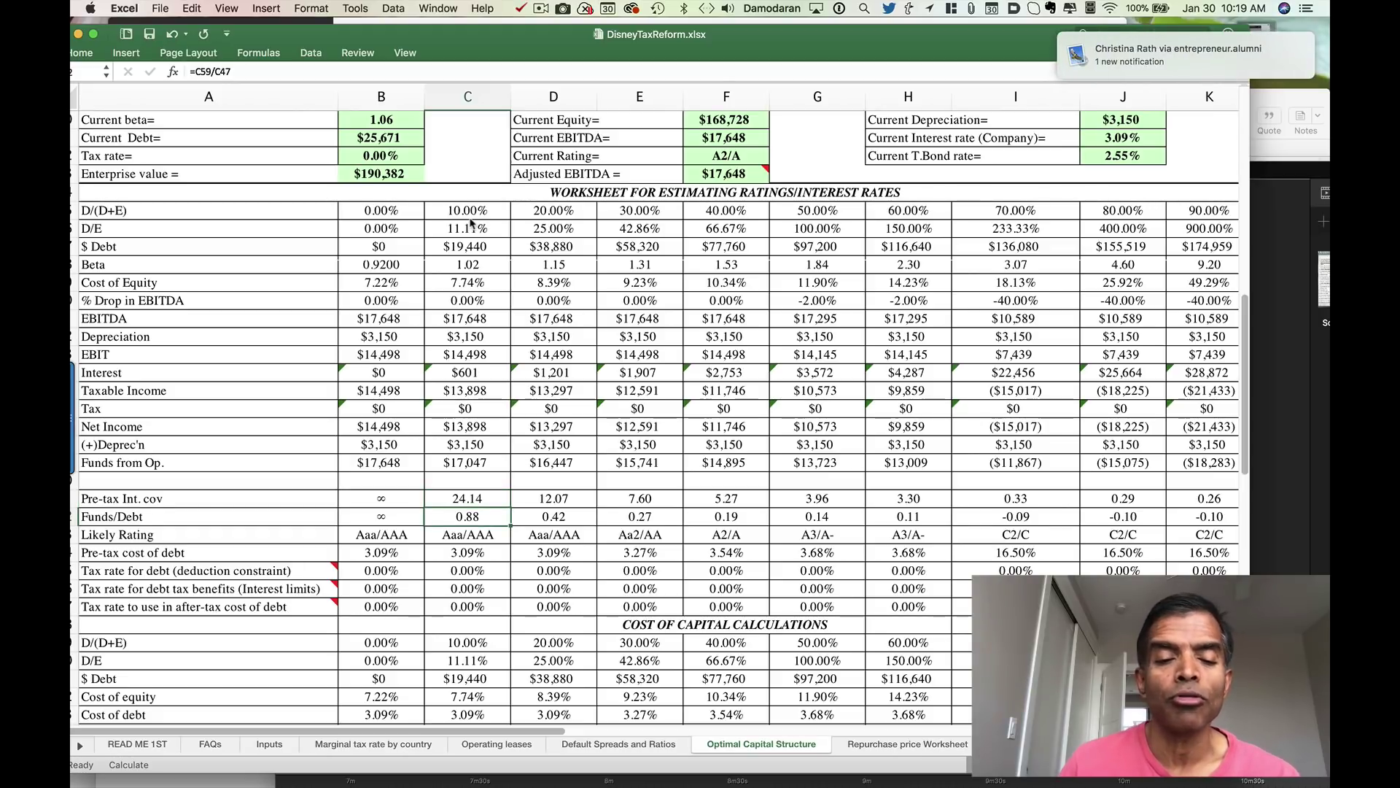
key(Down)
key(Down)
key(Down)
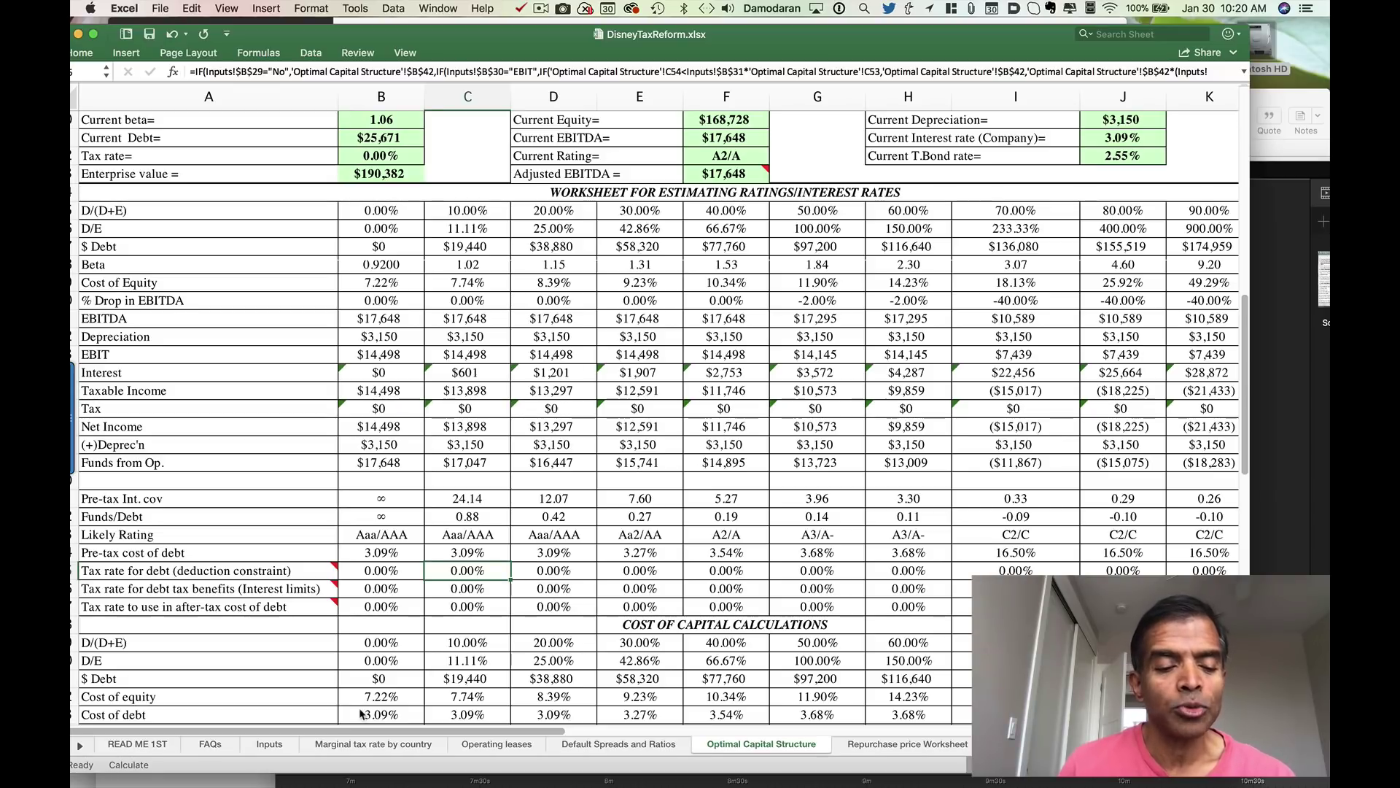
Re-enter 40% as the marginal tax rate in B13, then return to Optimal Capital Structure
click(278, 750)
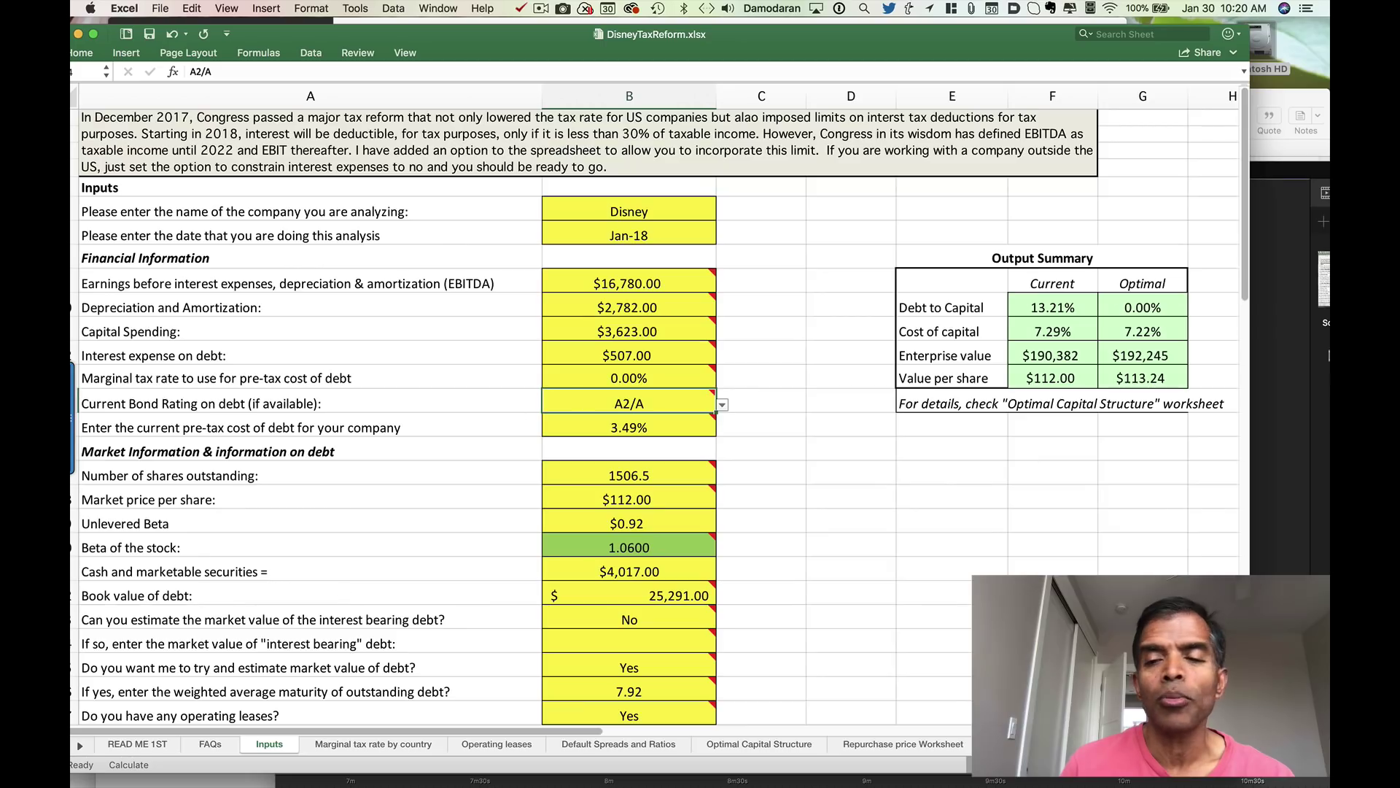
click(659, 377)
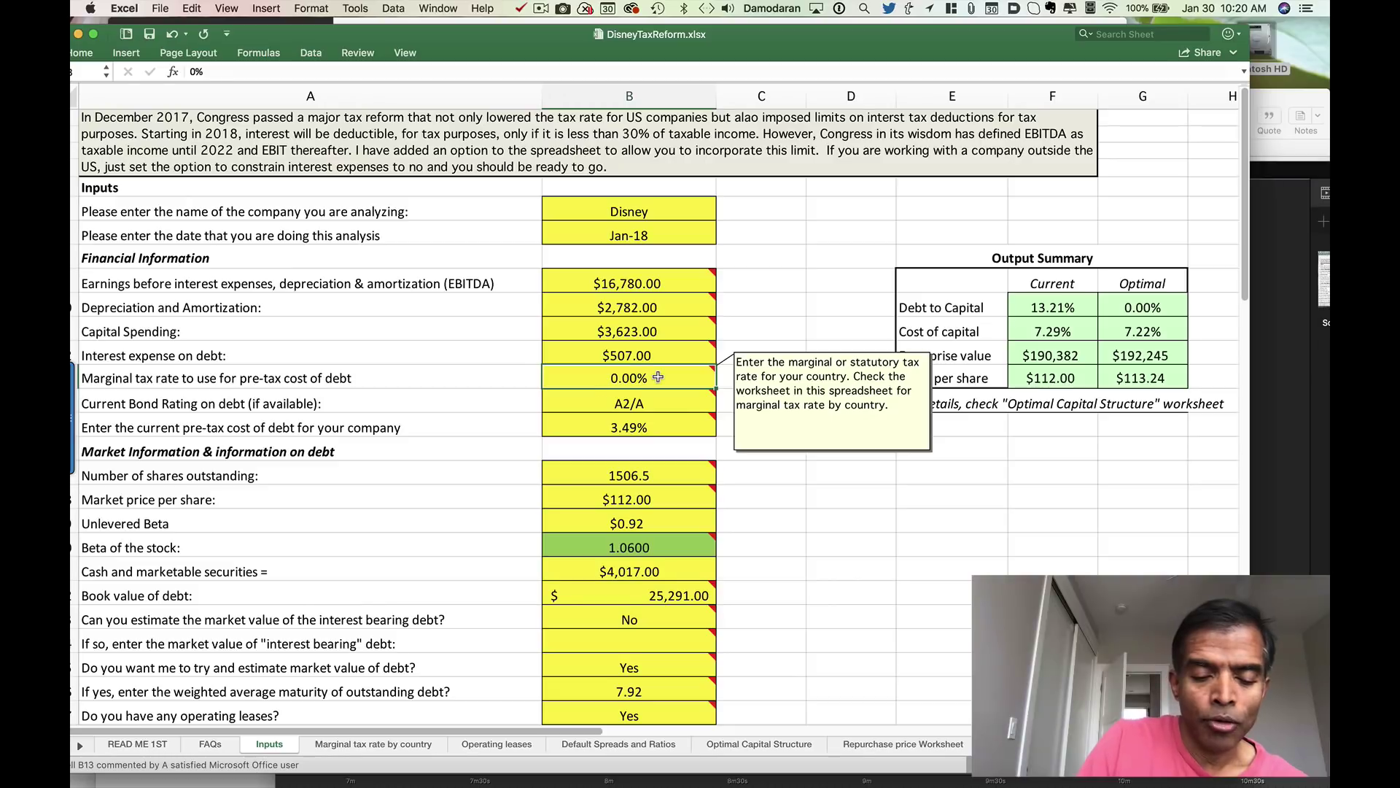
text(40)
key(Return)
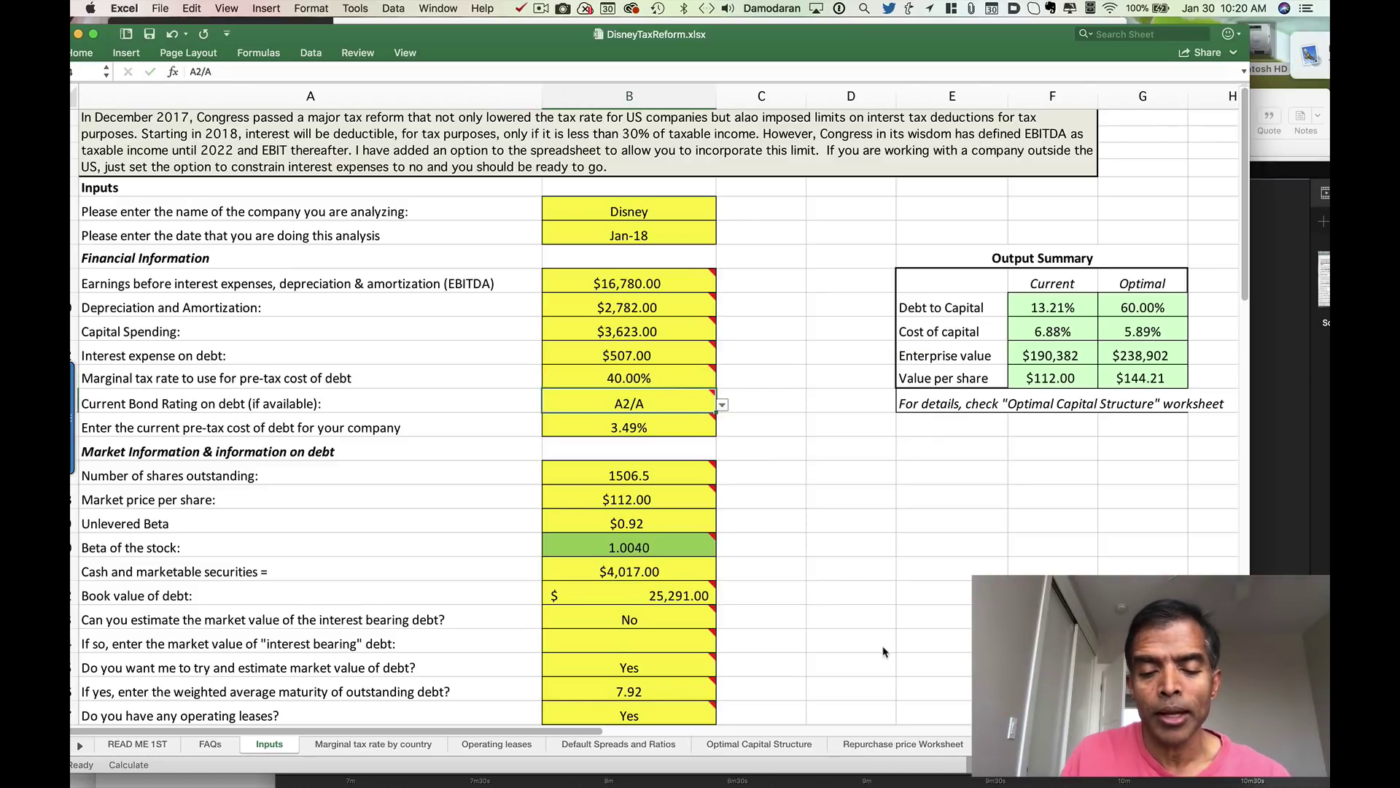
click(762, 746)
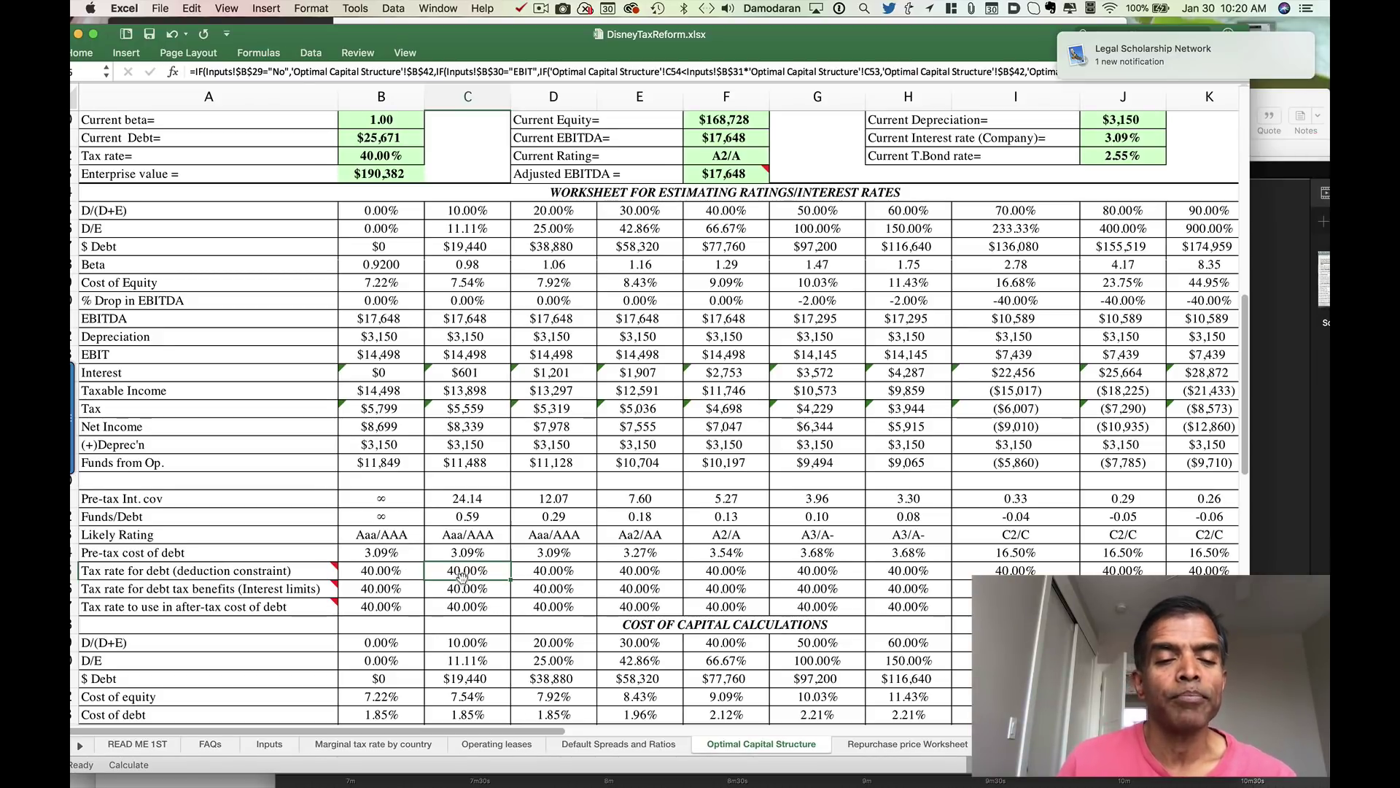
click(464, 584)
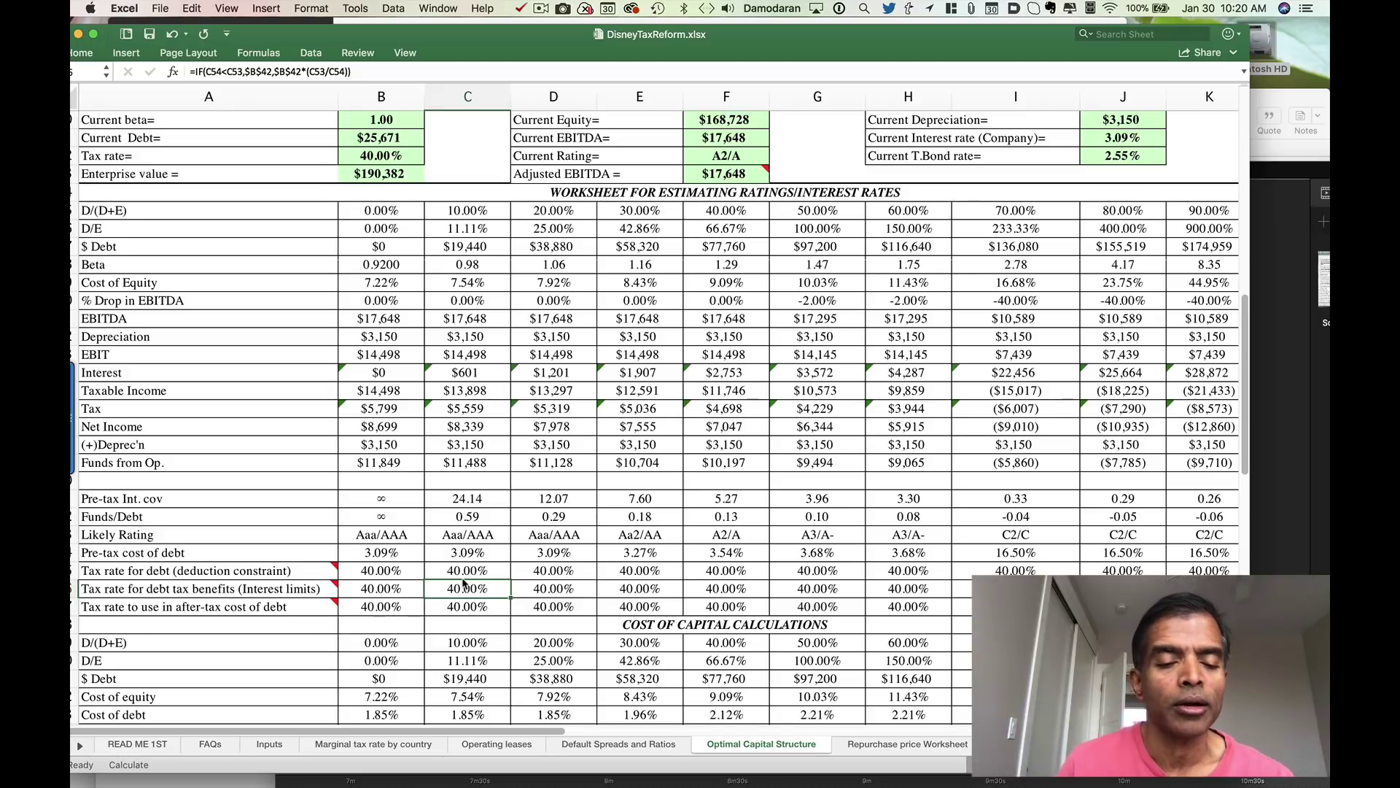
key(Down)
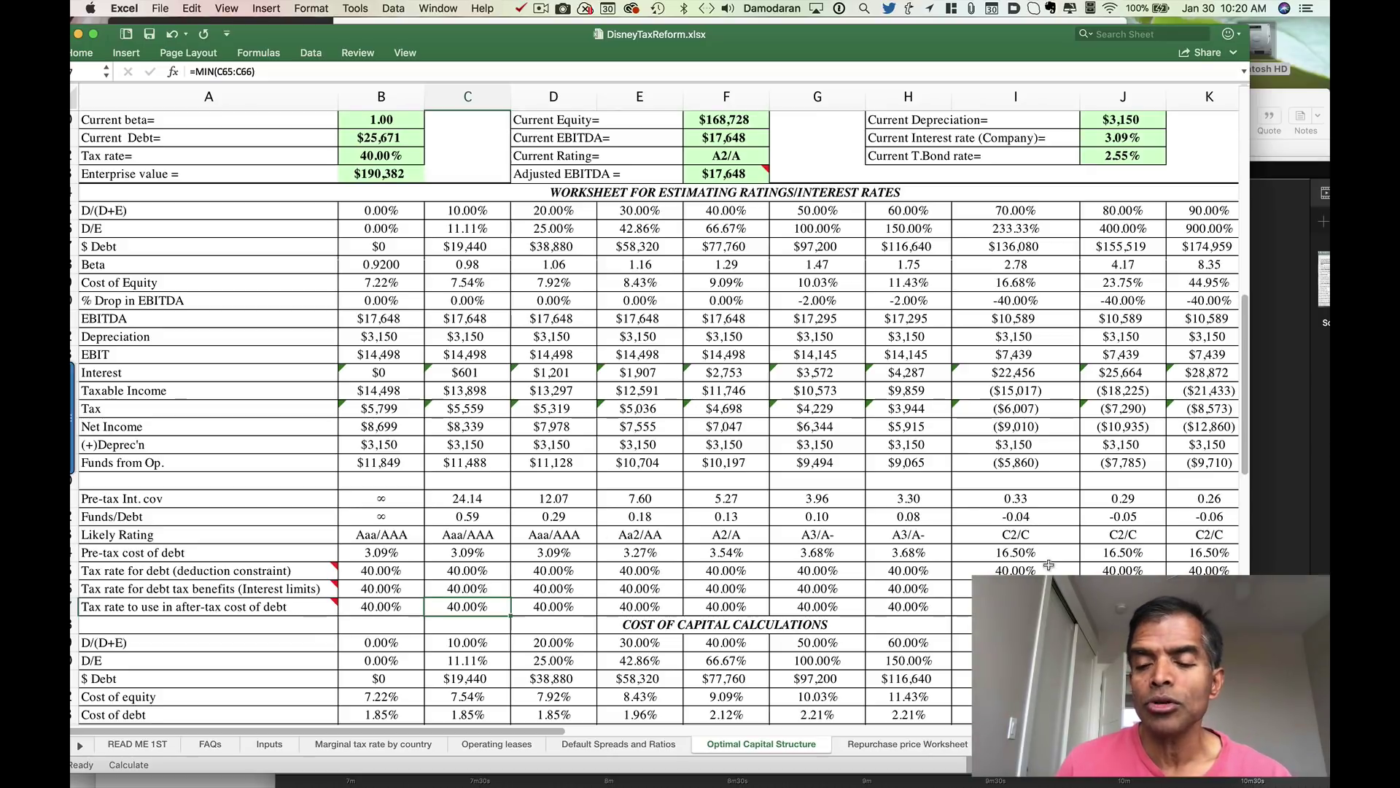
click(1014, 589)
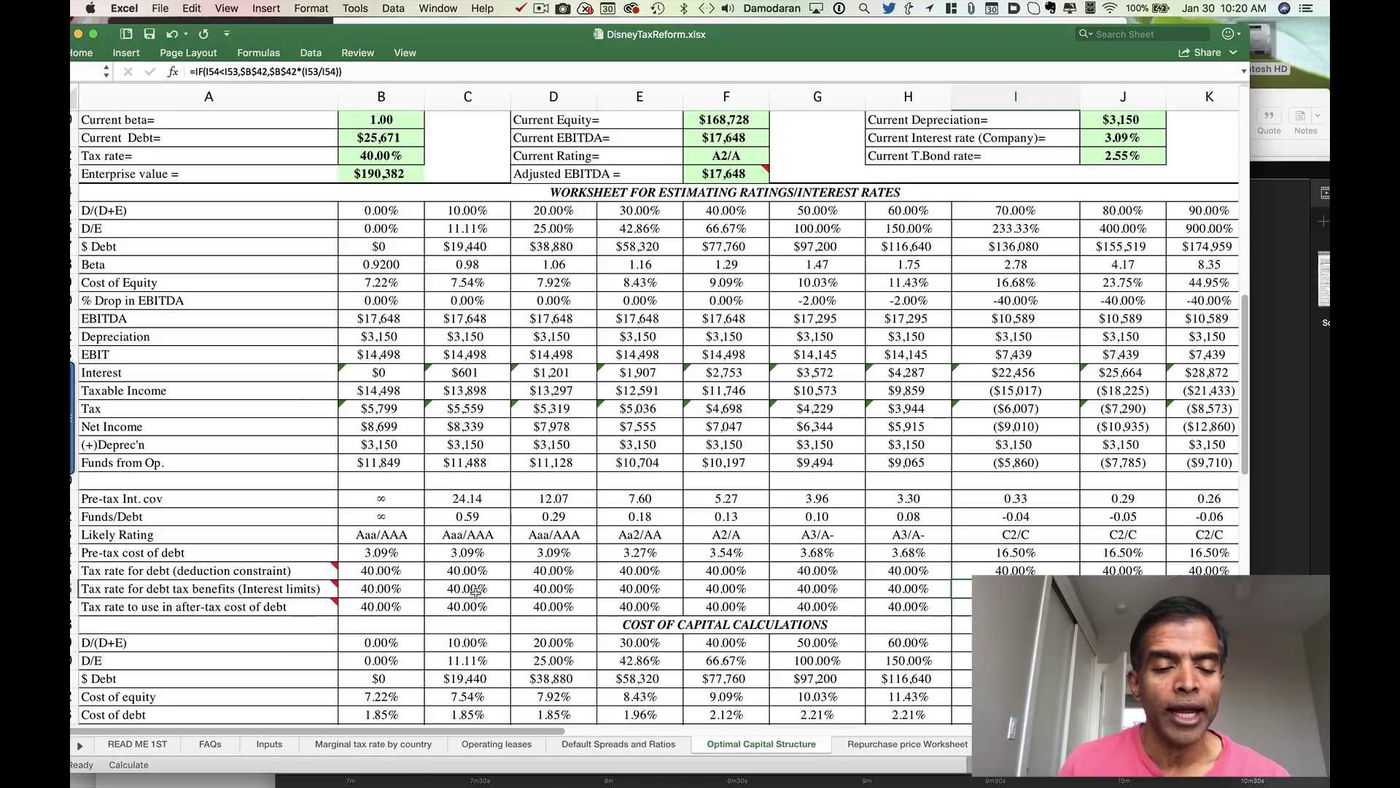
click(486, 651)
key(Down)
key(Down)
key(Down)
key(Down)
key(Down)
key(Down)
key(Down)
key(Down)
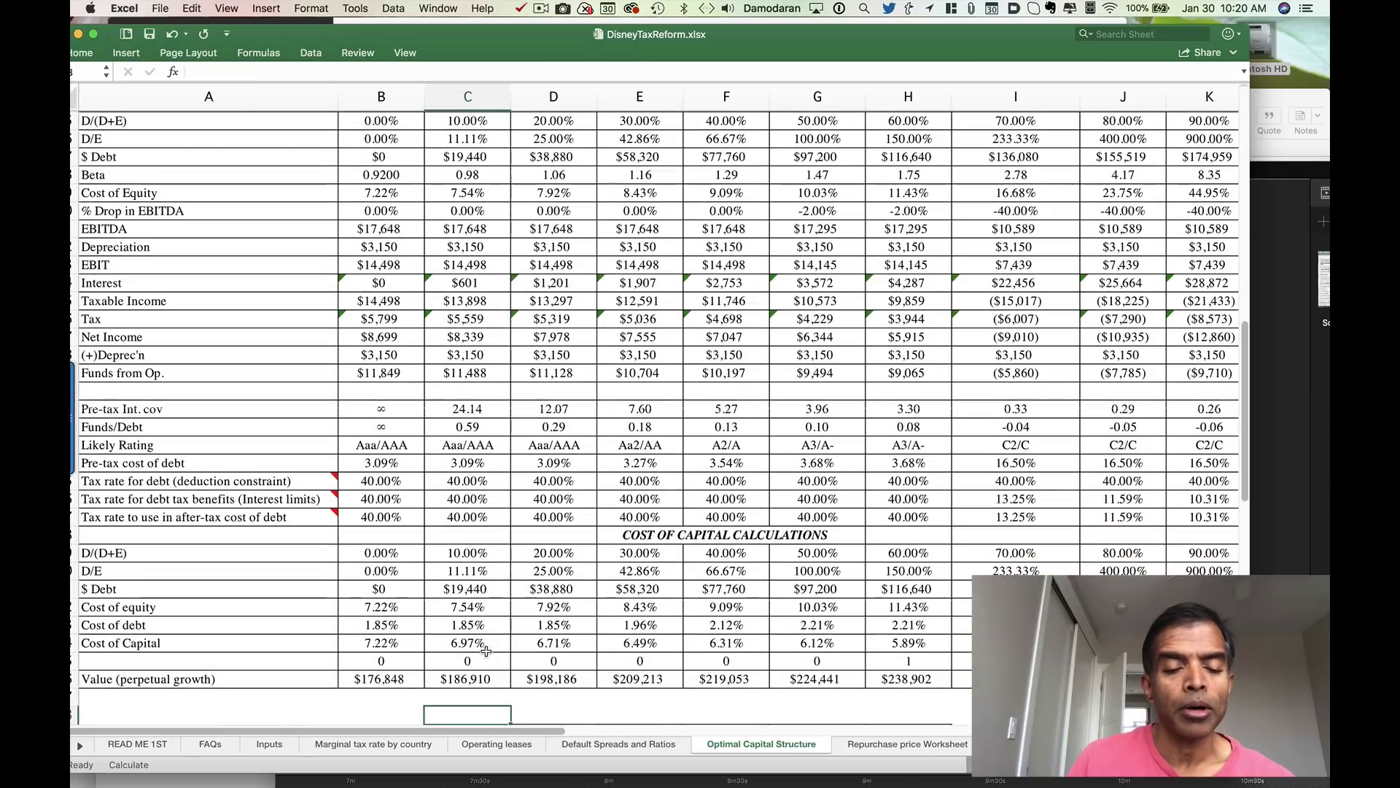
click(495, 641)
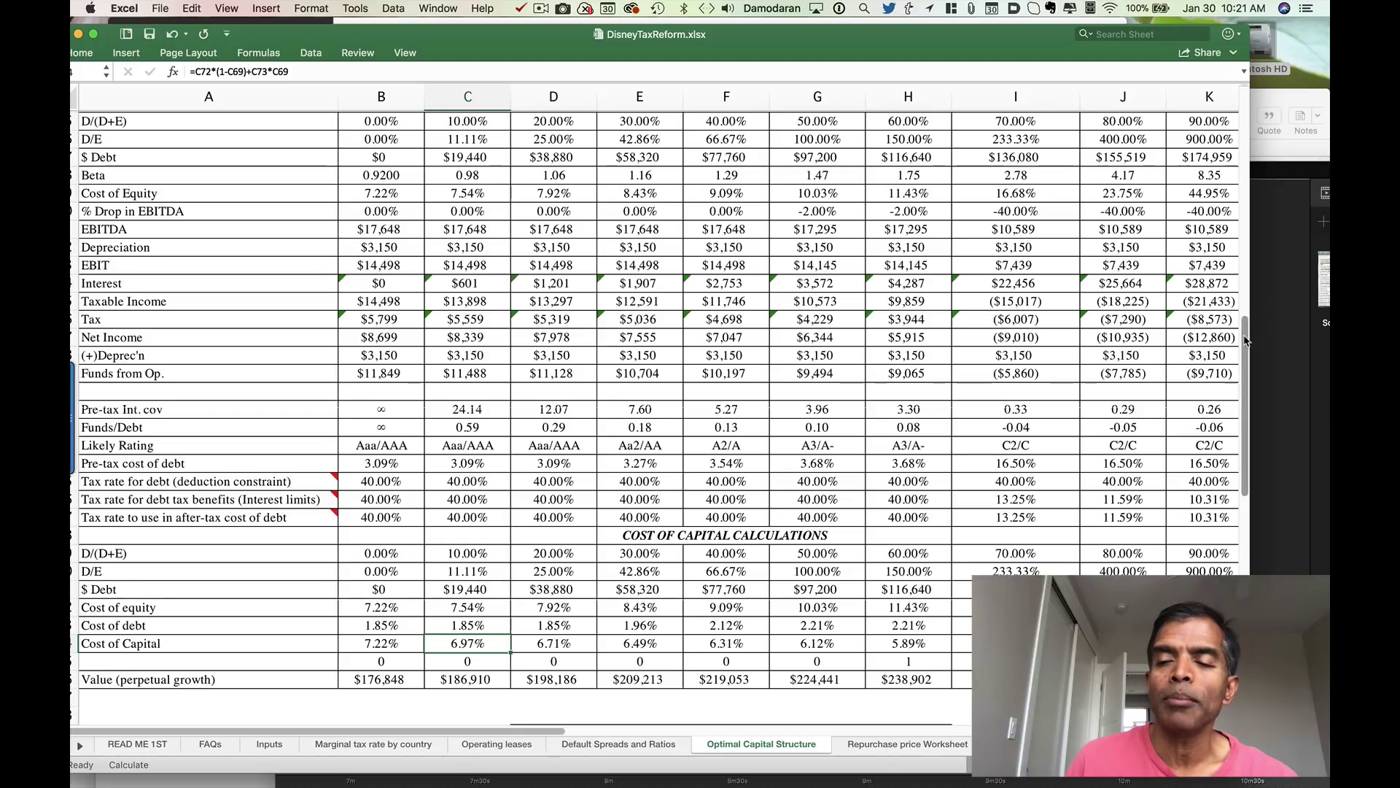
Scroll up to Results from Analysis and inspect the 60.00% optimal debt ratio cell
scroll(823, 384, up, 10)
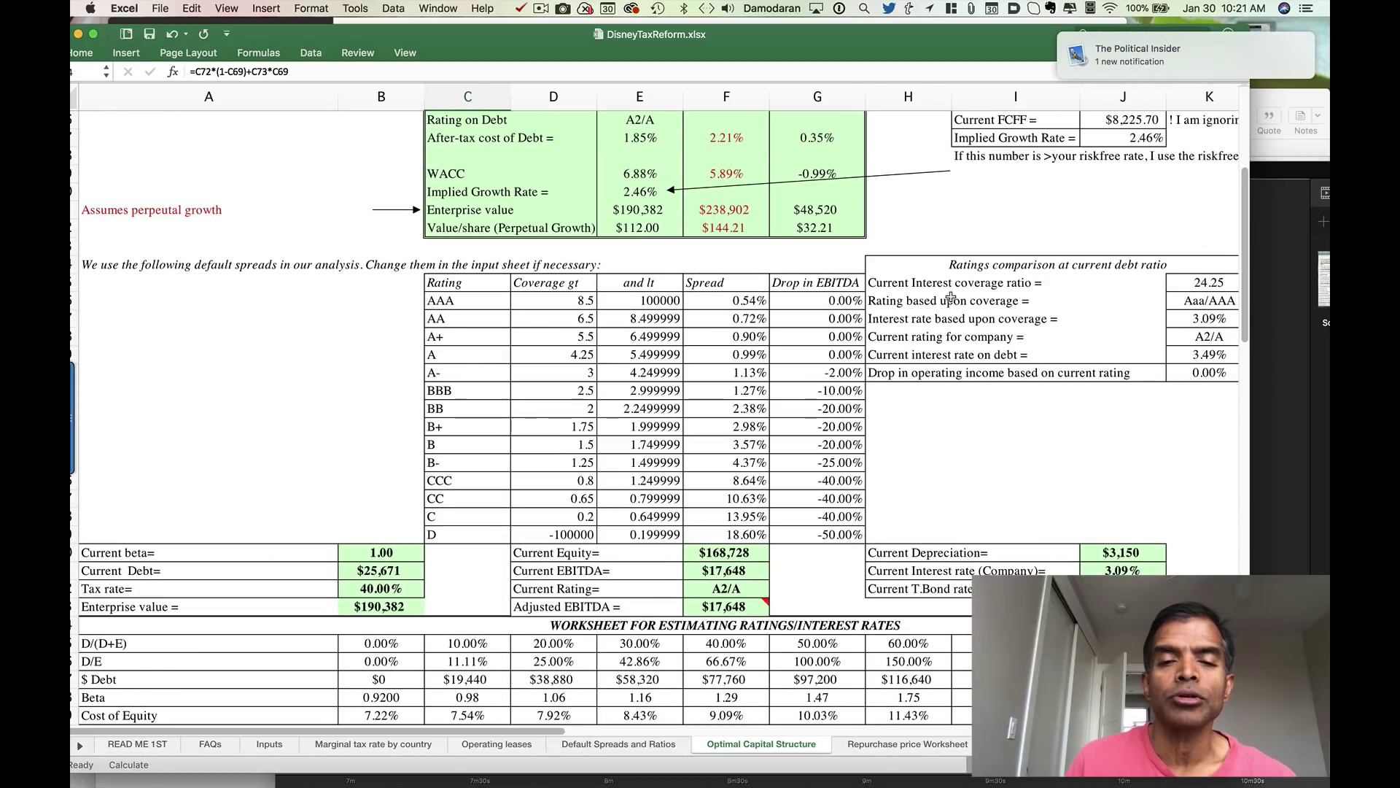
scroll(1247, 394, down, 1)
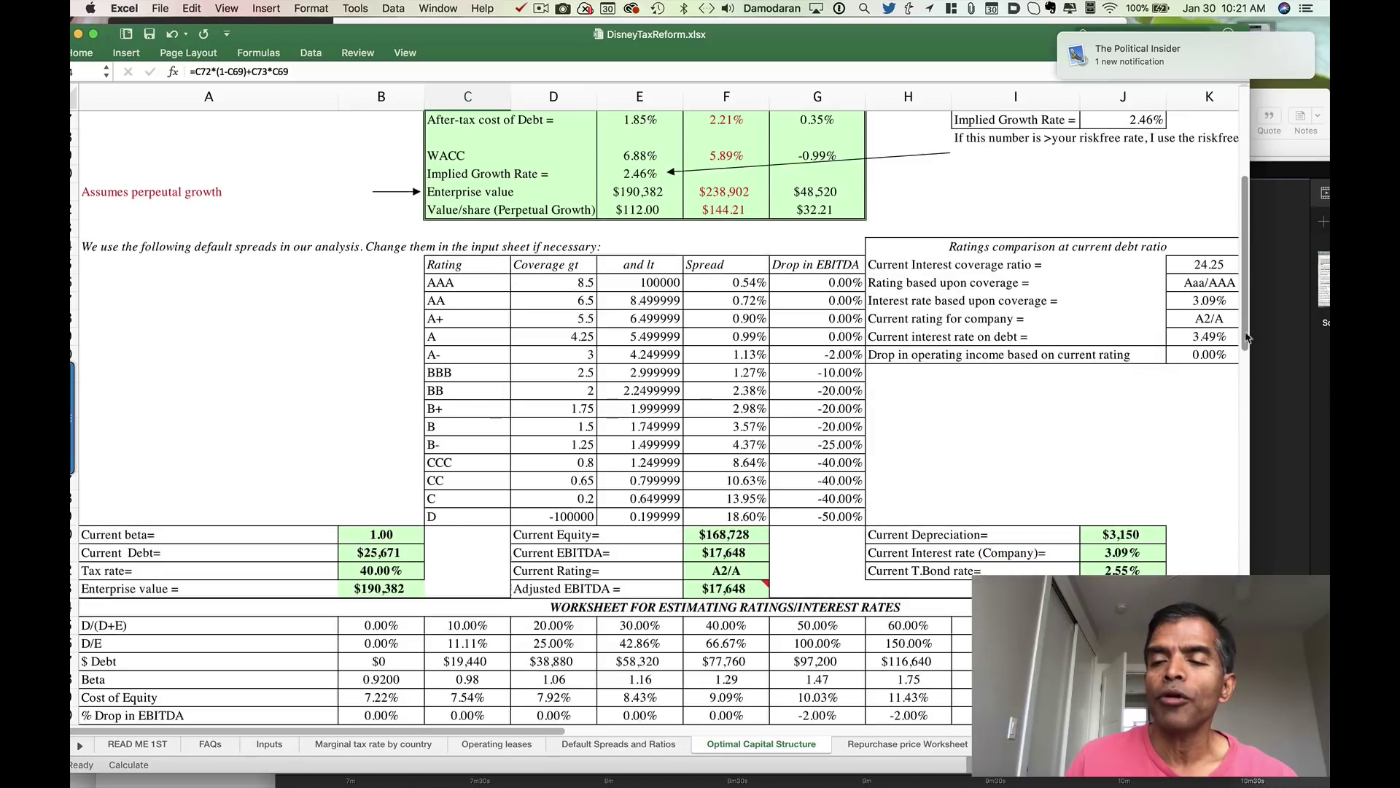
scroll(1247, 394, down, 12)
scroll(1247, 394, up, 2)
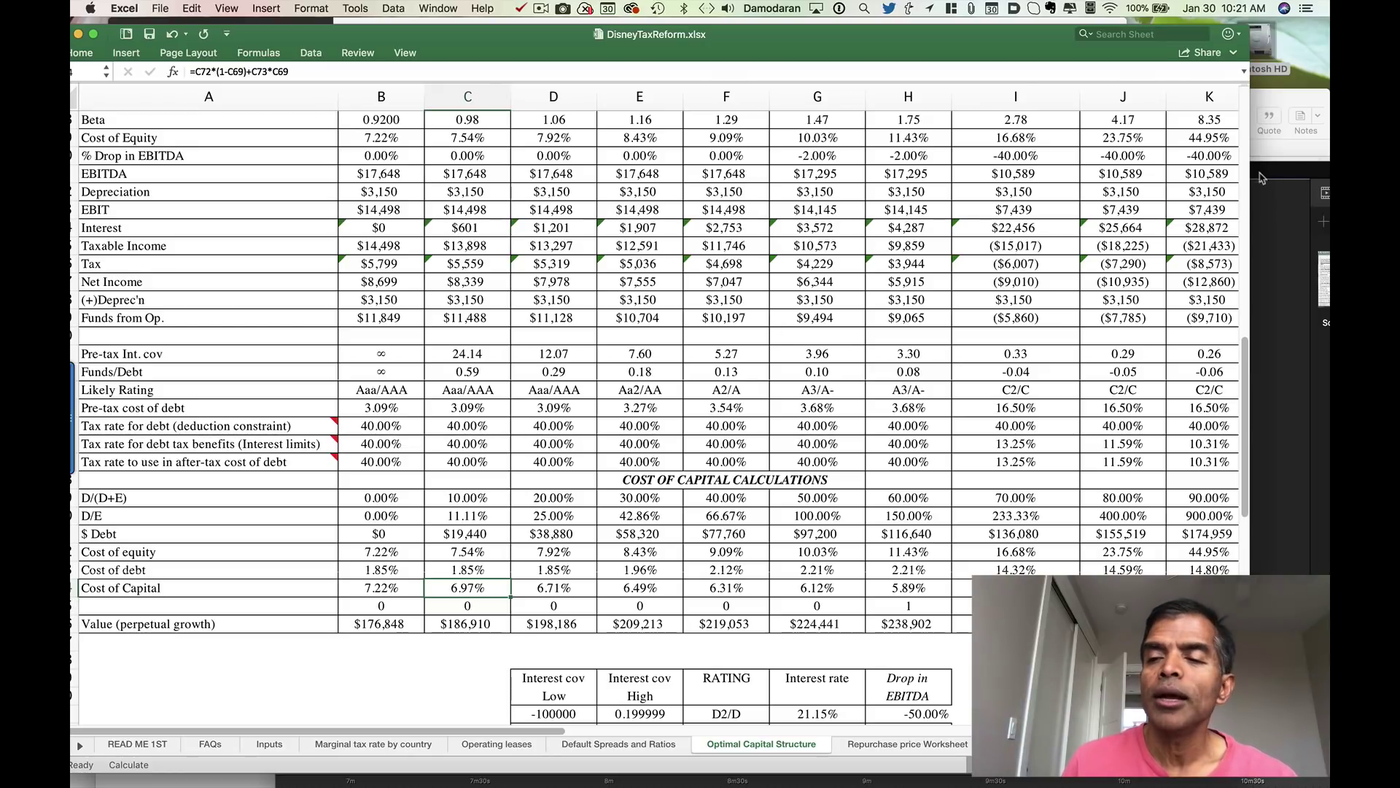
scroll(1245, 157, up, 15)
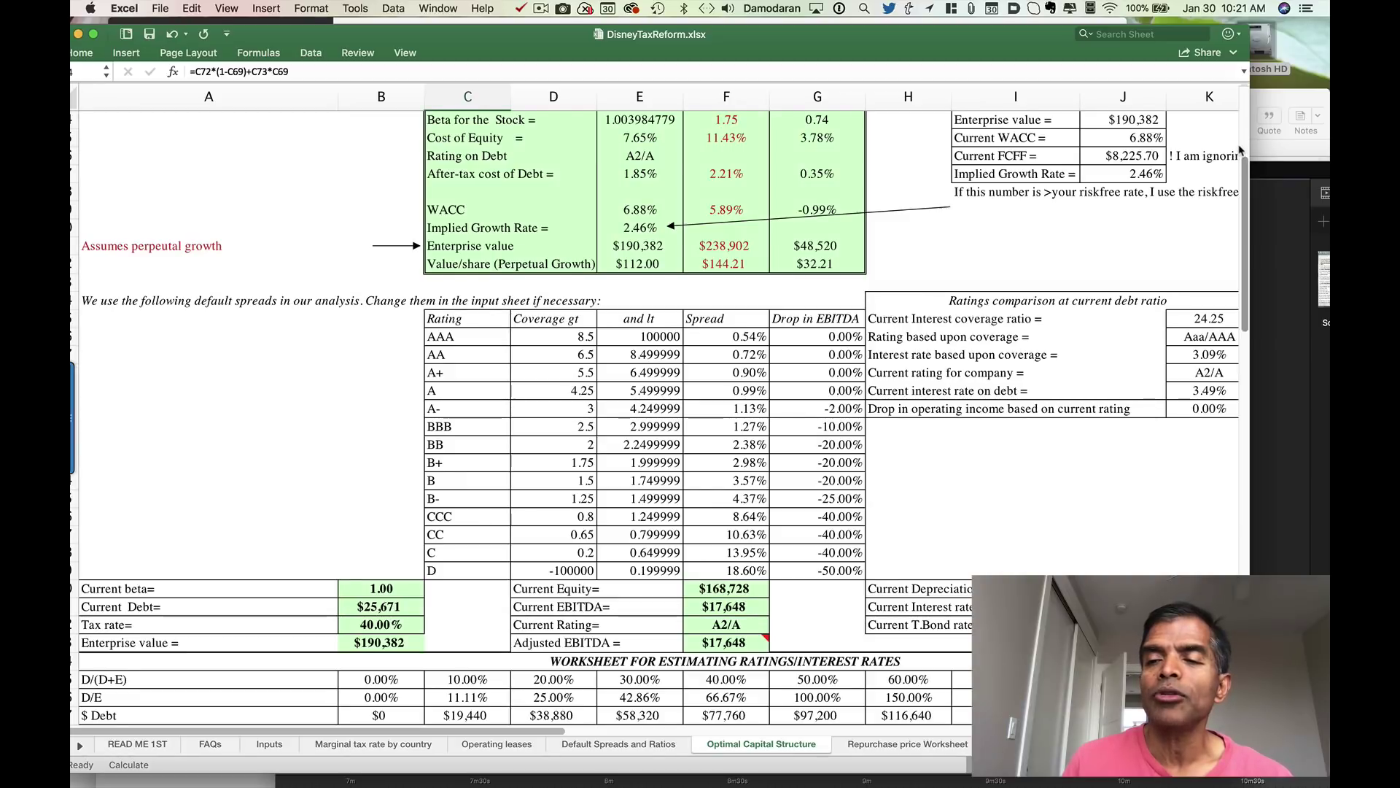
click(732, 338)
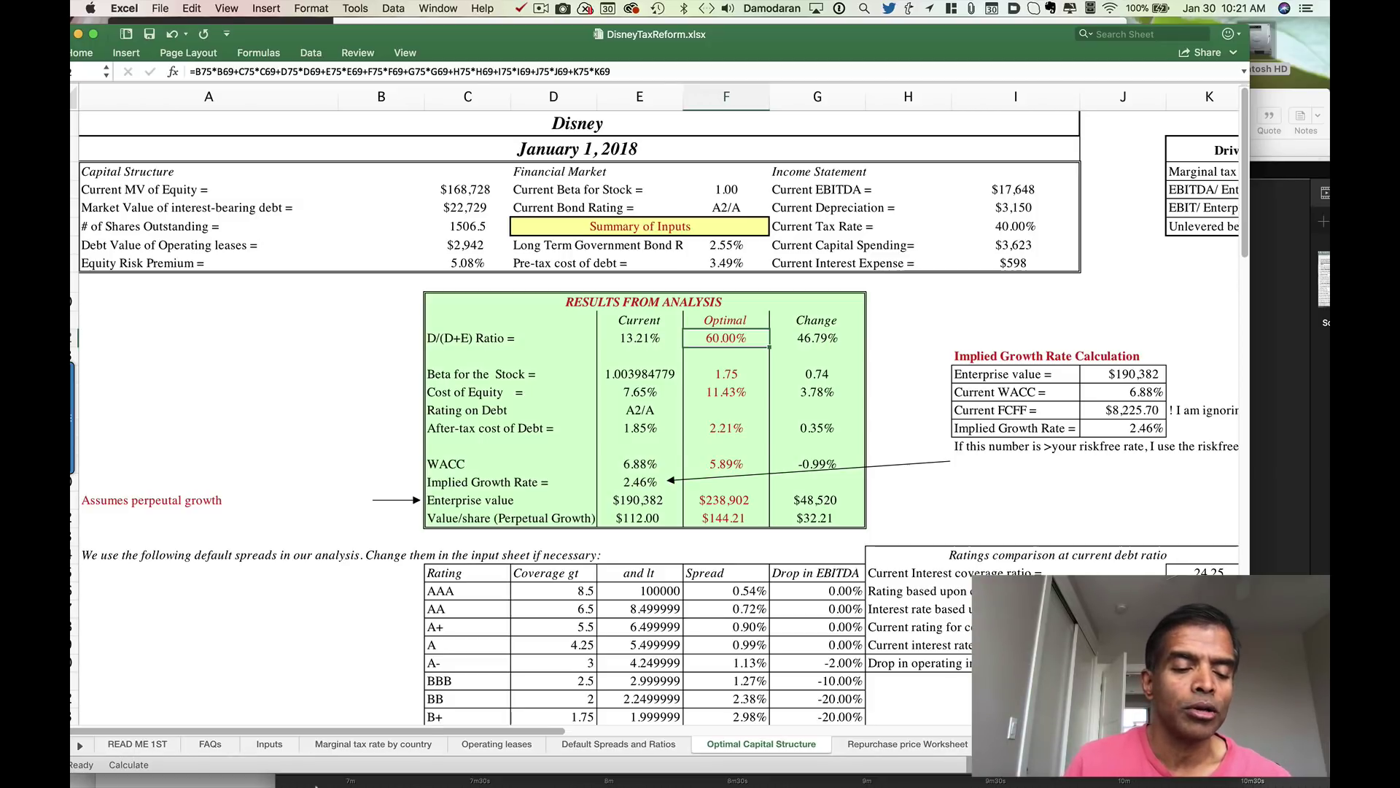
click(276, 746)
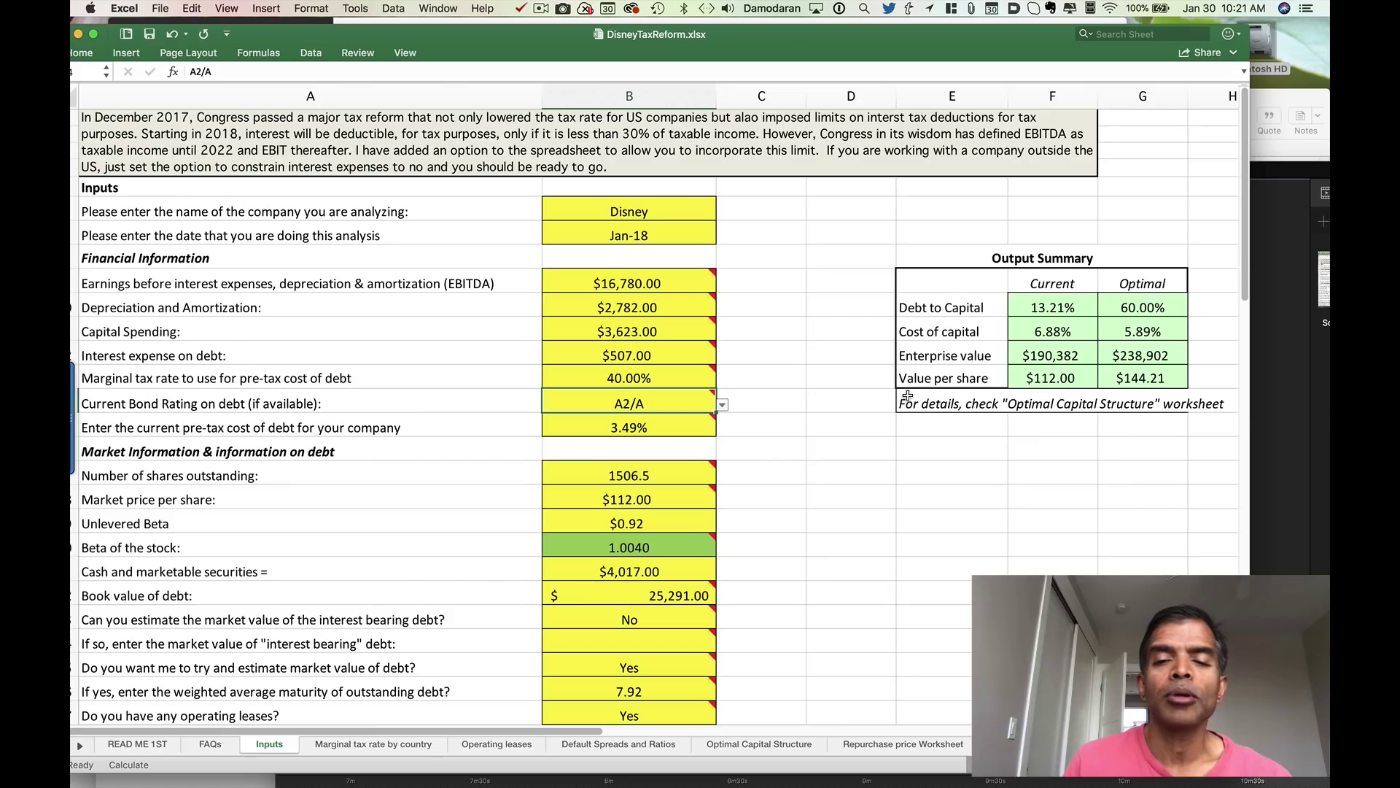